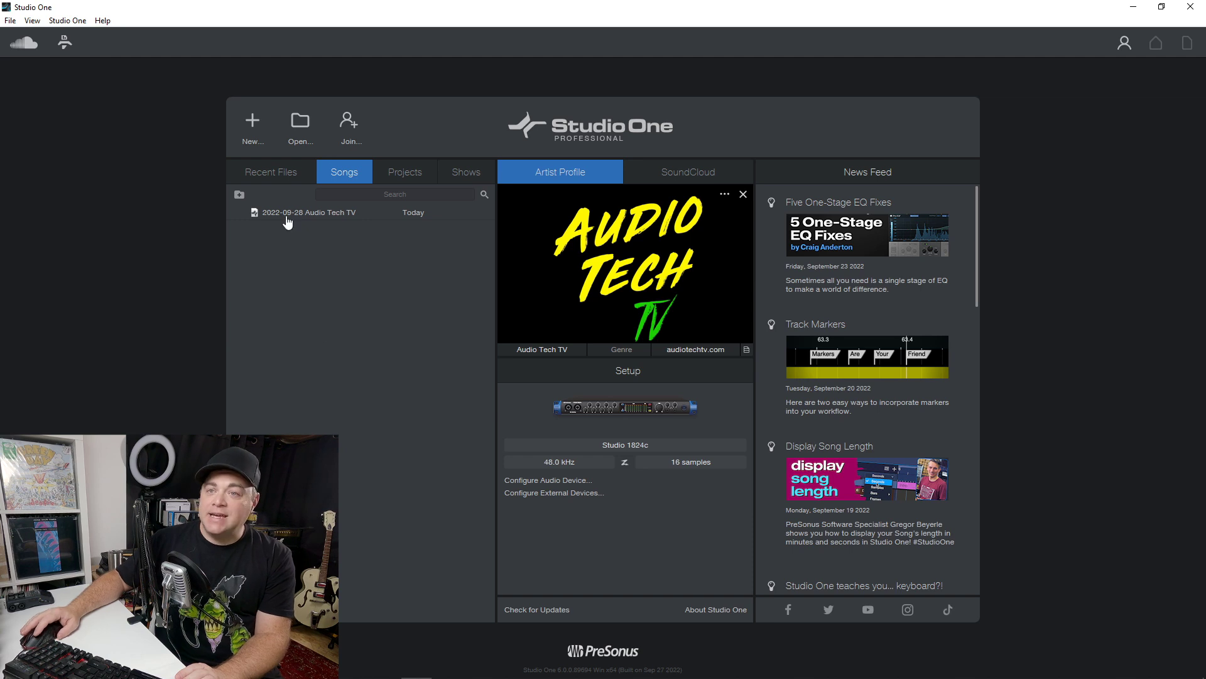
# Create a new folder named ATT in the Songs list.
pyautogui.click(240, 195)
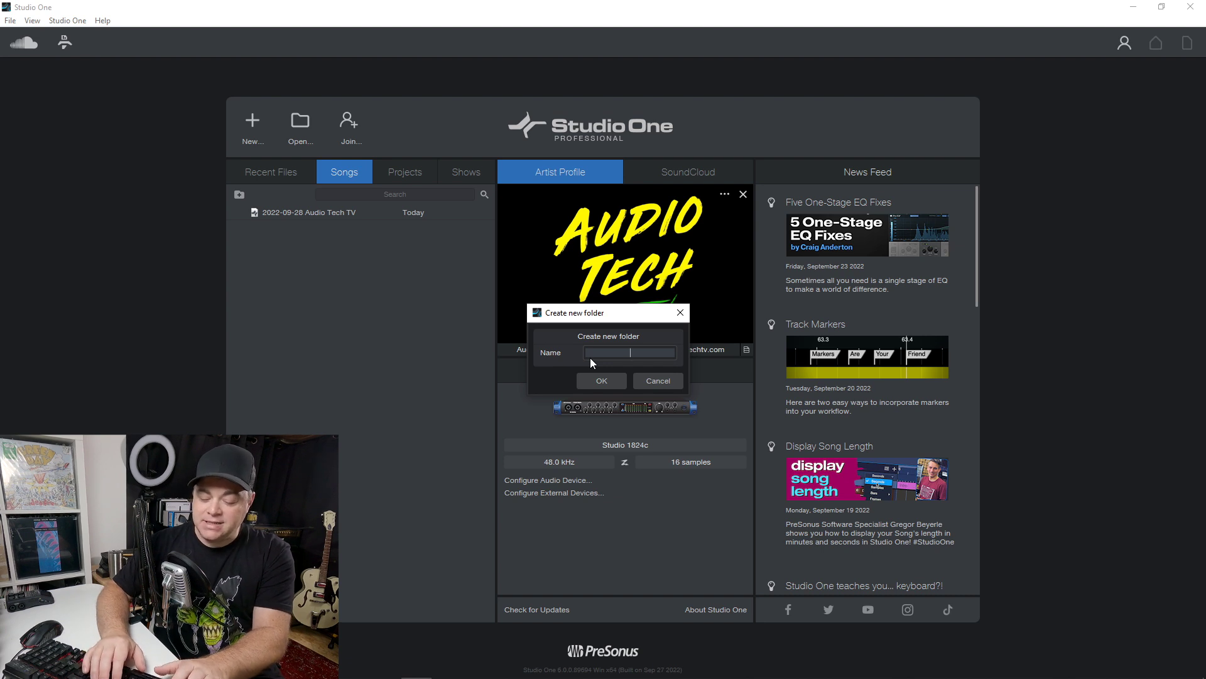
pyautogui.write('ATT')
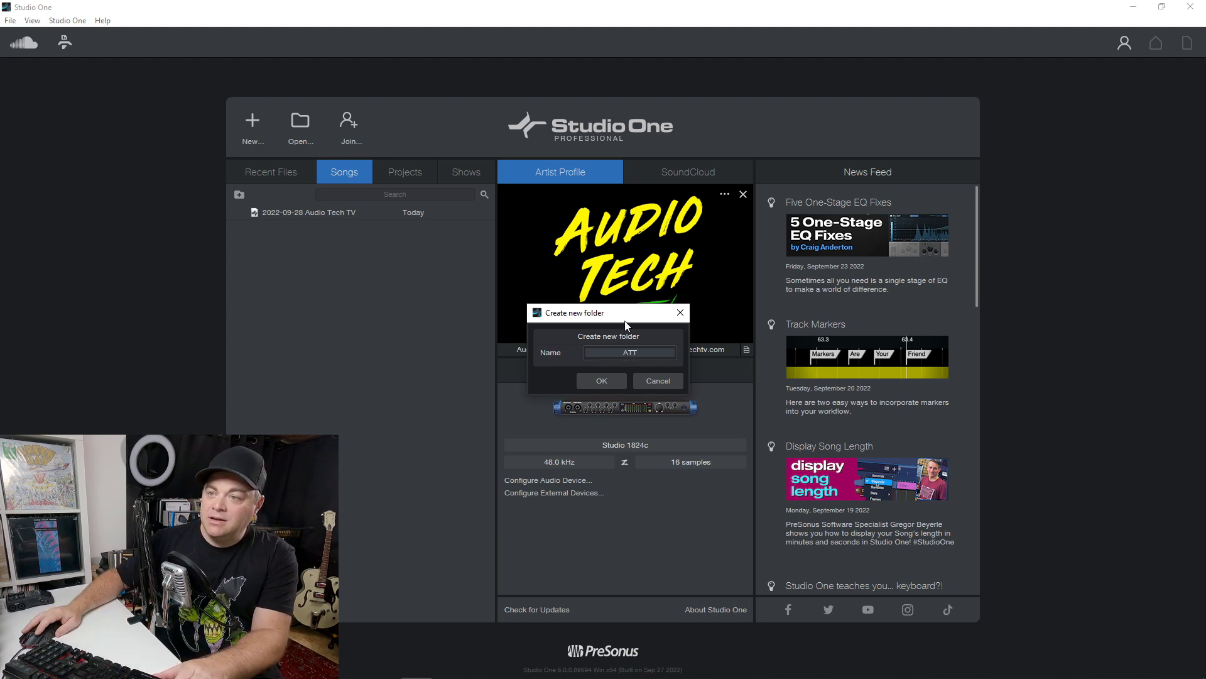
pyautogui.click(601, 380)
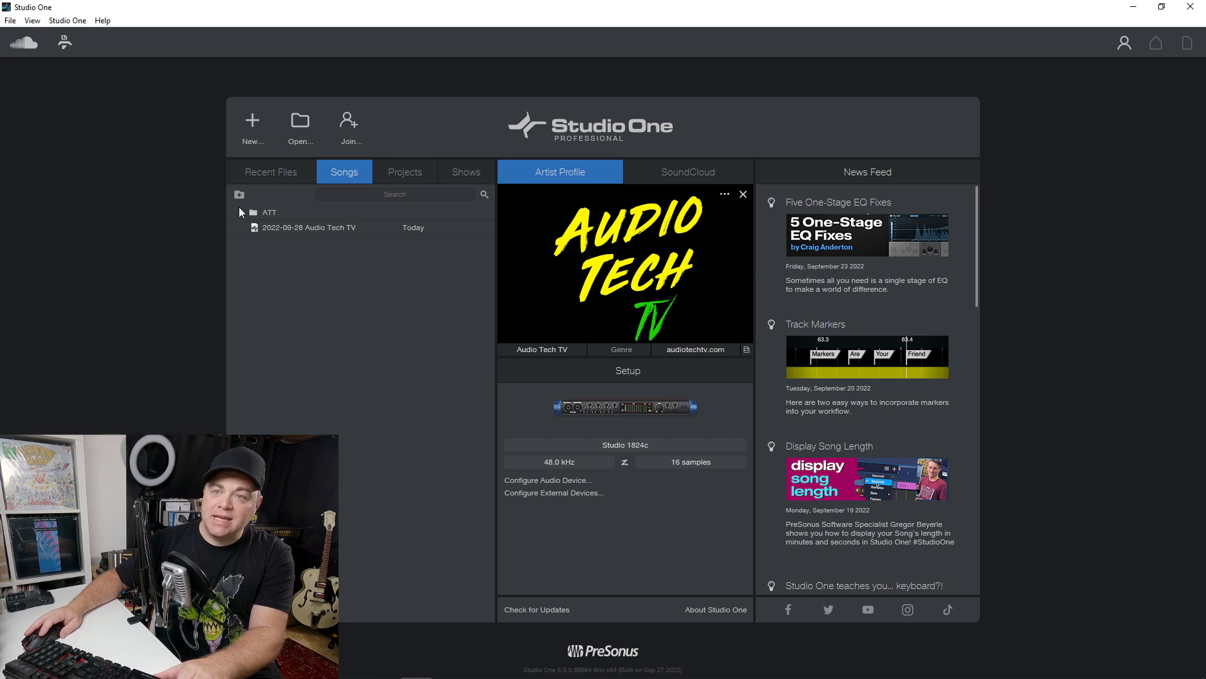
# Drag the Audio Tech TV song onto ATT, decline the move, and clear the selection.
pyautogui.moveTo(270, 229); pyautogui.dragTo(261, 217)
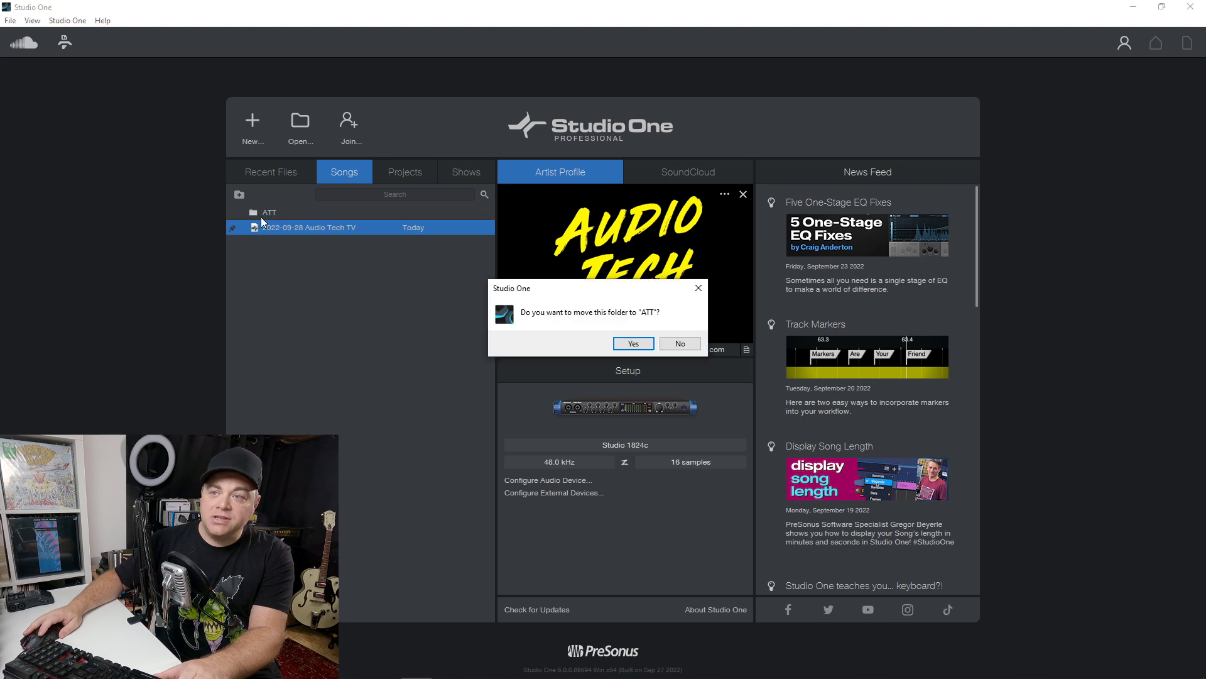
pyautogui.click(683, 344)
pyautogui.click(305, 292)
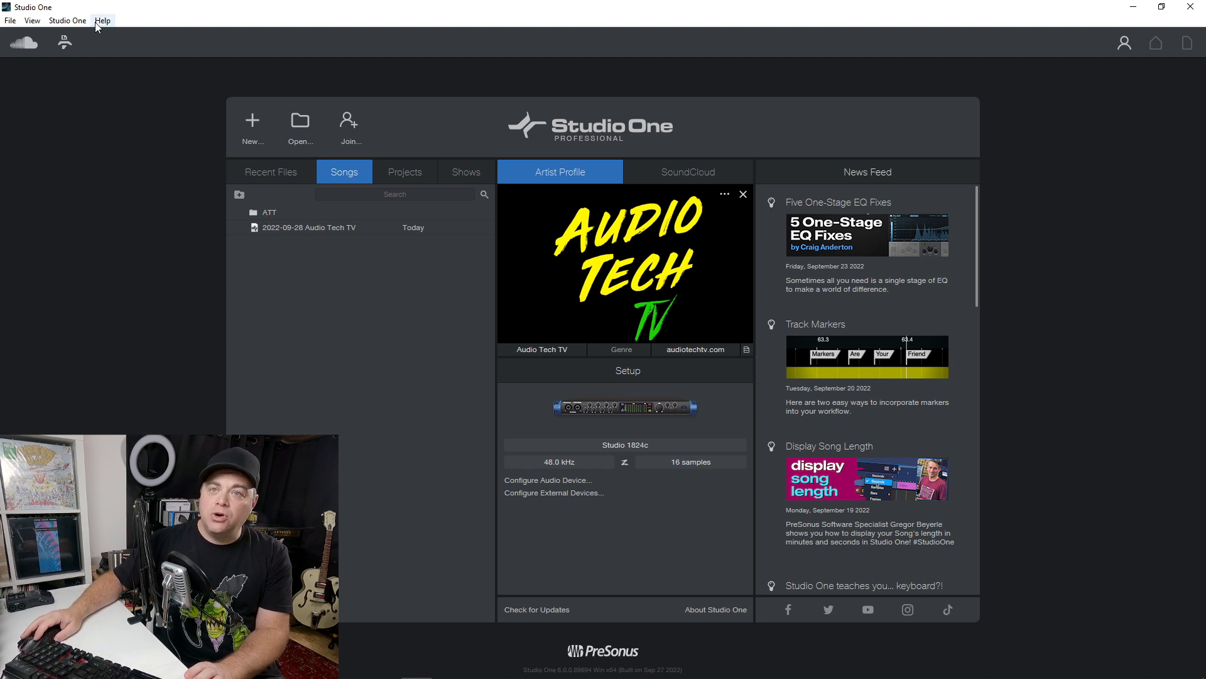
pyautogui.click(68, 21)
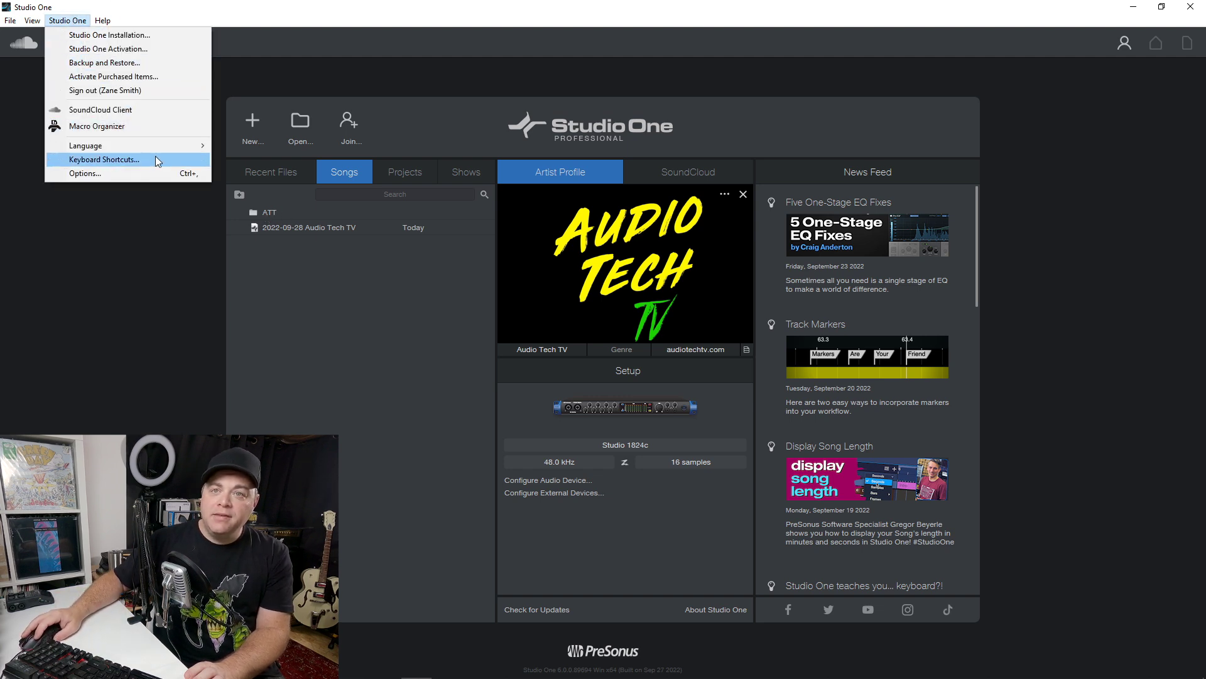
pyautogui.click(119, 175)
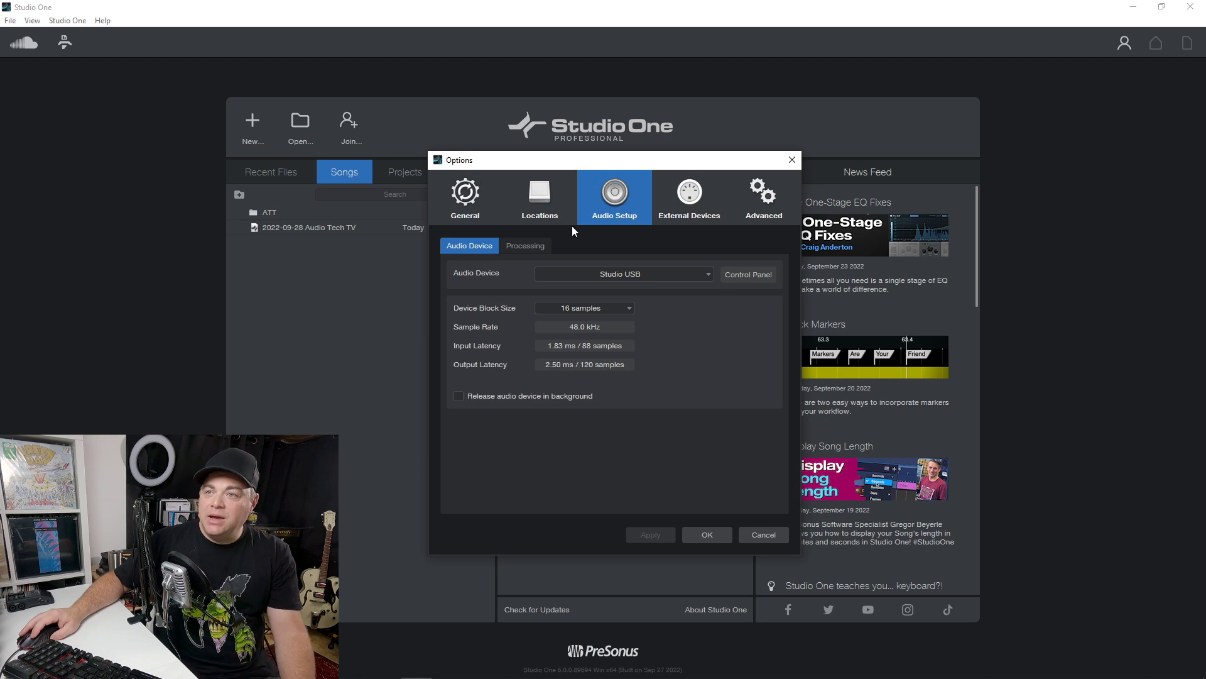
pyautogui.click(536, 200)
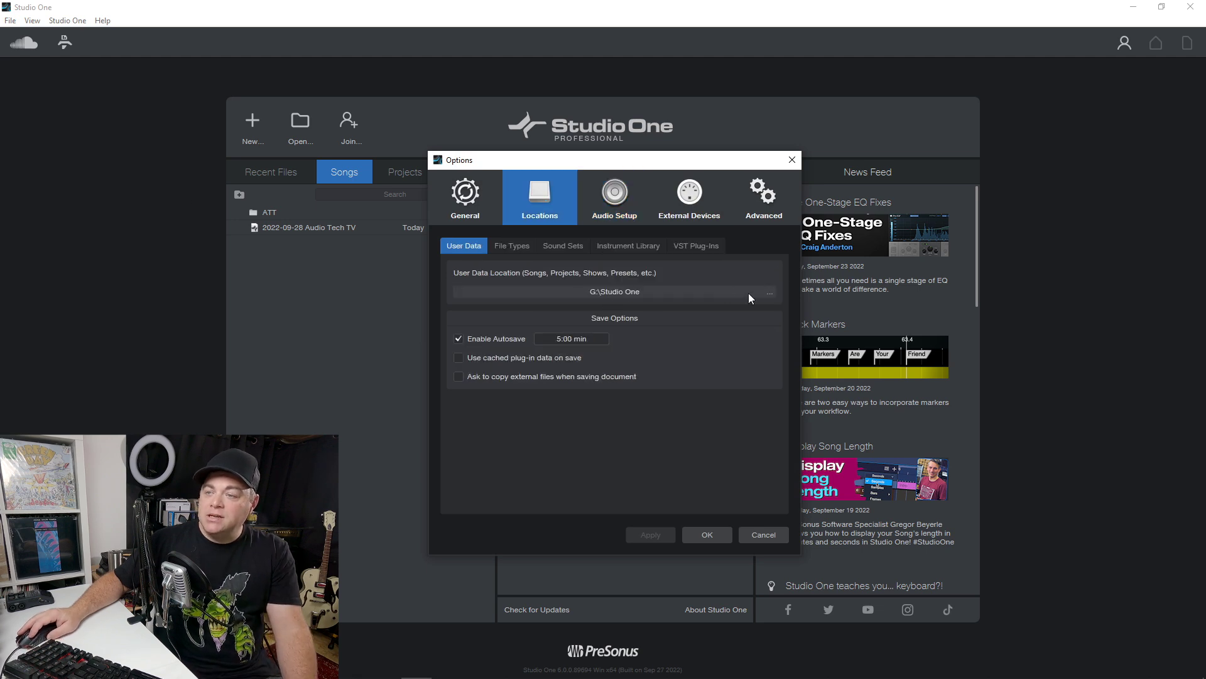
pyautogui.click(770, 292)
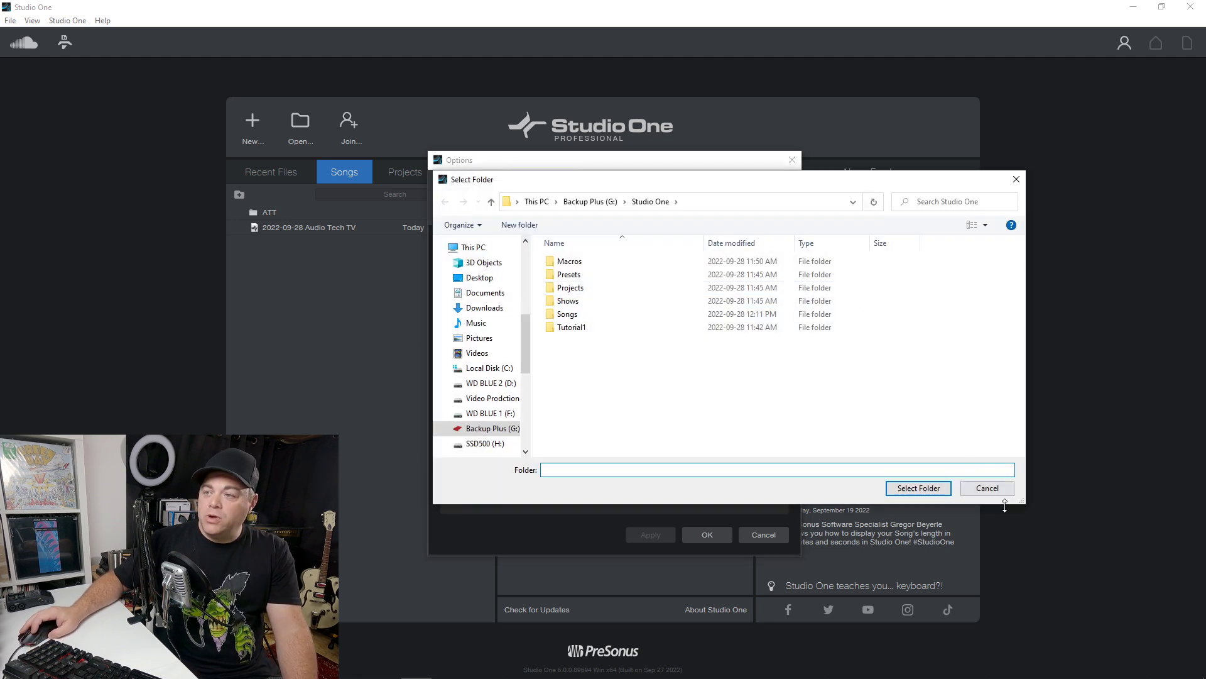
pyautogui.click(973, 489)
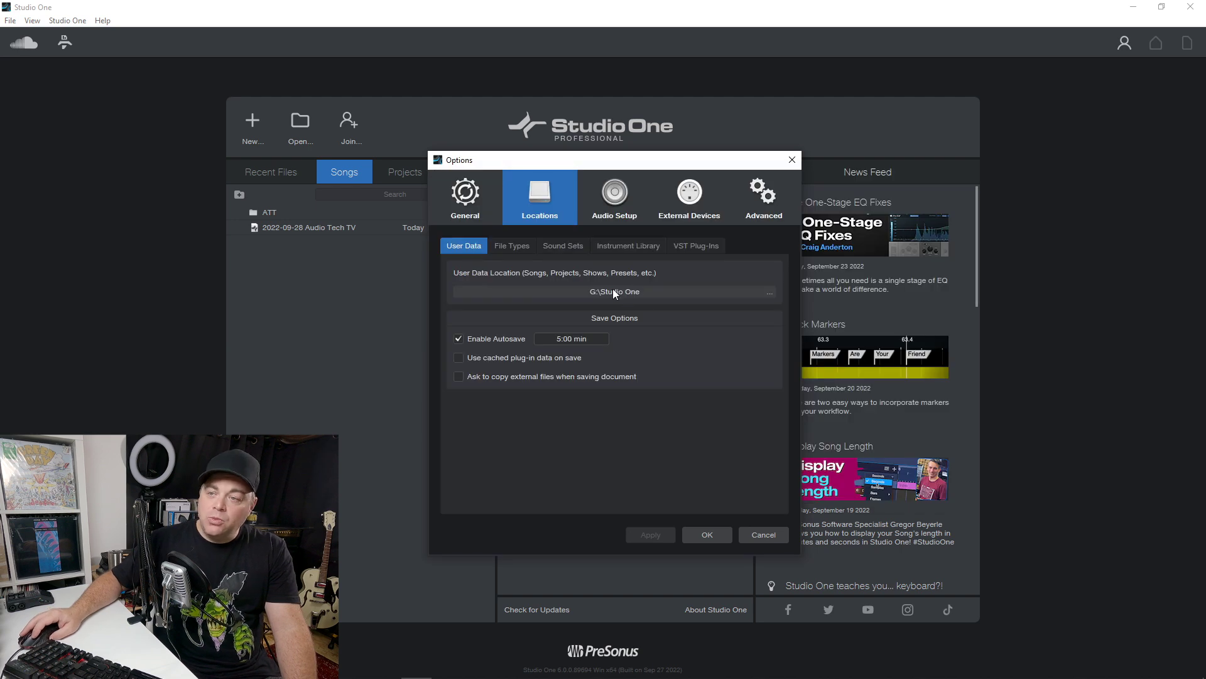
pyautogui.click(767, 534)
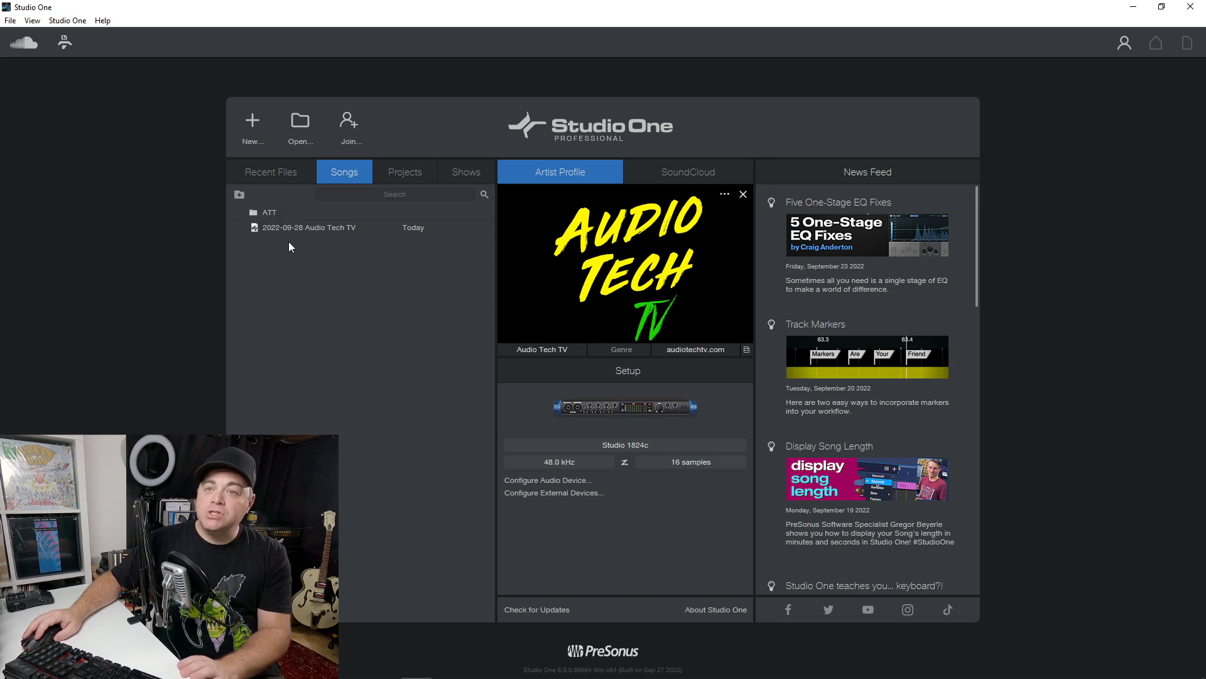
# Create another new folder in the Songs list named EP1.
pyautogui.click(239, 195)
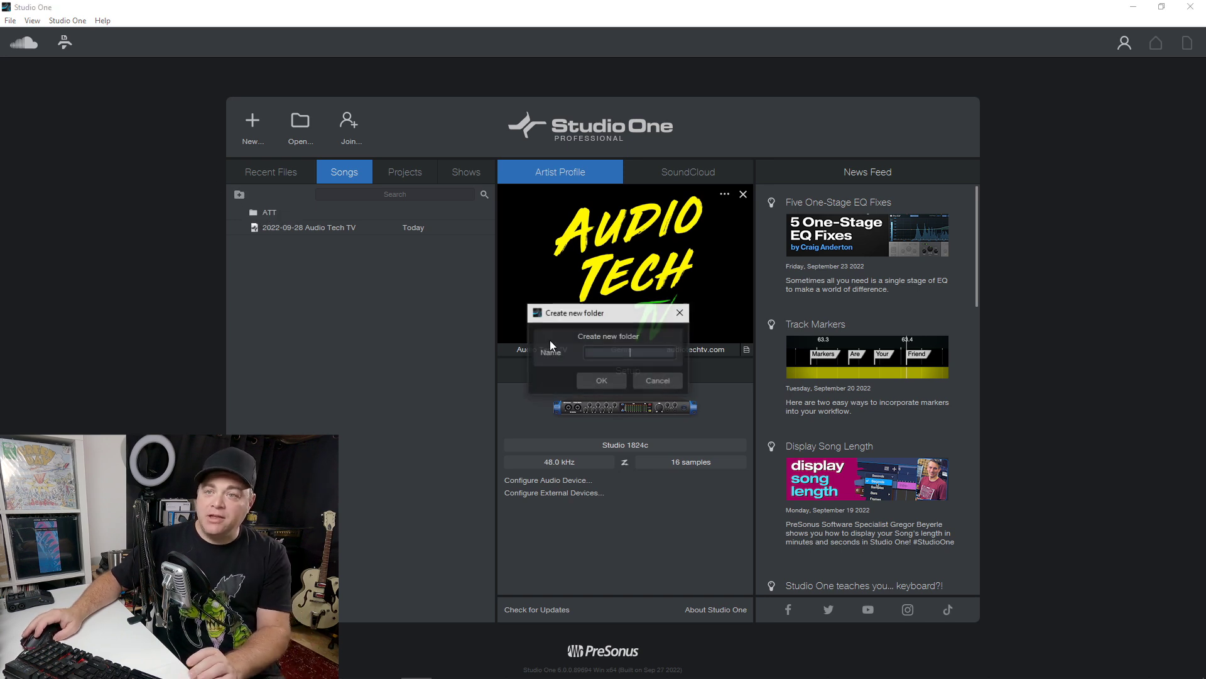
pyautogui.write('EP1')
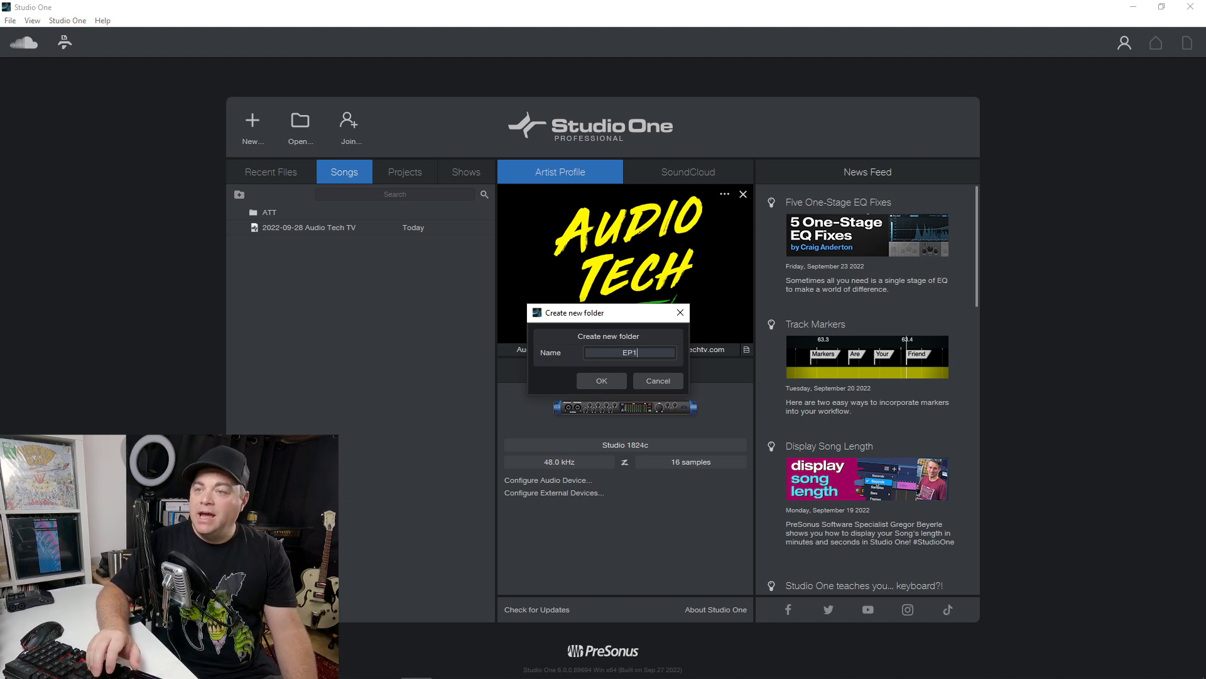
pyautogui.press('Return')
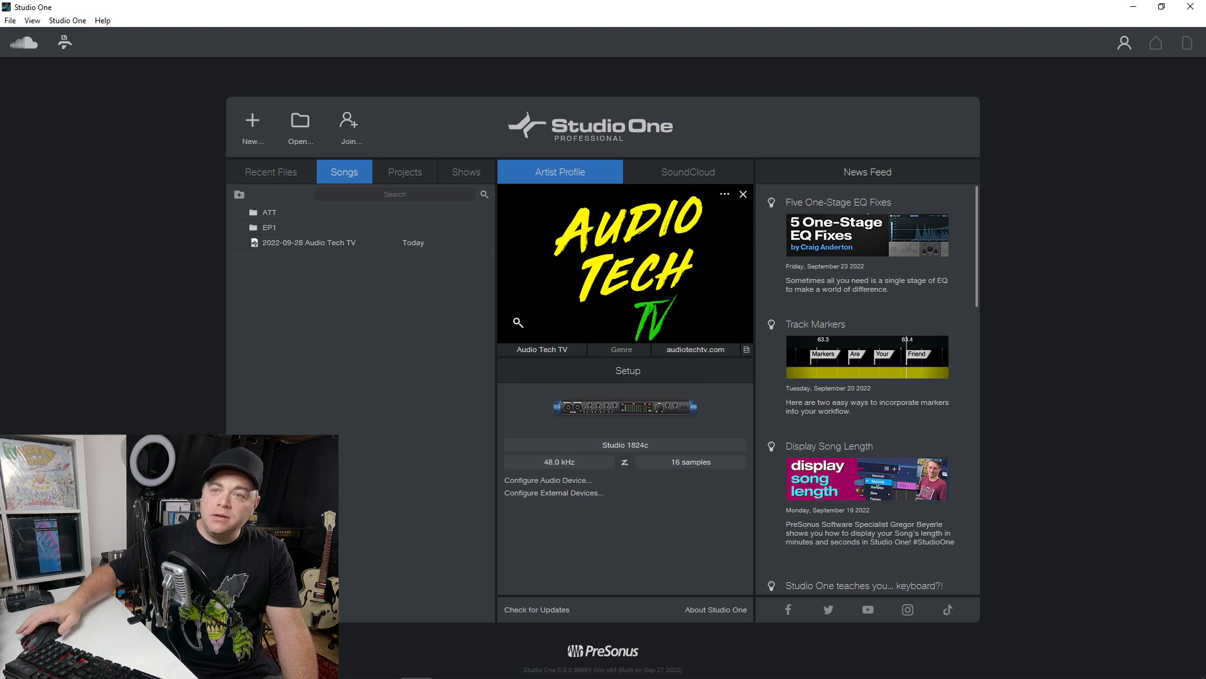
# Move EP1 into the ATT folder, then expand ATT to check it and collapse it again.
pyautogui.moveTo(262, 228); pyautogui.dragTo(271, 217)
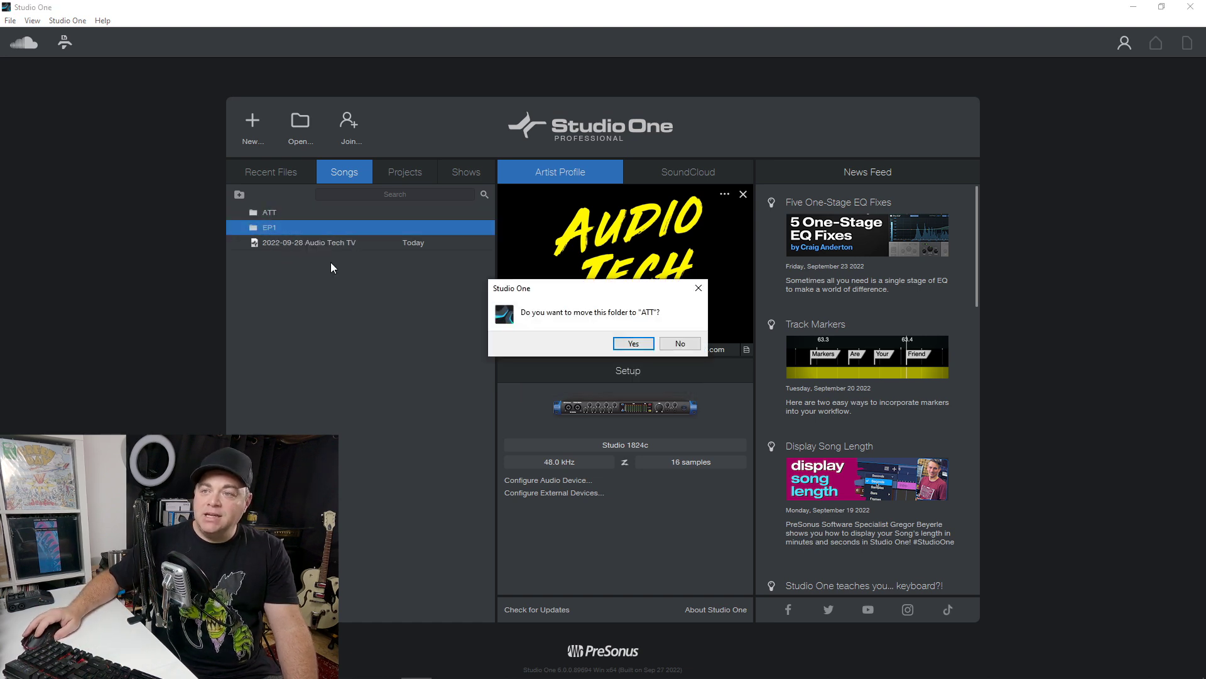
pyautogui.click(650, 346)
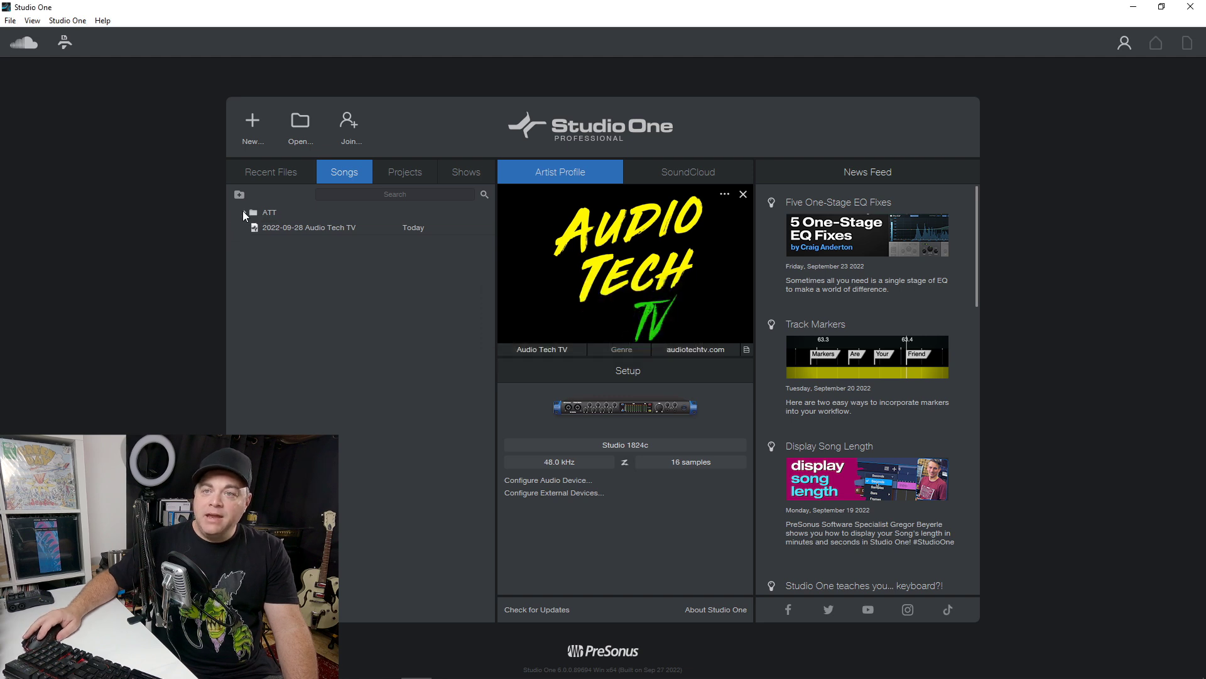
pyautogui.click(245, 214)
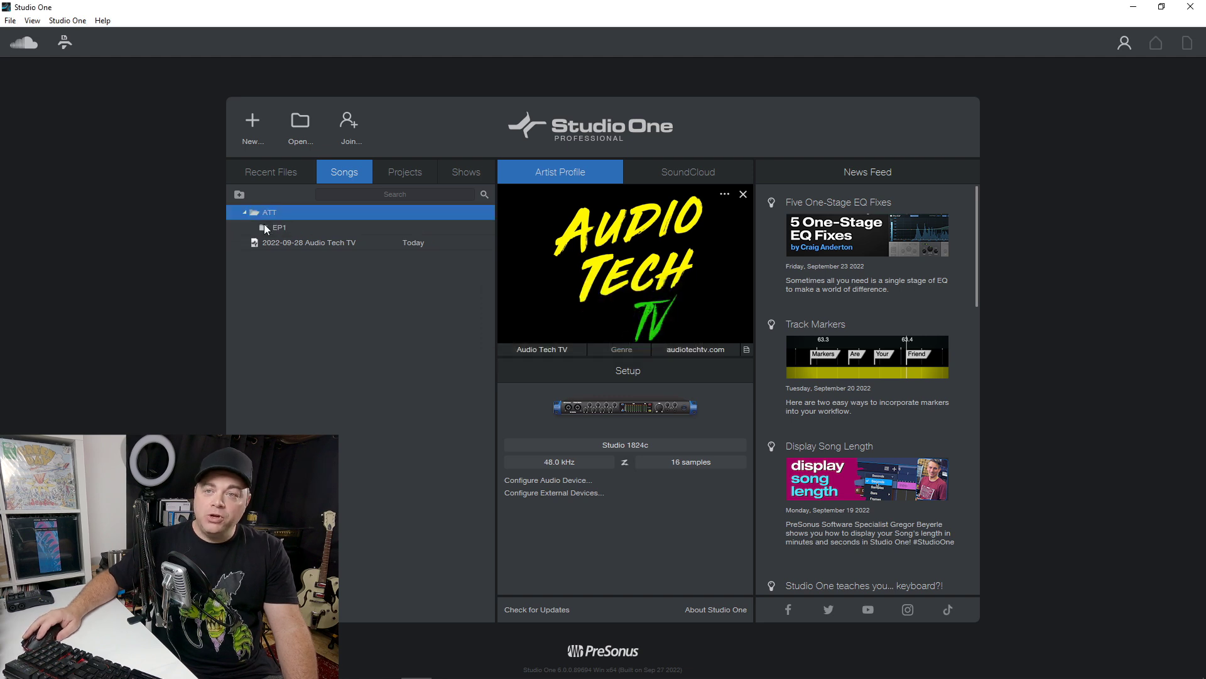
pyautogui.click(266, 227)
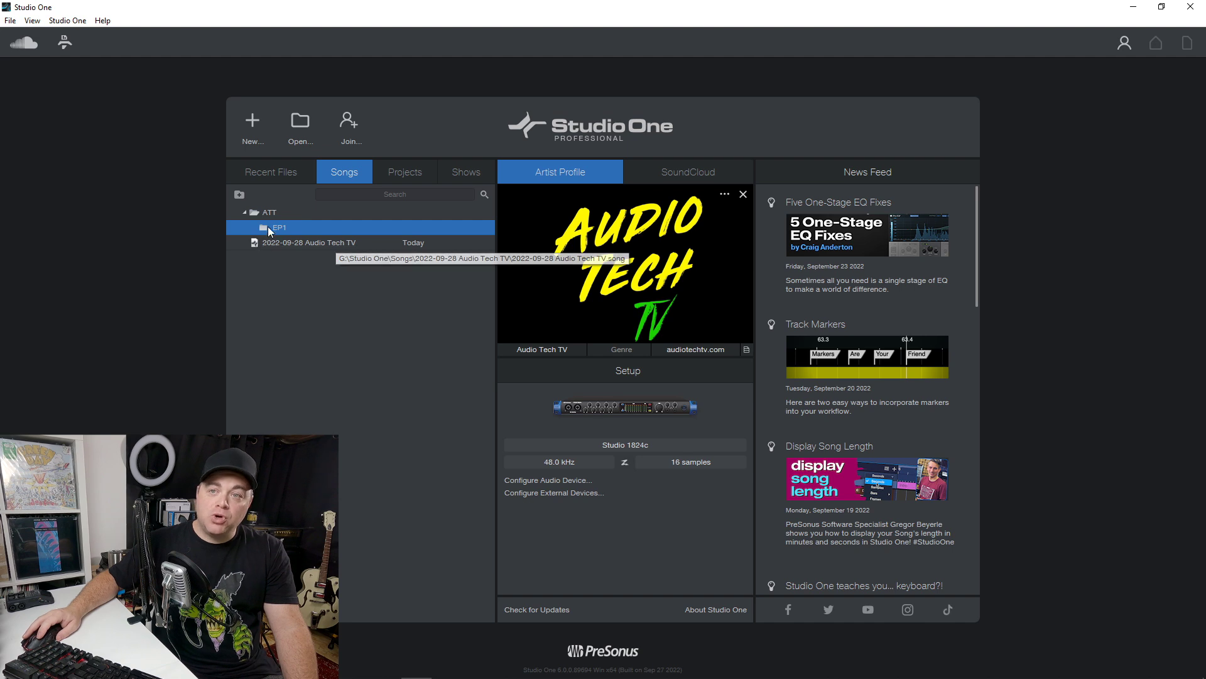
pyautogui.click(245, 212)
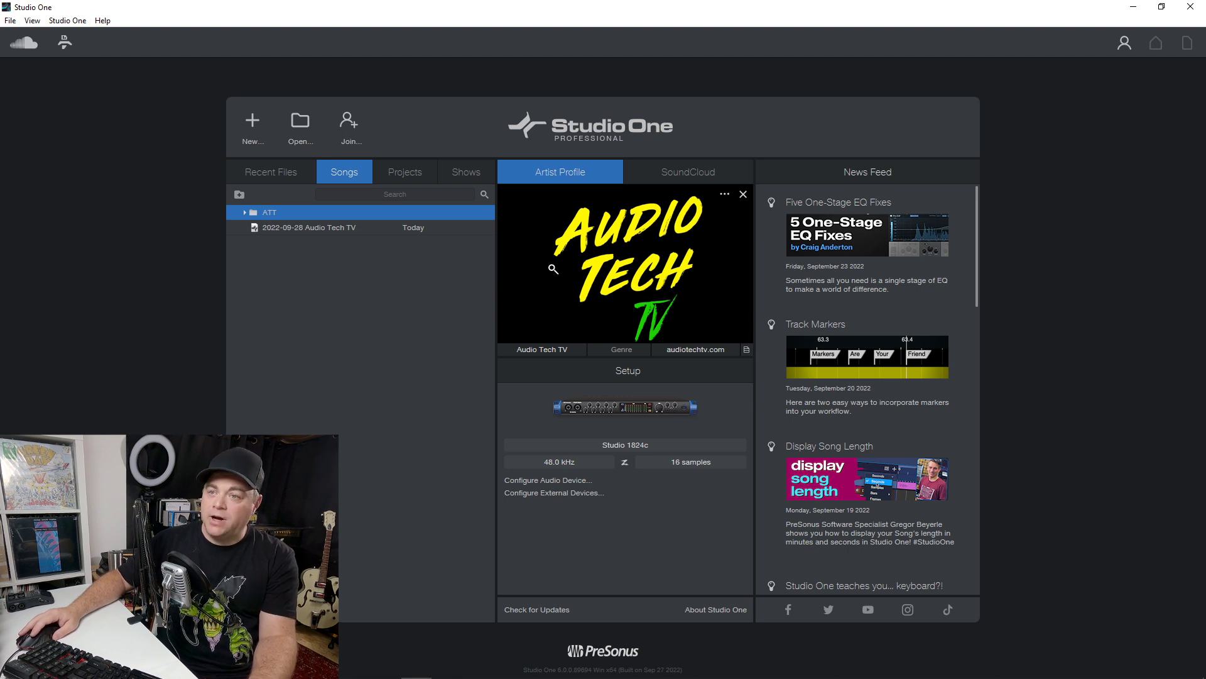
# Switch through the Silver Rocket Surfers and The Electric Shark artist profiles.
pyautogui.click(747, 350)
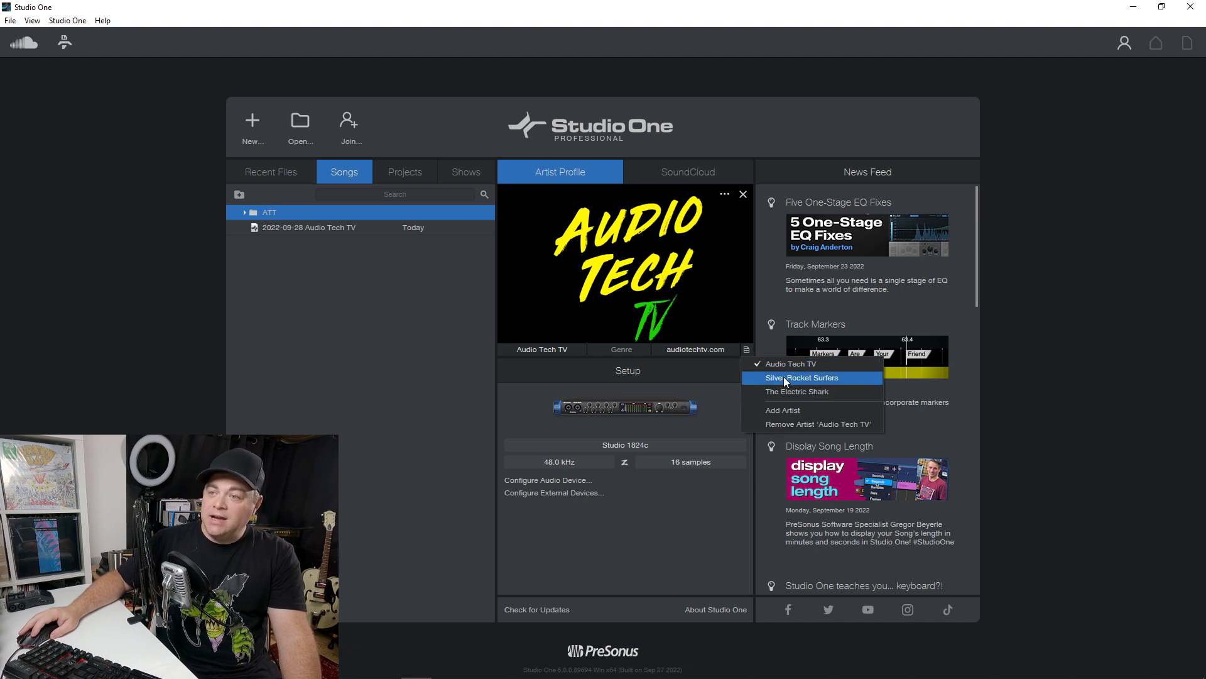
pyautogui.click(783, 377)
pyautogui.click(748, 350)
pyautogui.click(782, 392)
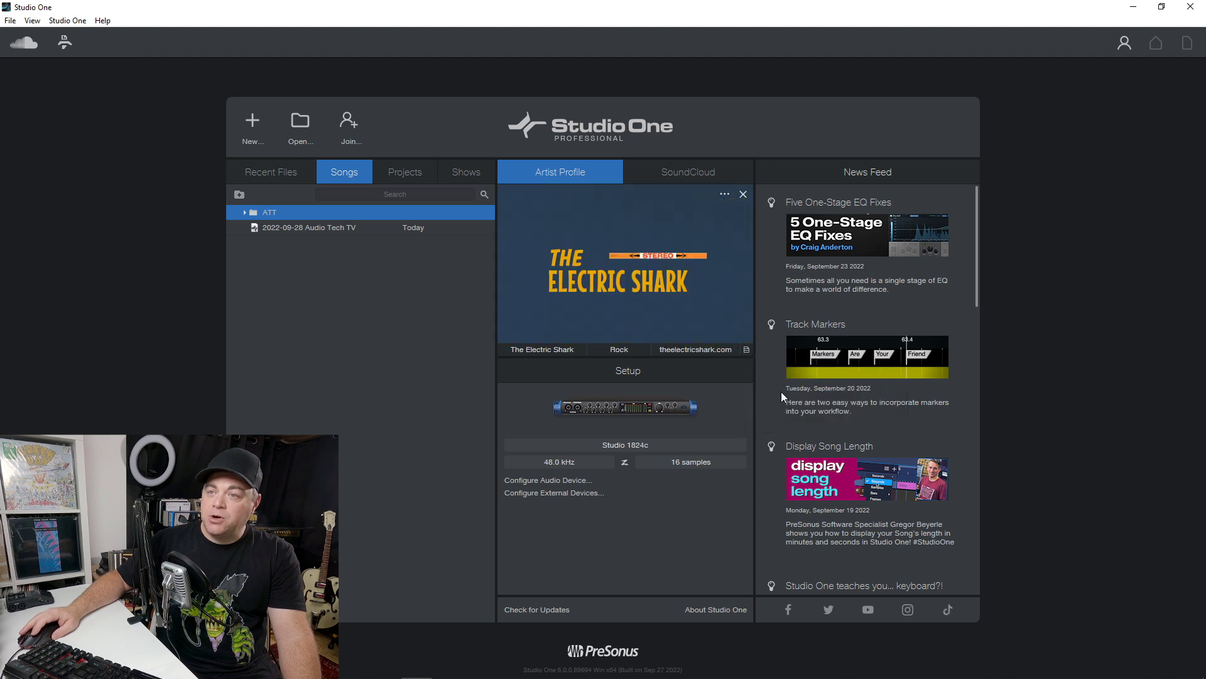
# Add a new artist profile named Old Car Radio with genre Classic Rock, leaving the website empty.
pyautogui.click(748, 349)
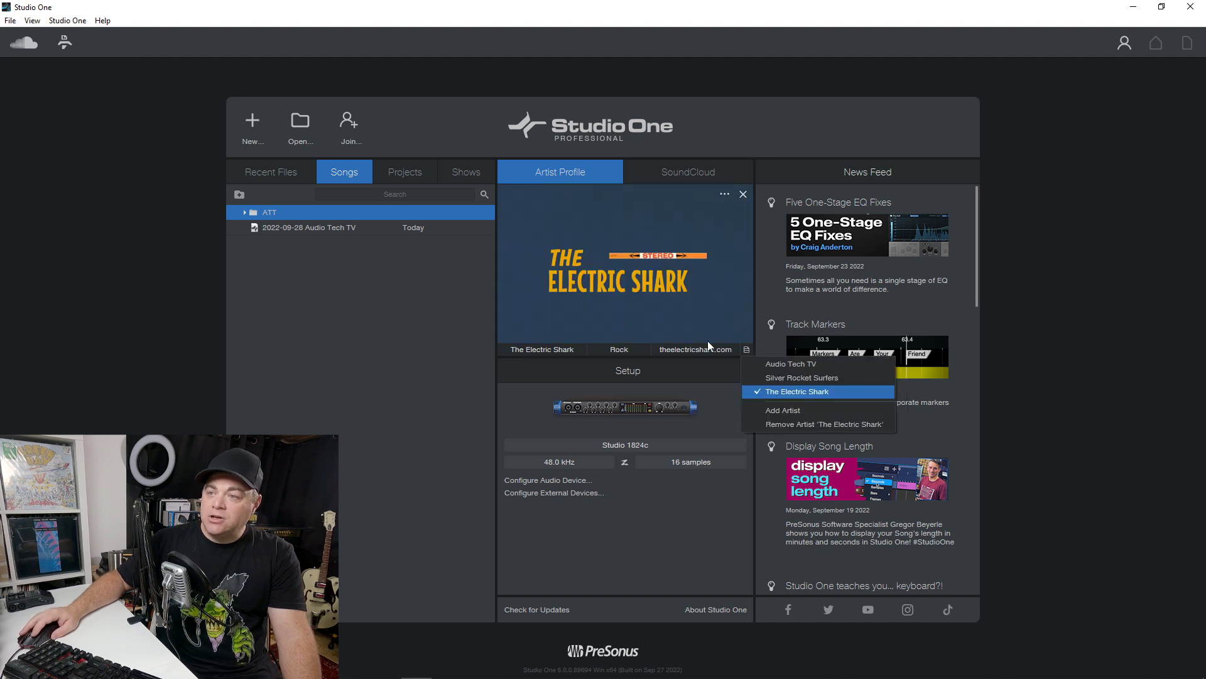
pyautogui.click(772, 413)
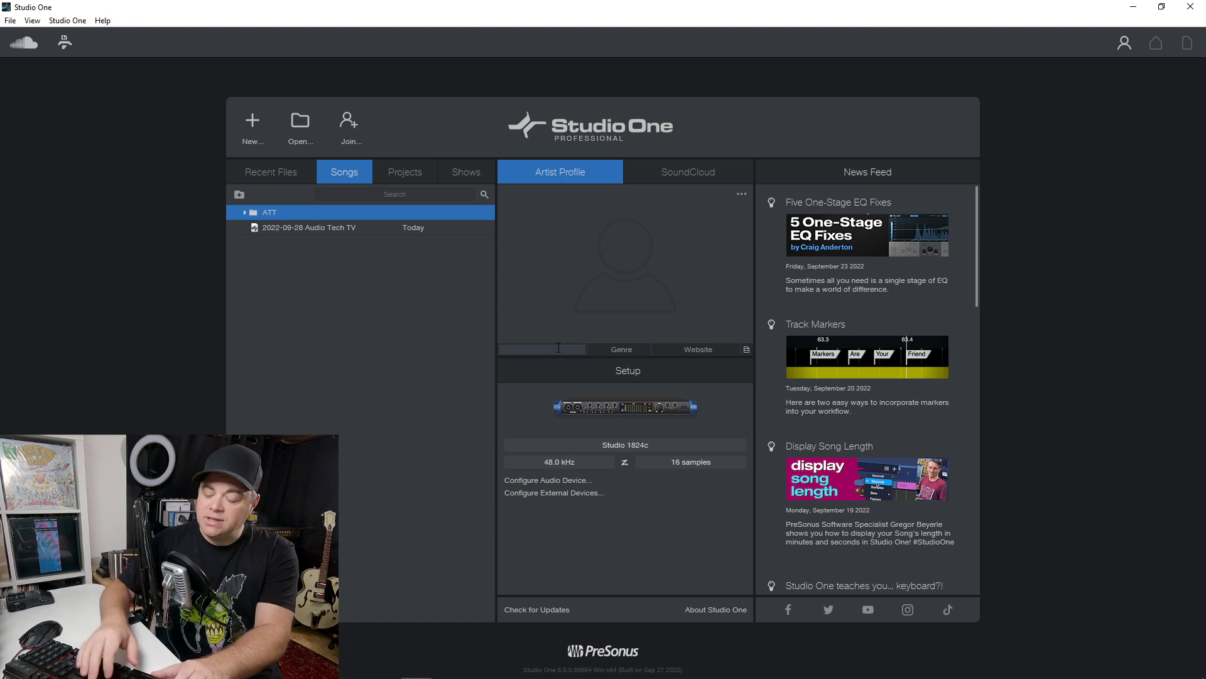
pyautogui.write('Old C')
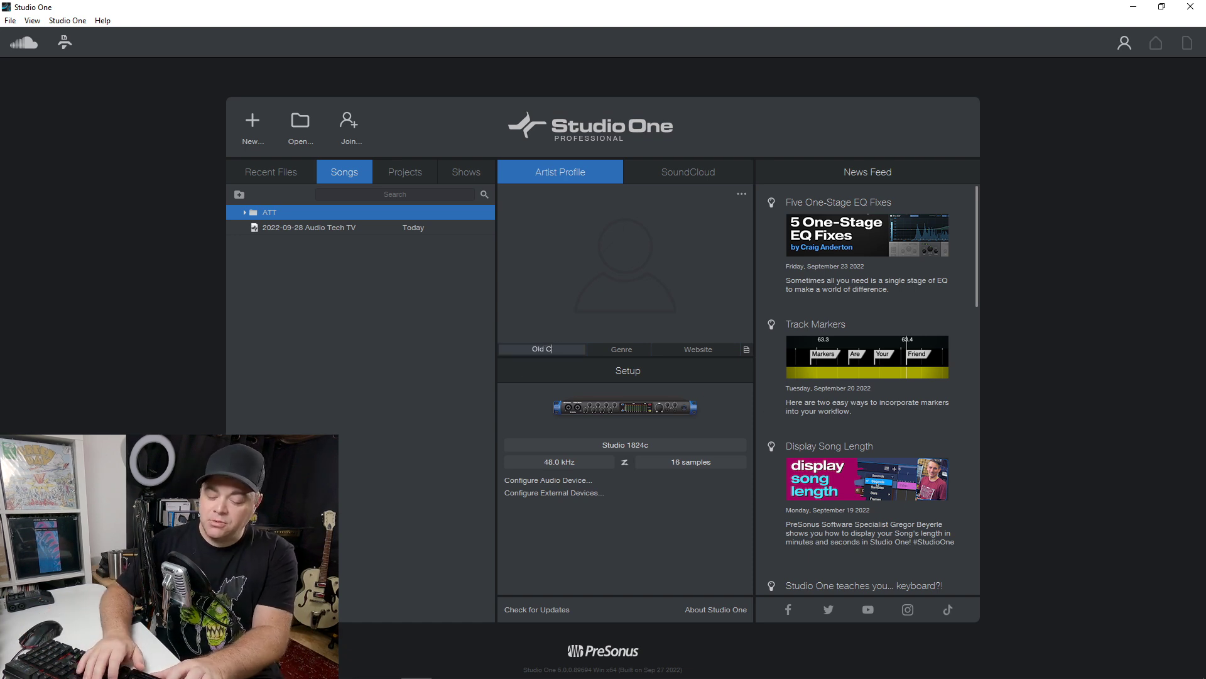
pyautogui.write('ar Radio')
pyautogui.press('Return')
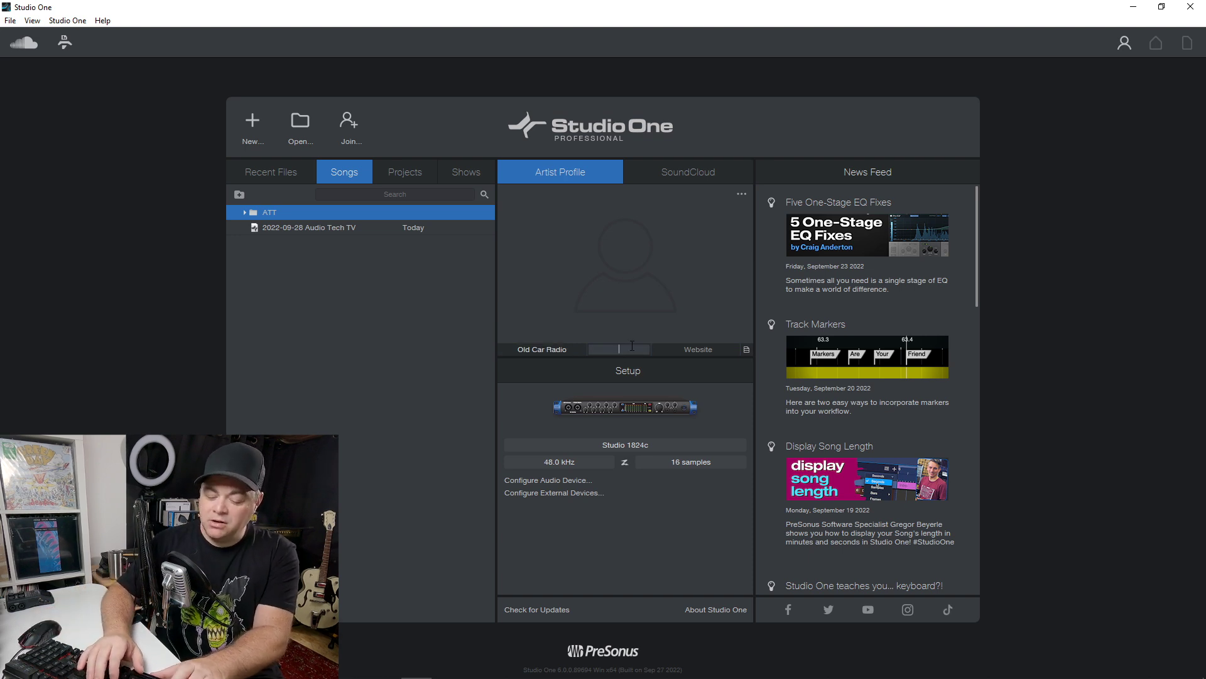
pyautogui.write('Classic Rock')
pyautogui.press('Return')
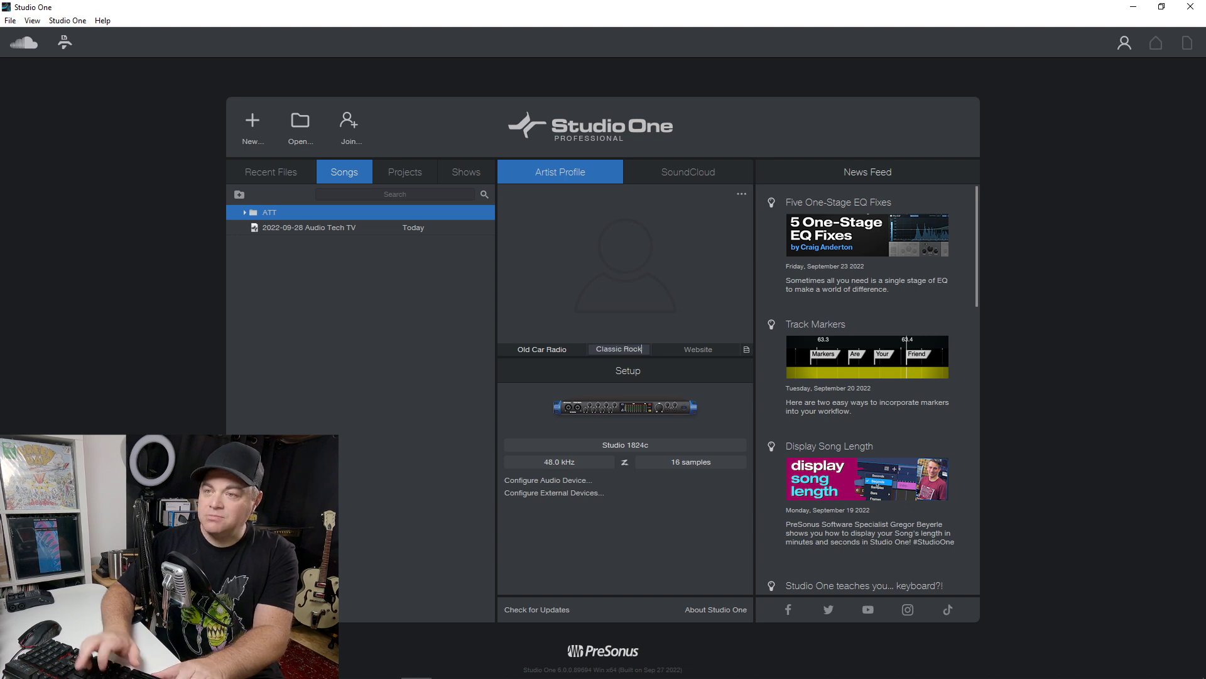
pyautogui.click(709, 349)
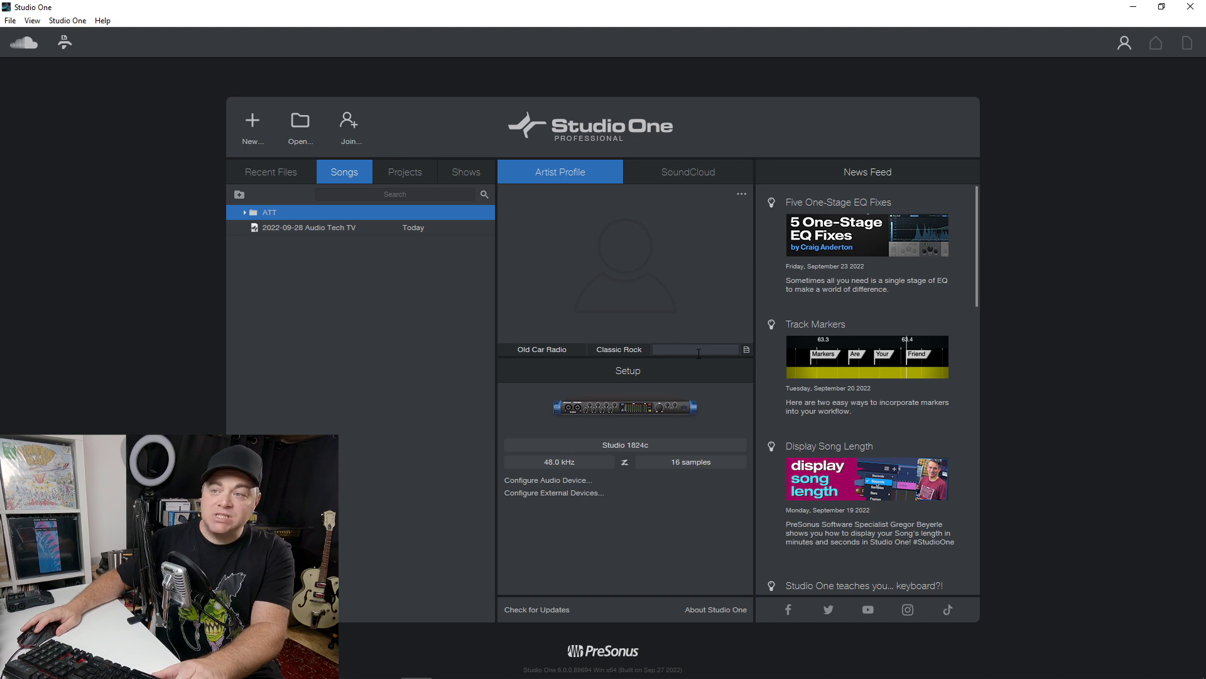
pyautogui.click(673, 295)
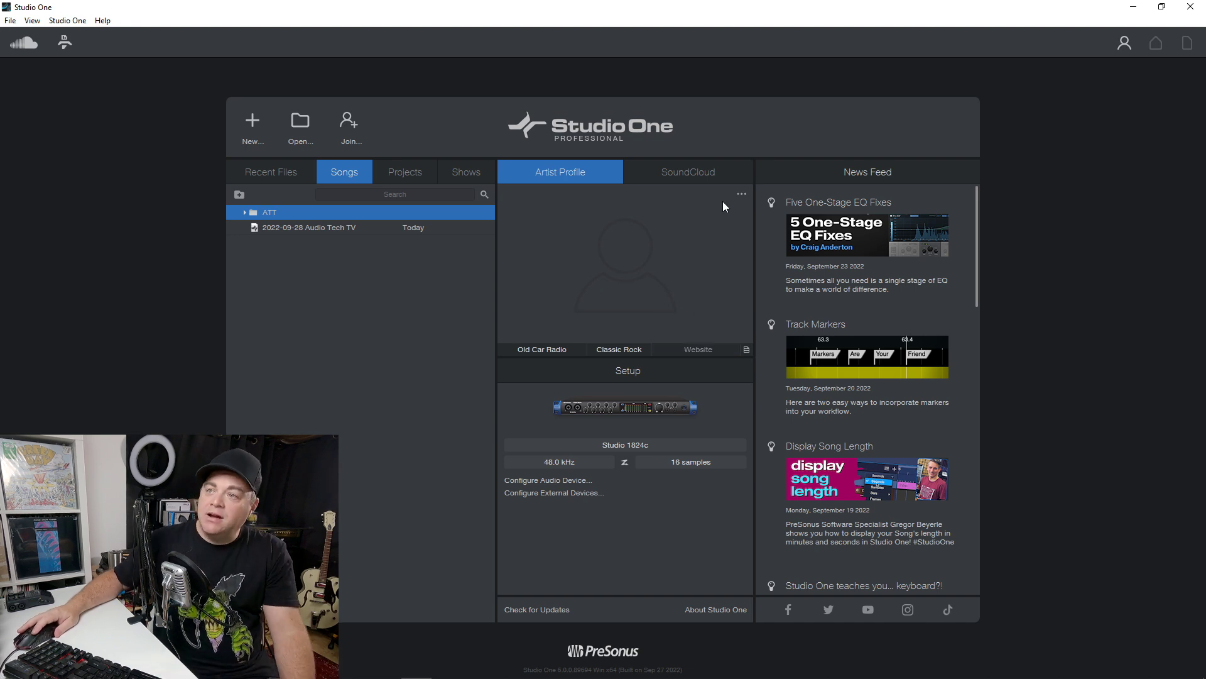
# Load the logo from Backup Plus (G:) > Old Car Radio > Logo as the profile picture, scaled to fit.
pyautogui.click(741, 194)
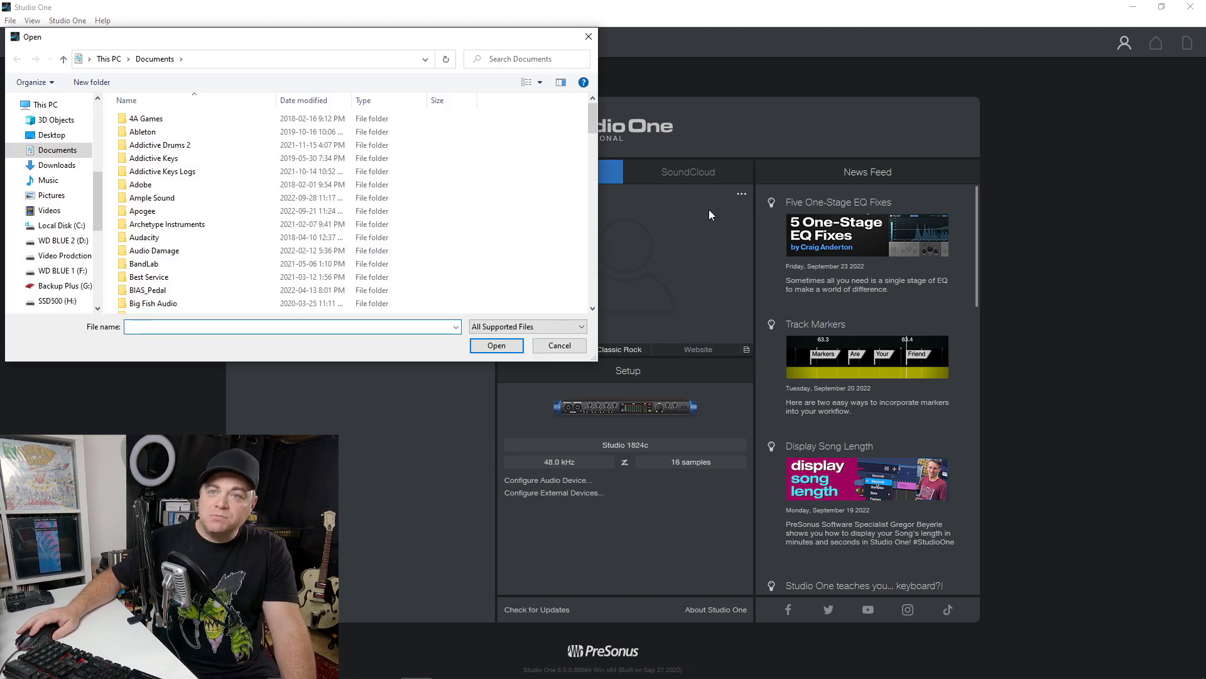
pyautogui.click(66, 285)
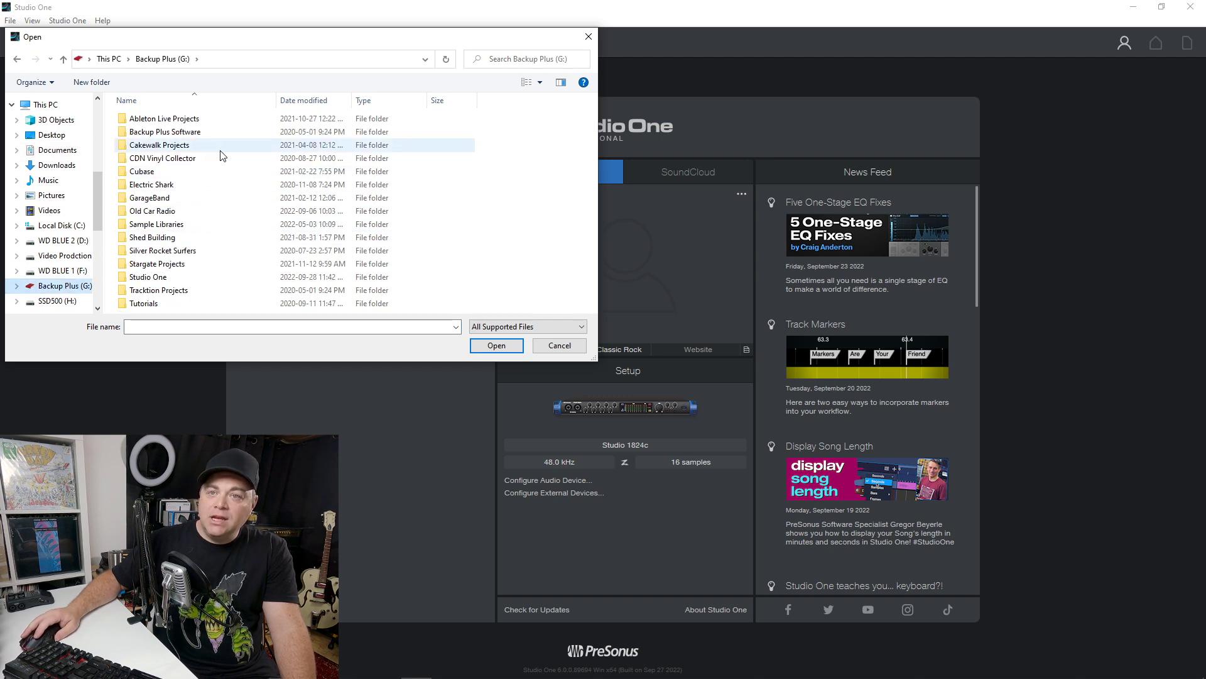
pyautogui.doubleClick(172, 213)
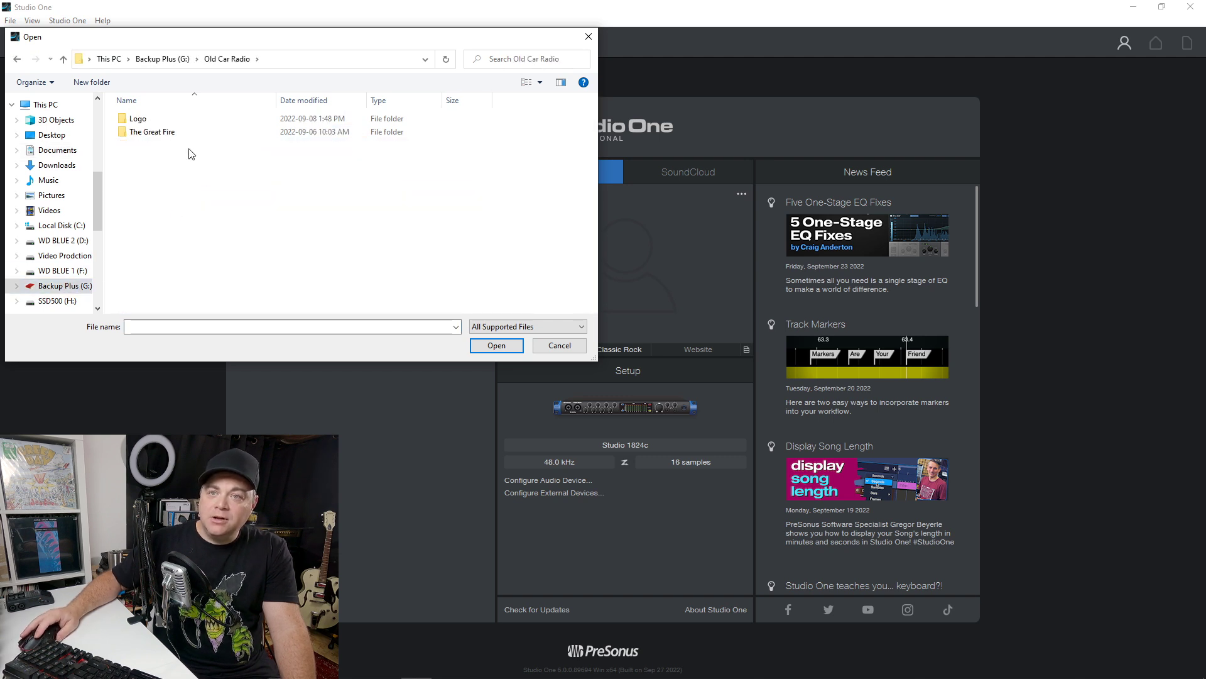
pyautogui.doubleClick(137, 118)
pyautogui.doubleClick(427, 135)
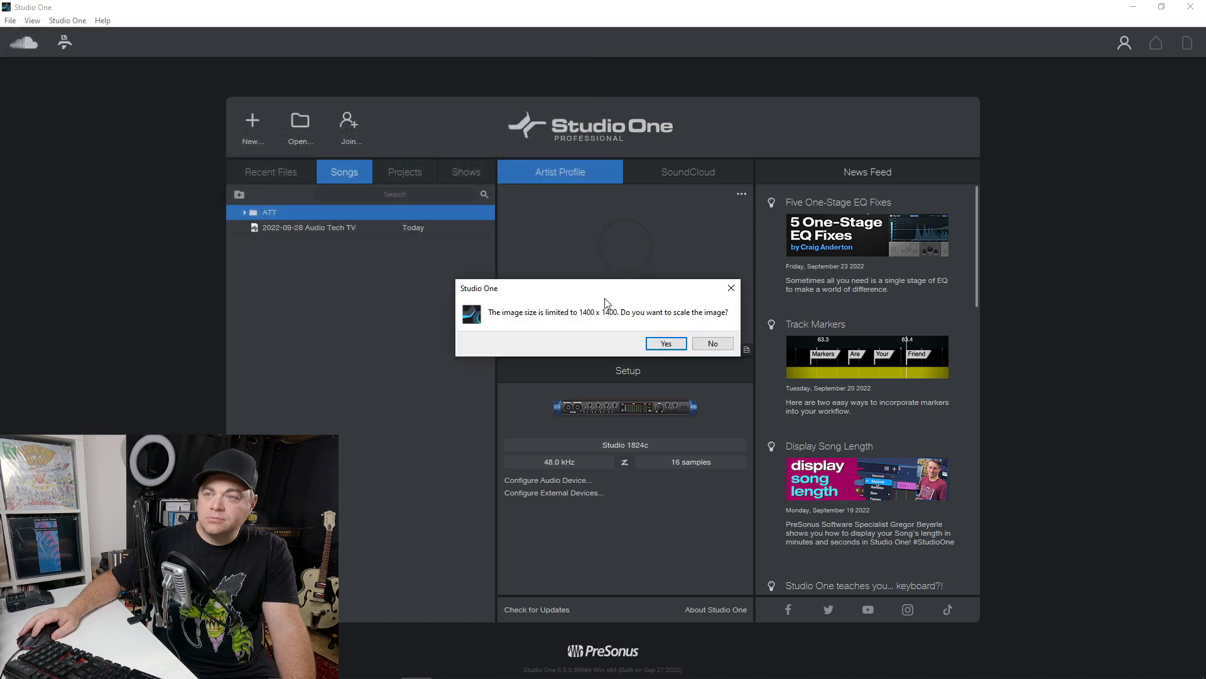
pyautogui.click(665, 344)
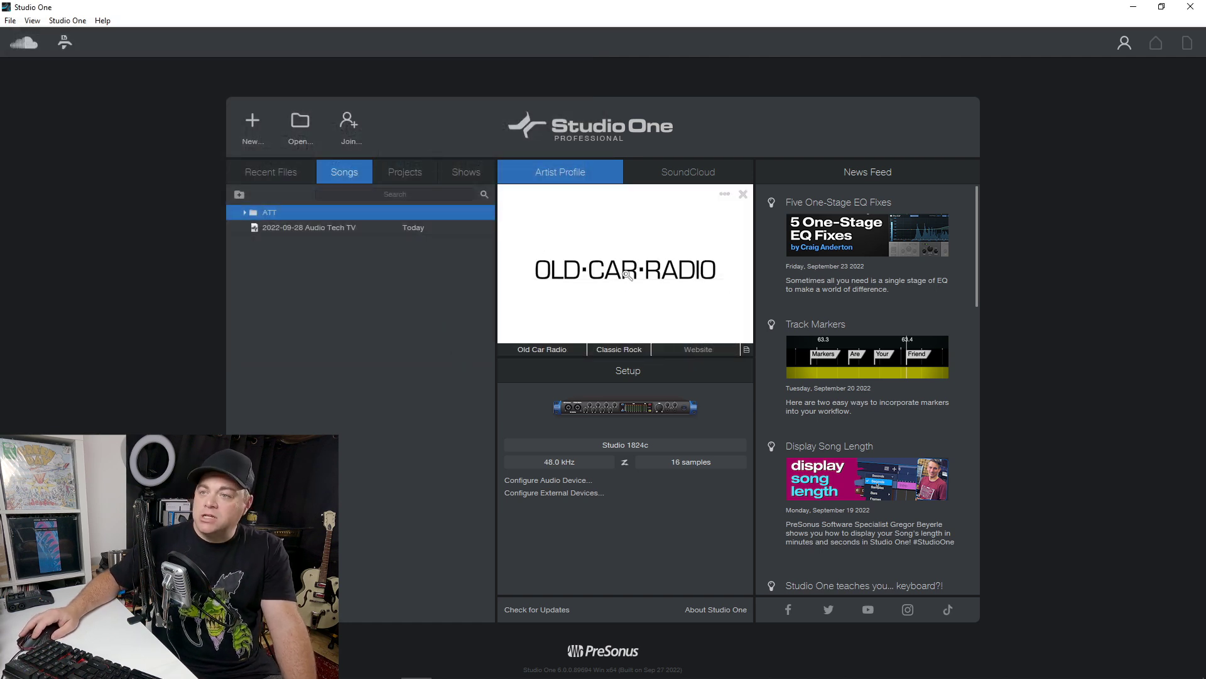
pyautogui.click(747, 348)
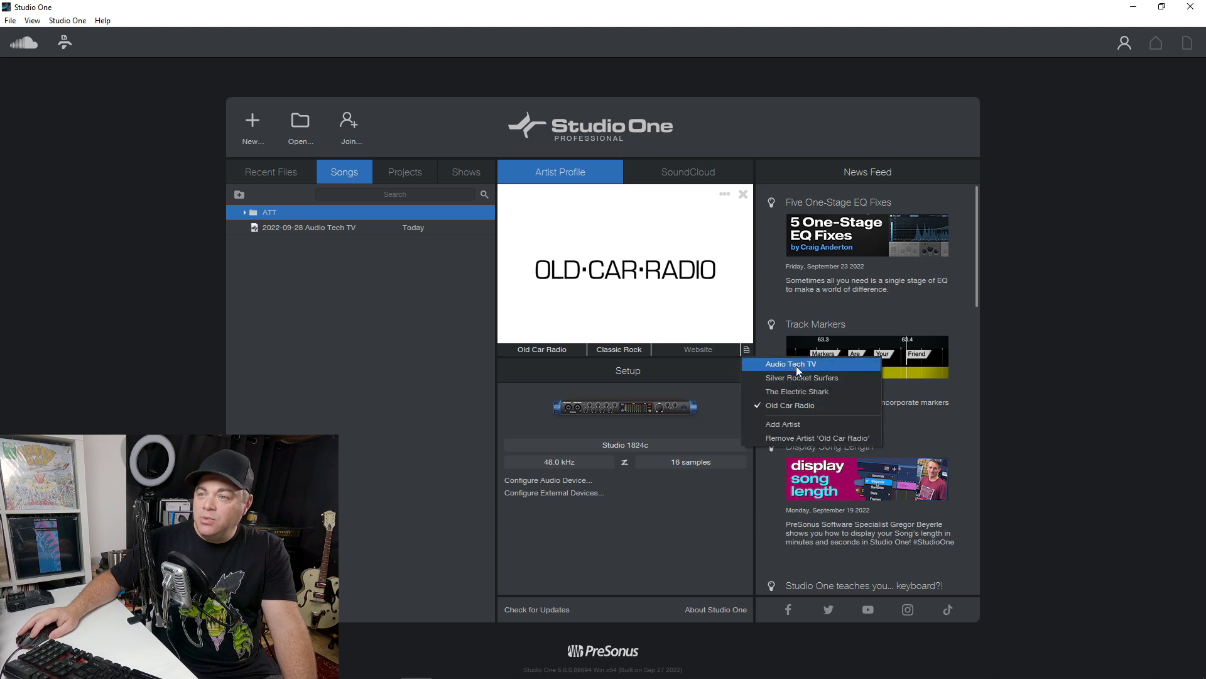
# Switch the artist profile to Audio Tech TV, then to Silver Rocket Surfers.
pyautogui.click(797, 364)
pyautogui.click(746, 349)
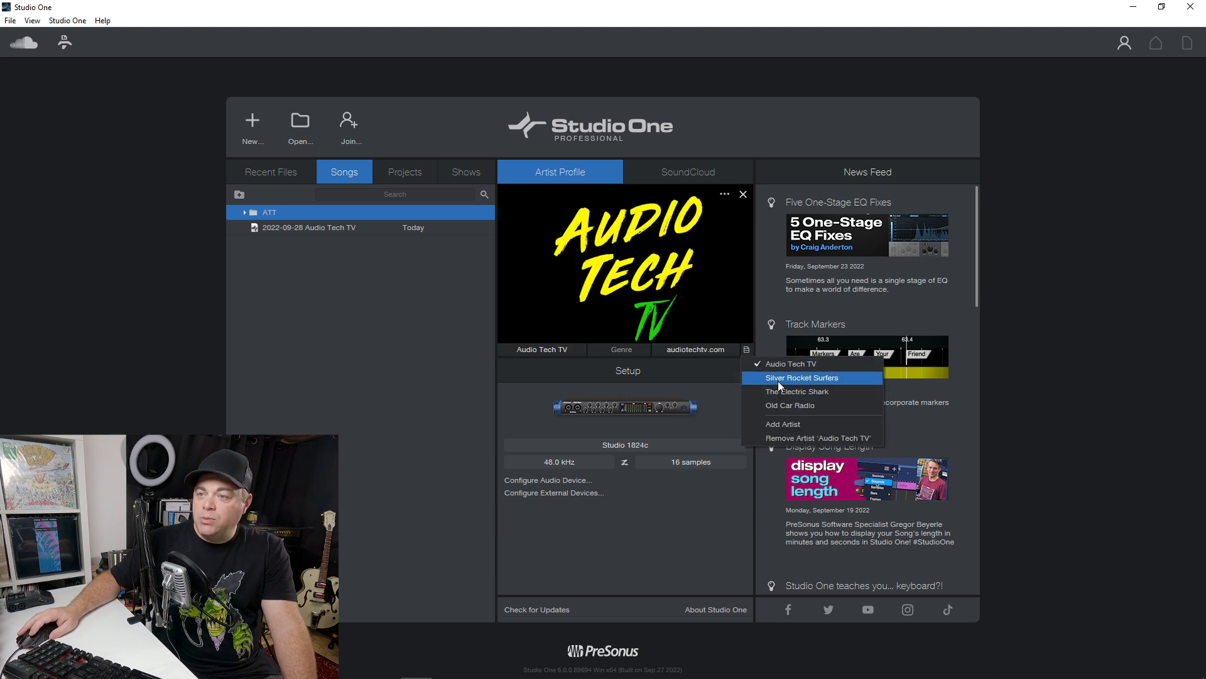
pyautogui.click(778, 381)
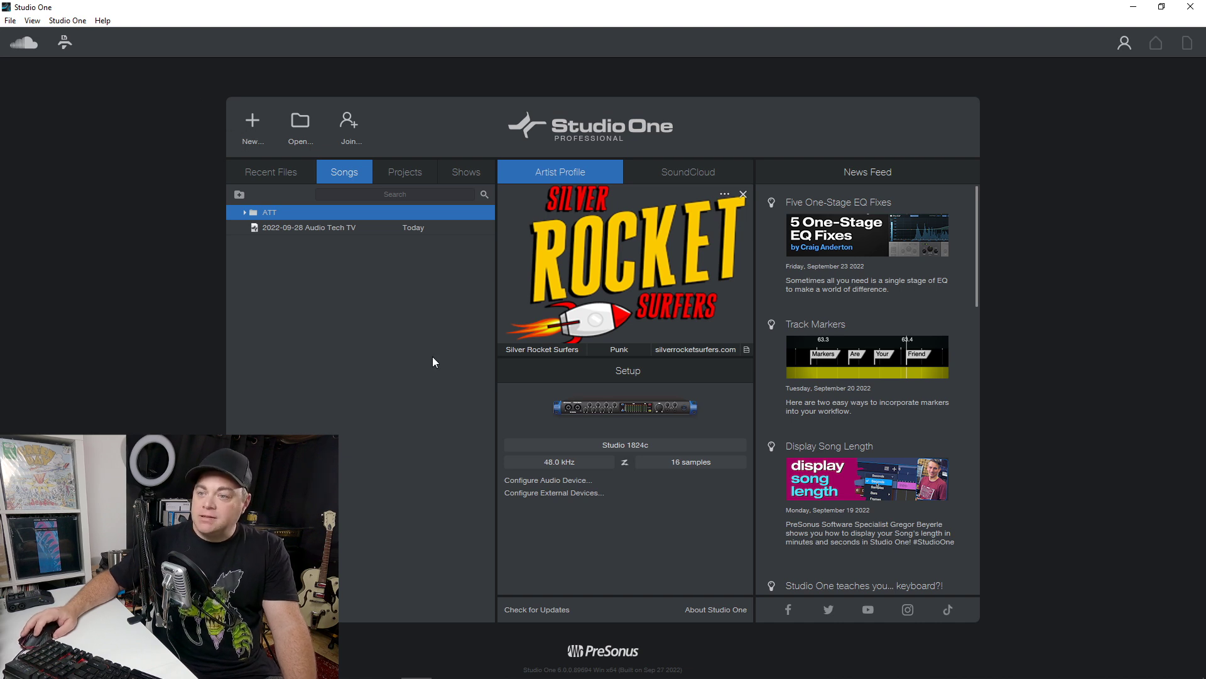
# Browse the Recent Files, Projects and Shows lists, ending back on Songs.
pyautogui.click(280, 176)
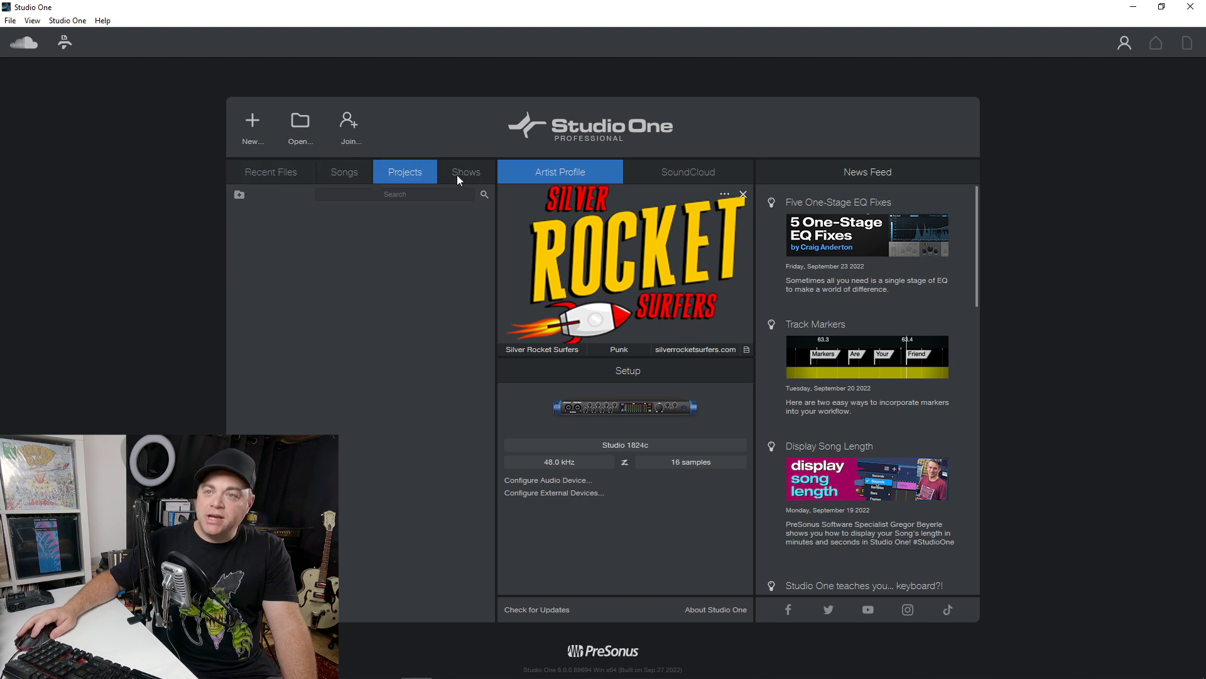
pyautogui.click(471, 176)
pyautogui.click(344, 181)
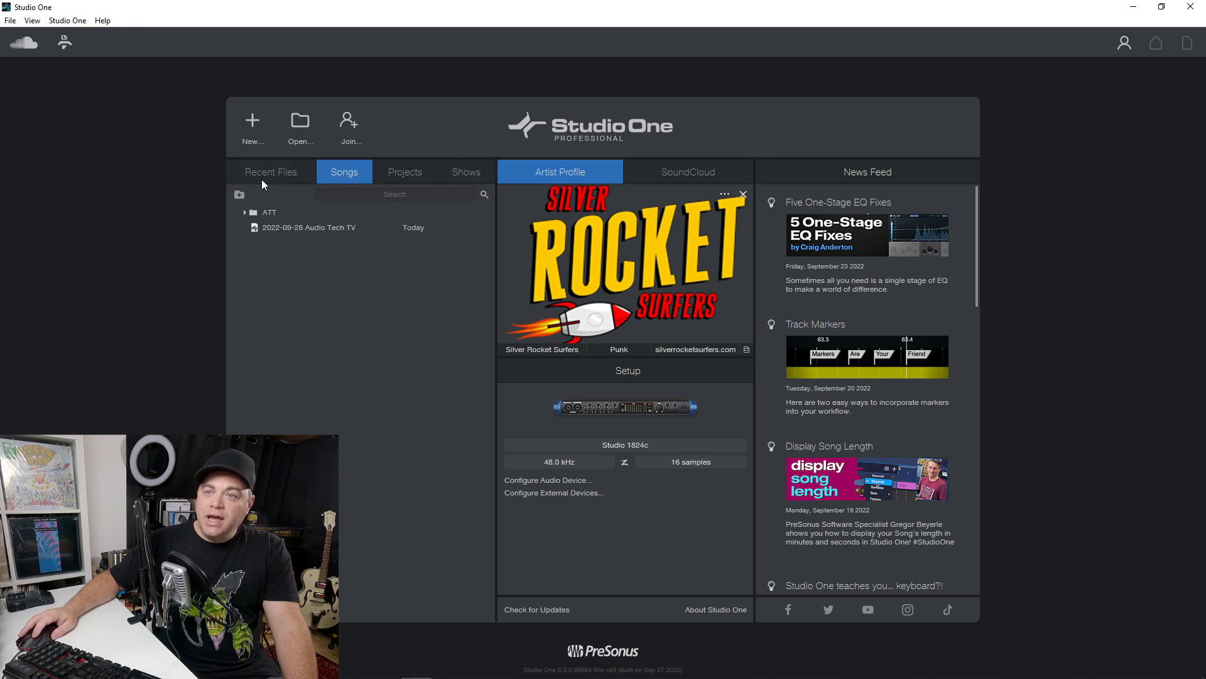
pyautogui.click(416, 174)
pyautogui.click(456, 175)
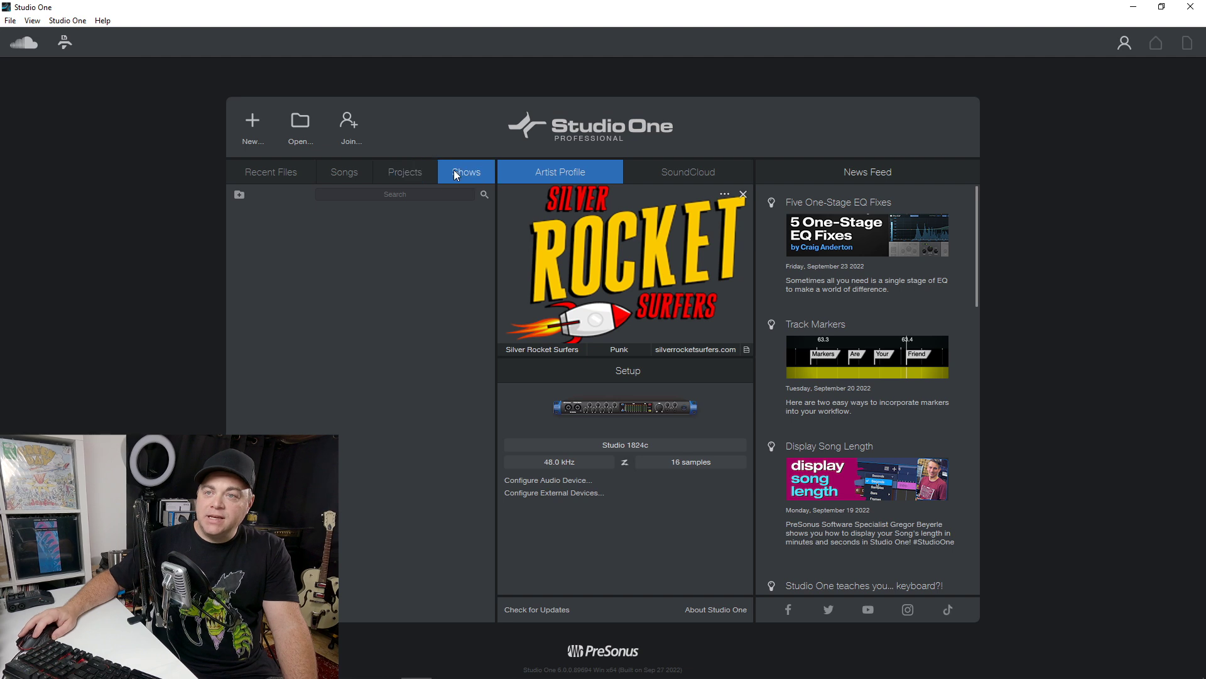
pyautogui.click(350, 174)
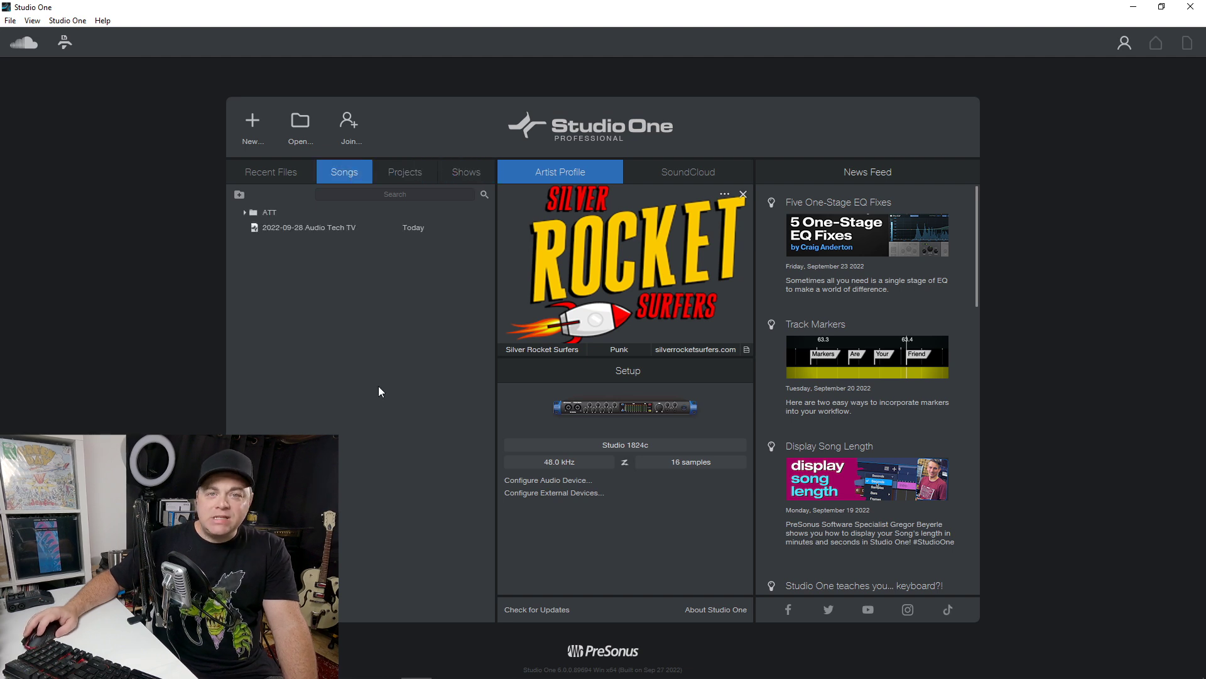
# Start a new song, try Play Now's Synth, Guitar and Drums options, then choose Produce Beats.
pyautogui.click(252, 129)
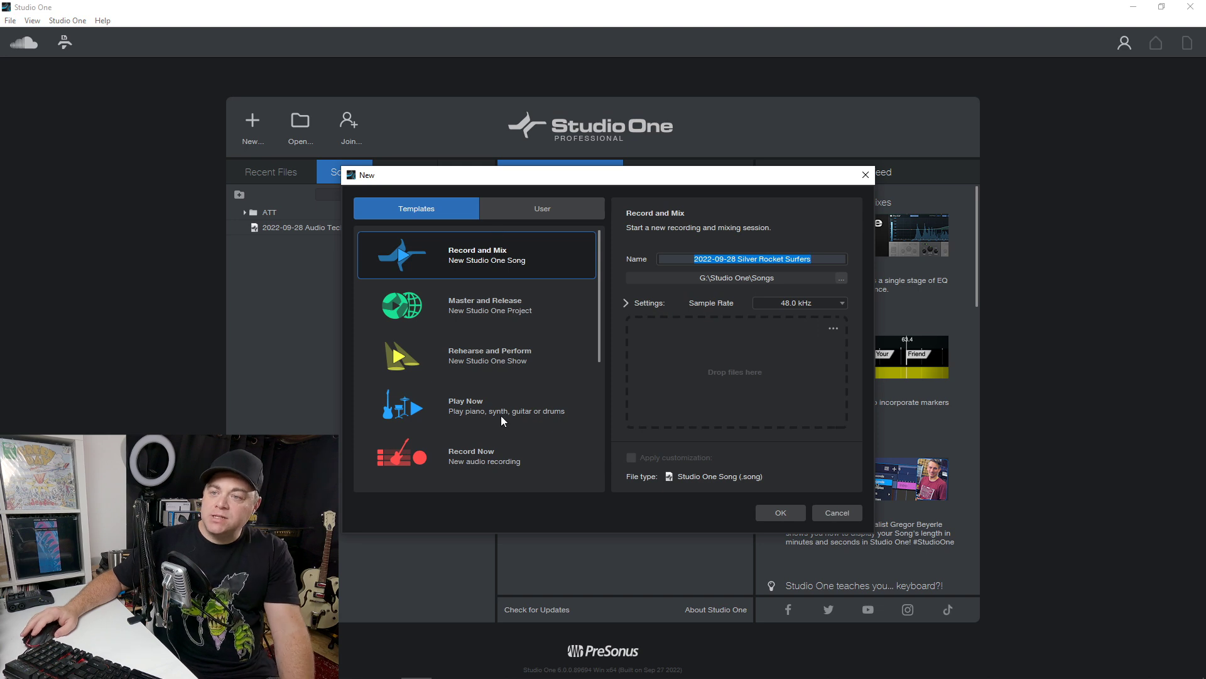
pyautogui.scroll(-5, 500, 377)
pyautogui.scroll(5, 501, 345)
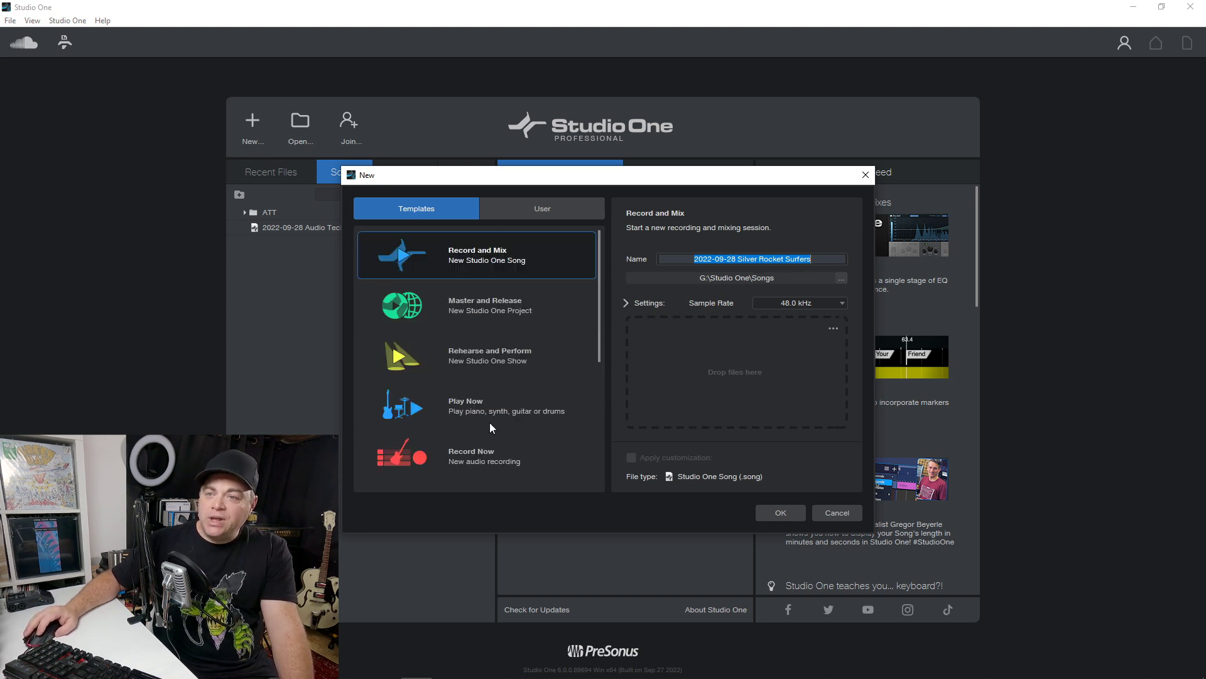
pyautogui.click(467, 402)
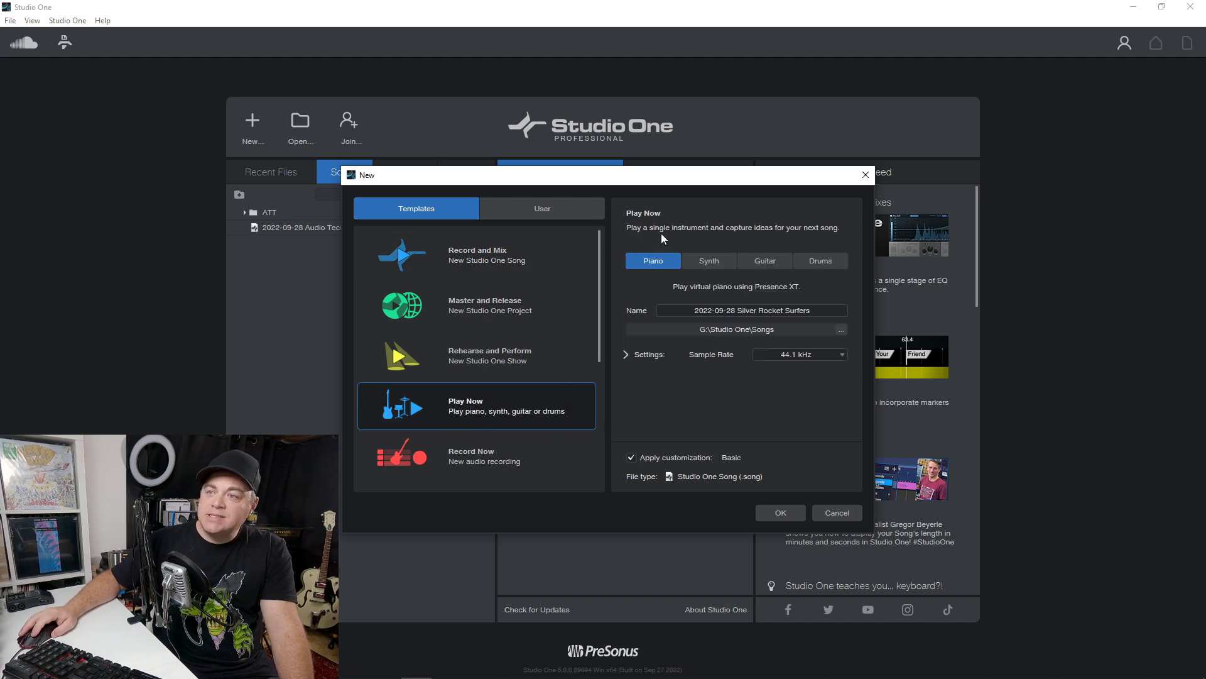
pyautogui.click(709, 260)
pyautogui.click(766, 261)
pyautogui.click(830, 262)
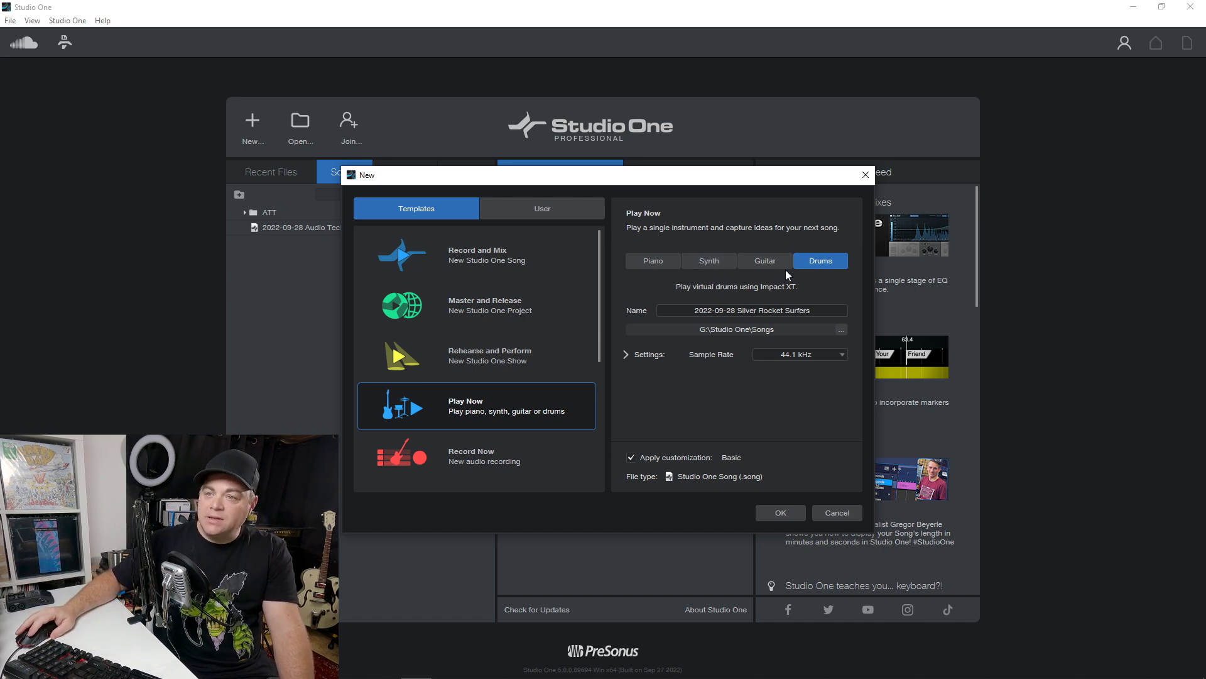
pyautogui.scroll(-2, 533, 368)
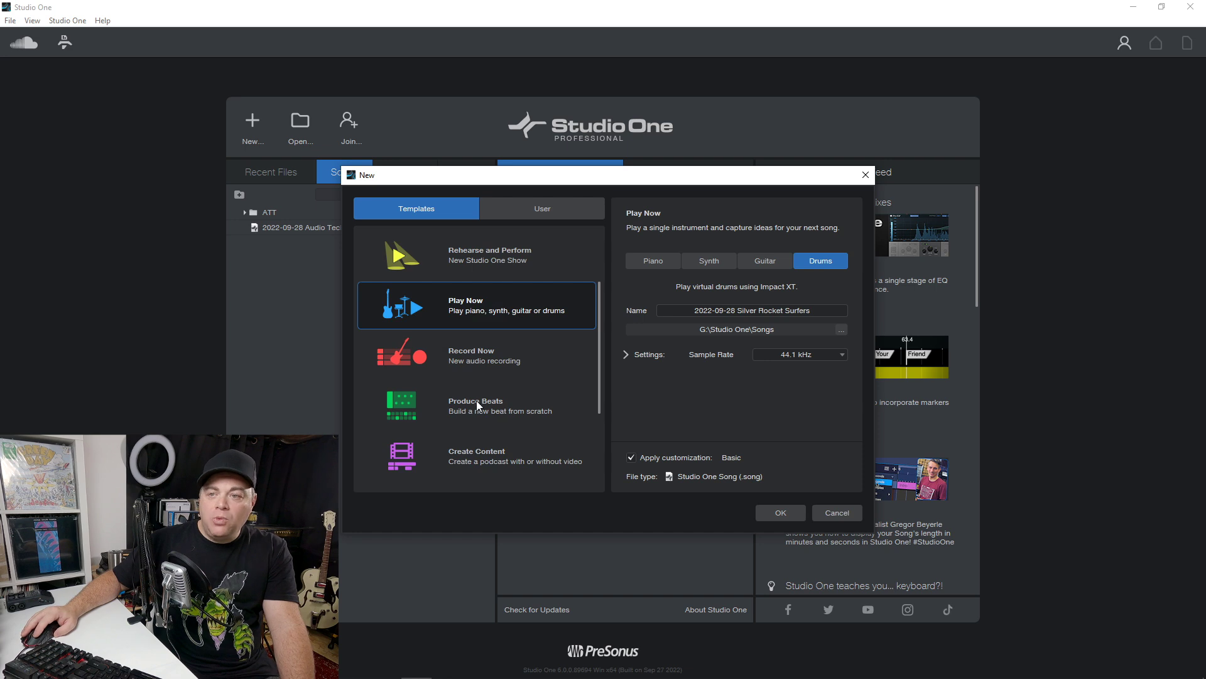
pyautogui.click(496, 403)
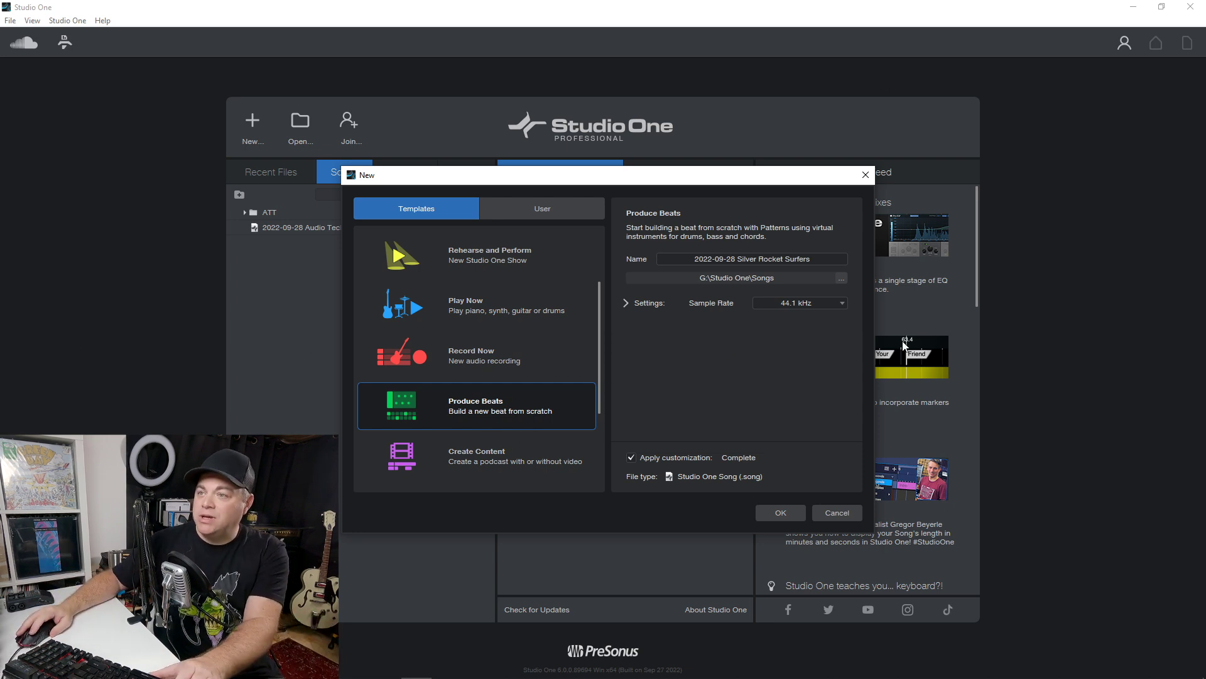
# Set the song's location to a new ATT > Tutorials folder and name it beats.
pyautogui.click(842, 279)
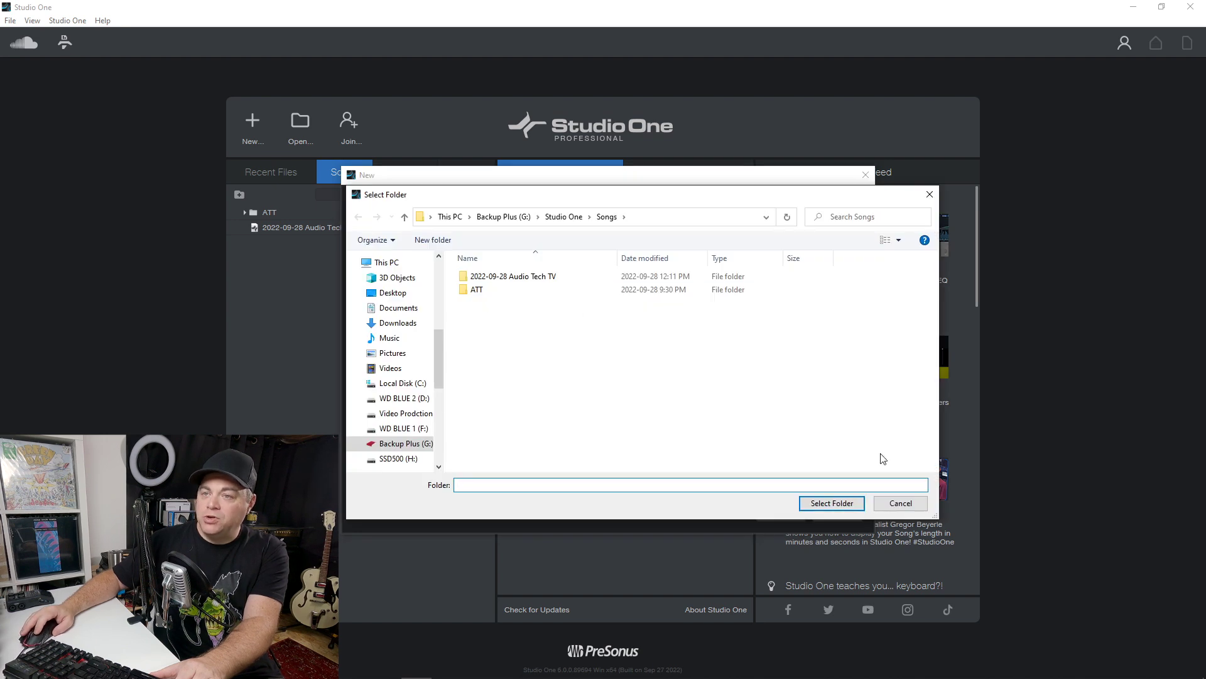
pyautogui.doubleClick(476, 290)
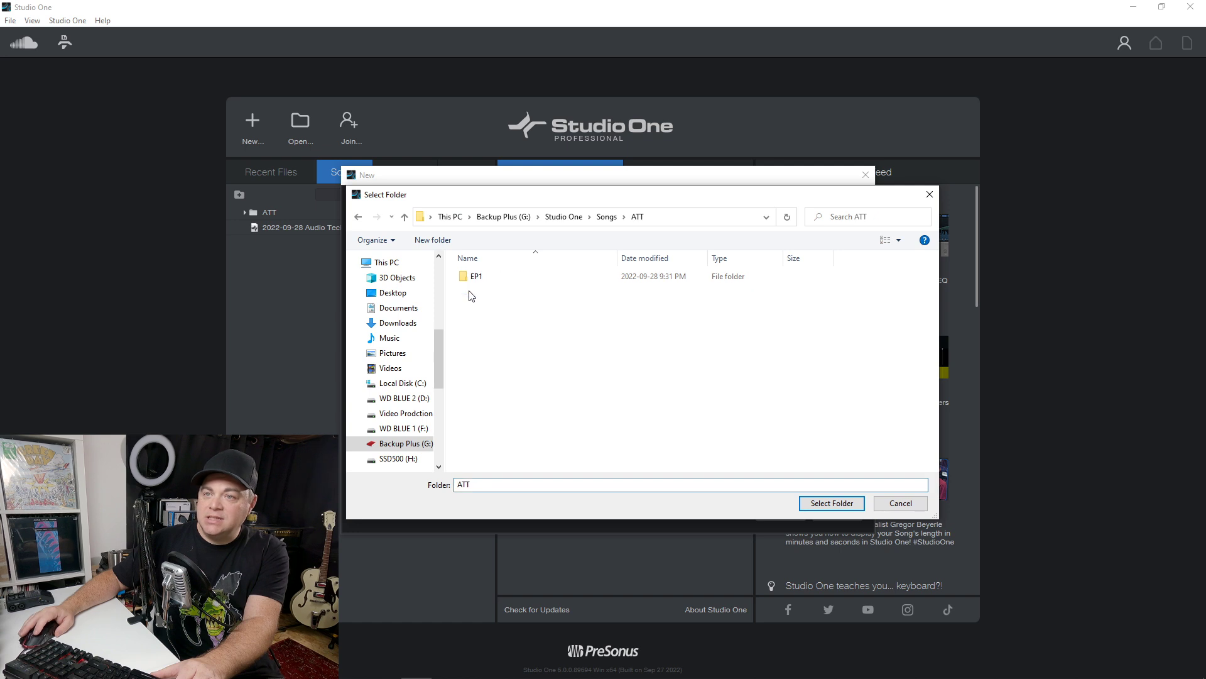
pyautogui.click(444, 242)
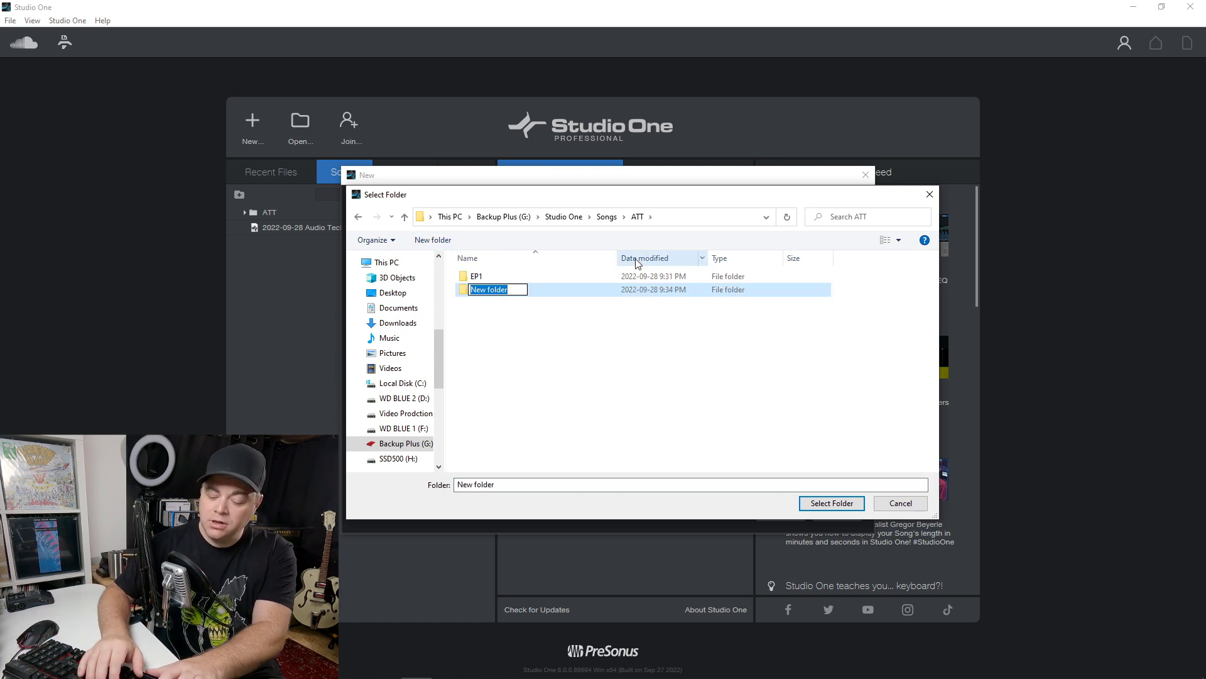
pyautogui.write('Tutorials')
pyautogui.press('Return')
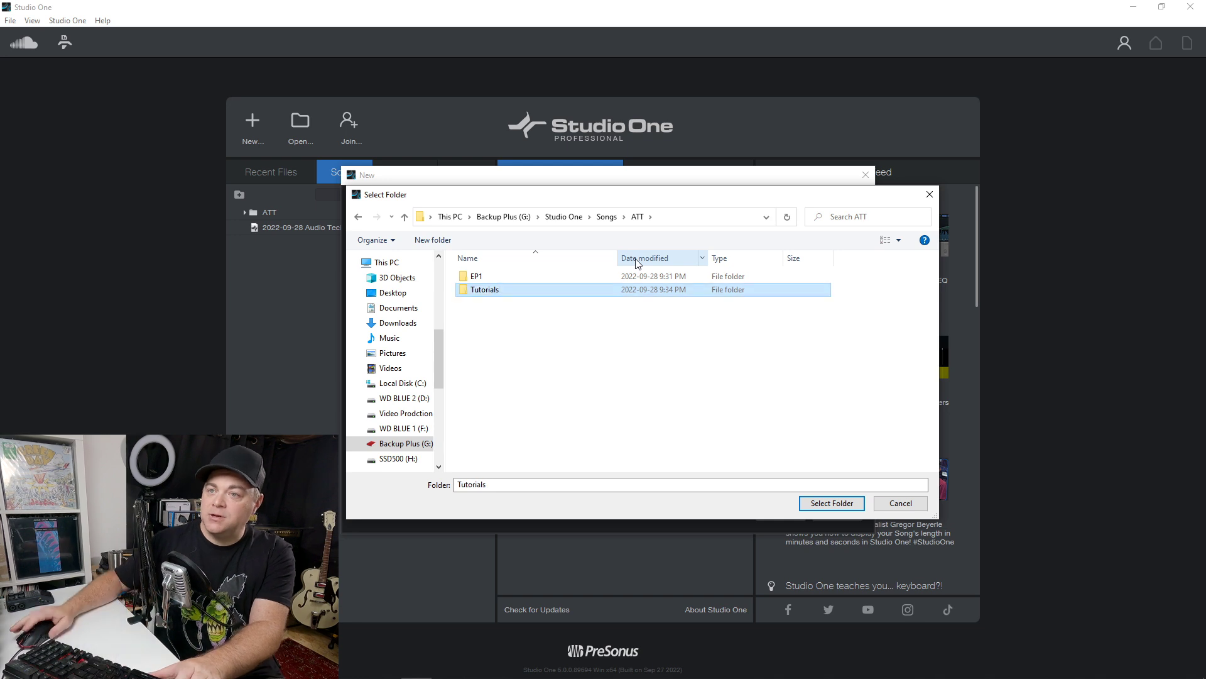
pyautogui.doubleClick(472, 291)
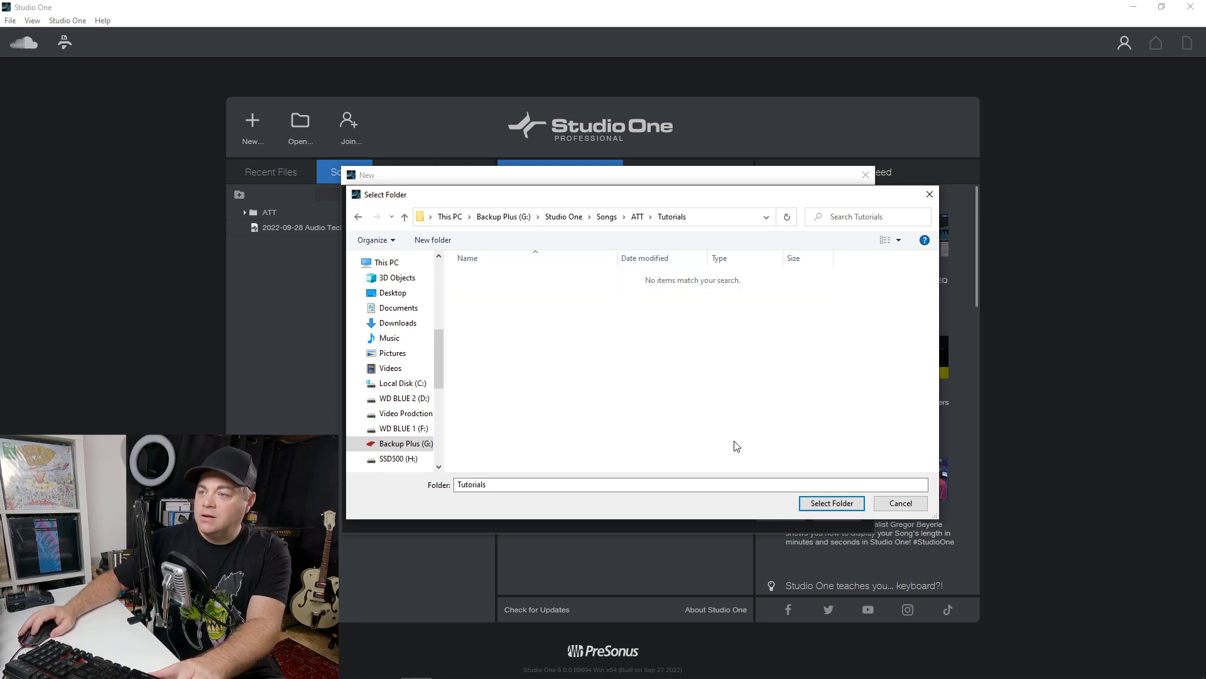
pyautogui.click(824, 502)
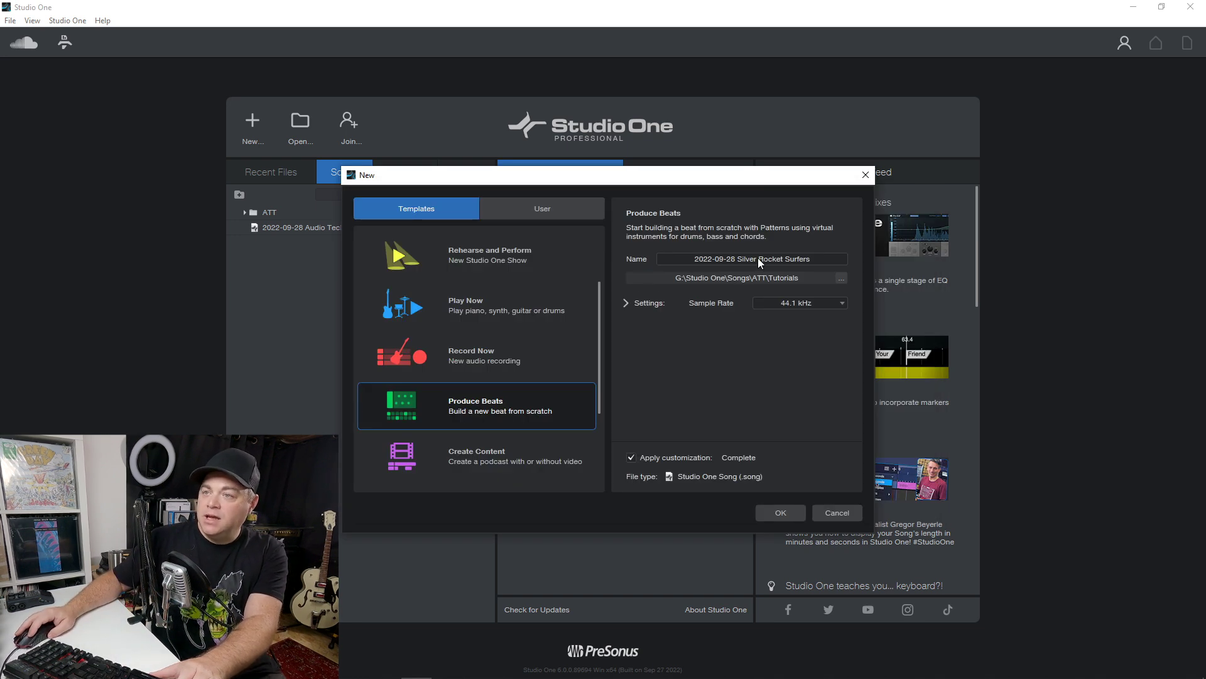
pyautogui.click(760, 260)
pyautogui.write('beats')
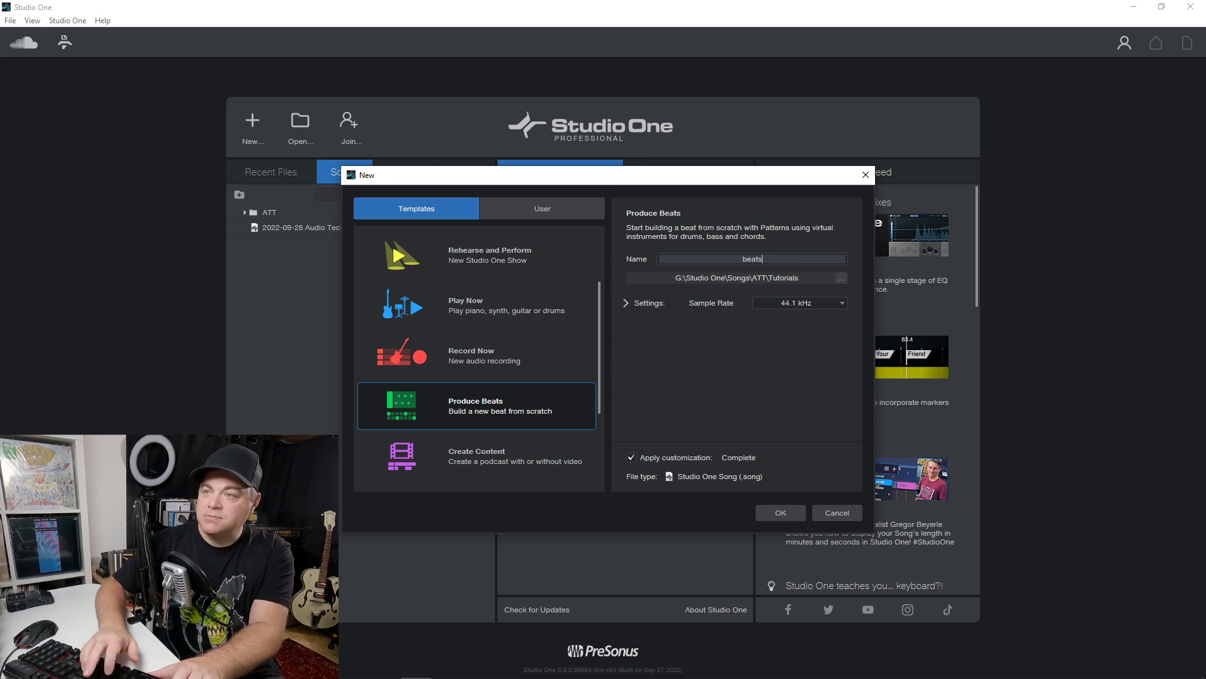
# Create the beats song, step through the intro tips, and close the tour.
pyautogui.click(797, 514)
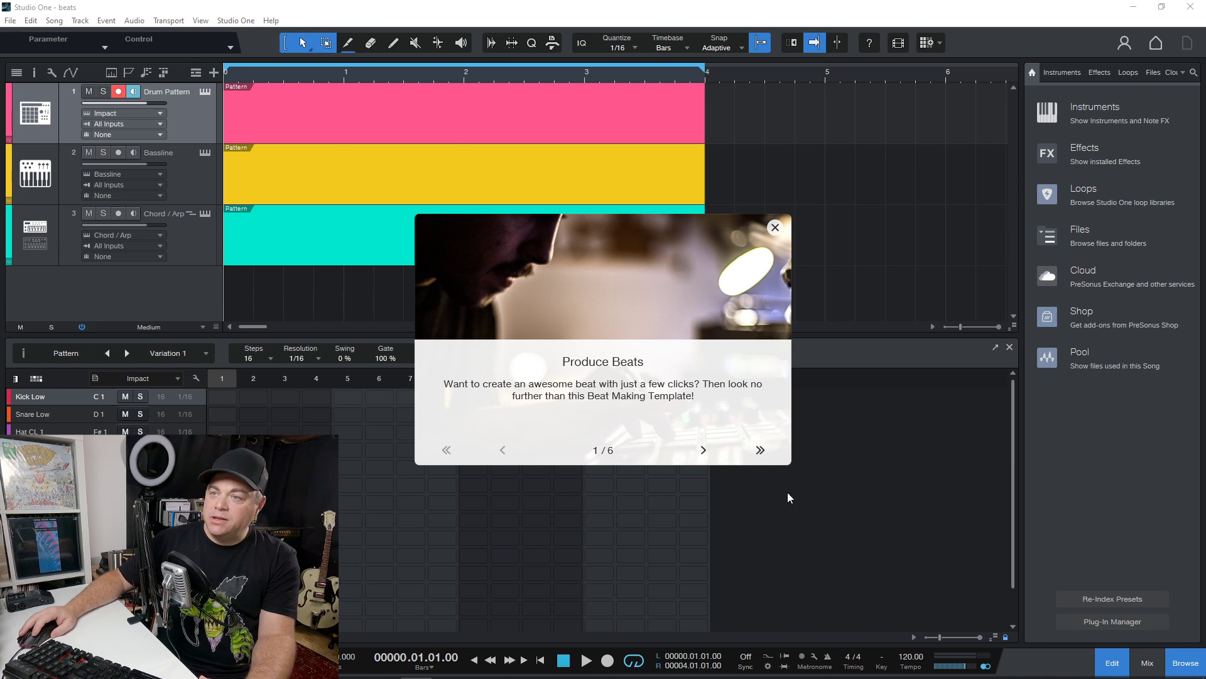
pyautogui.click(705, 449)
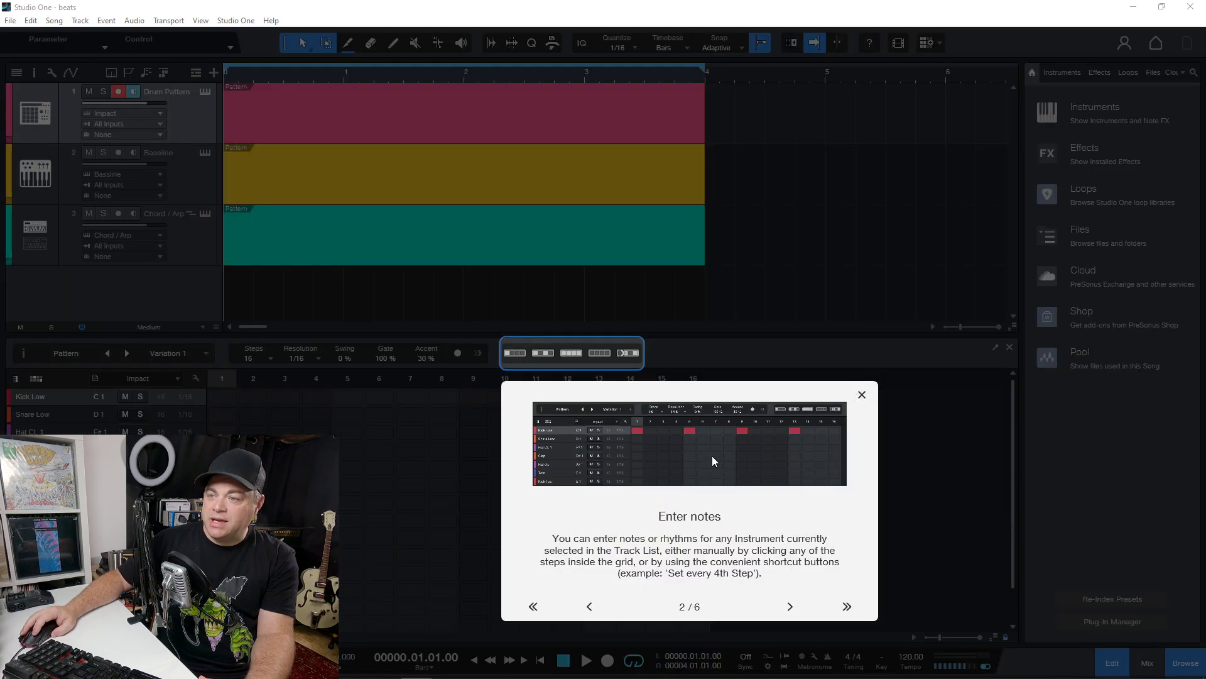
pyautogui.click(790, 606)
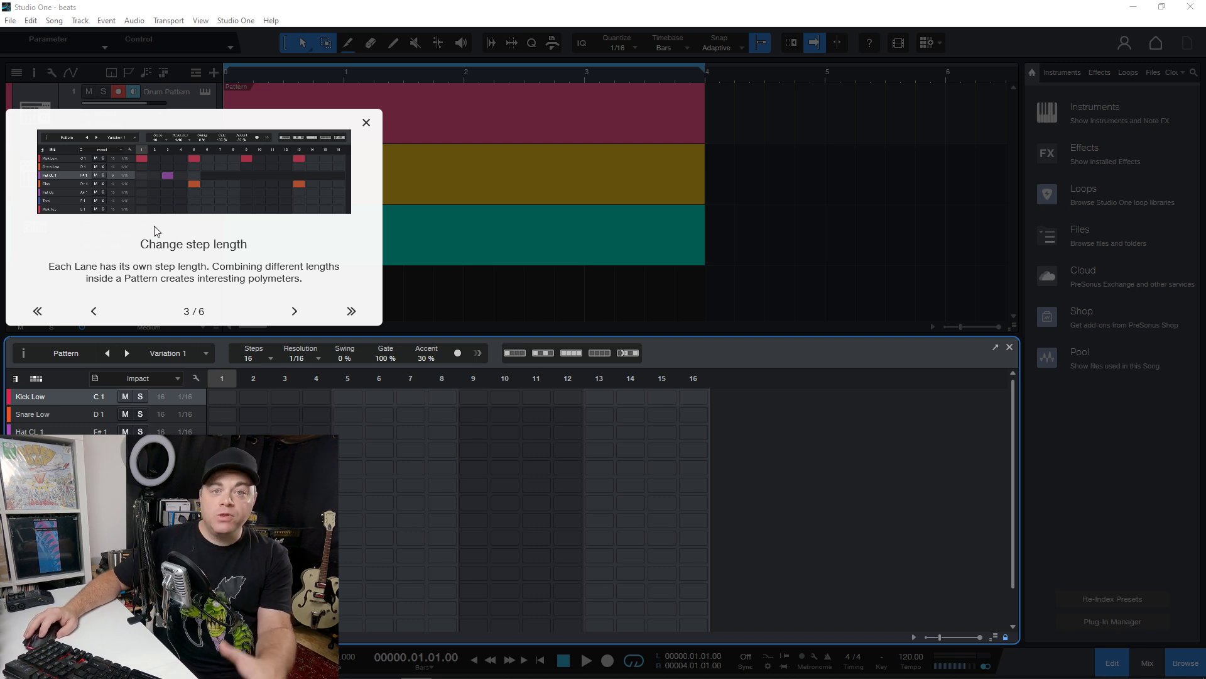
pyautogui.click(296, 309)
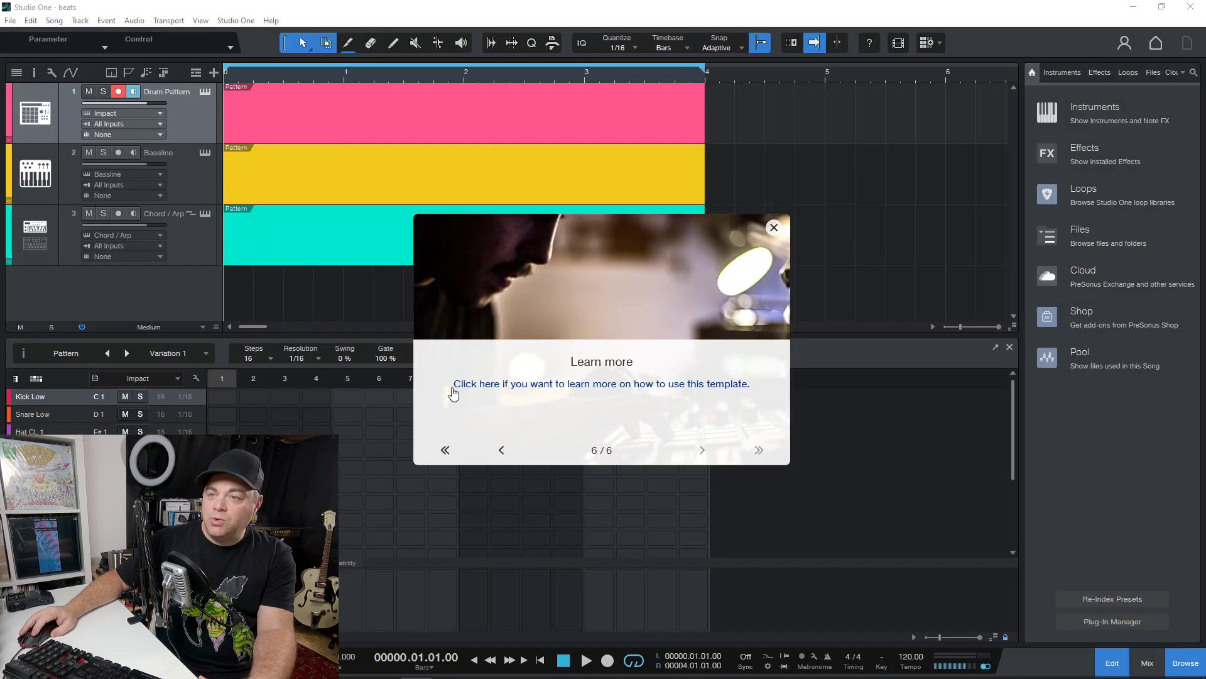
pyautogui.click(773, 228)
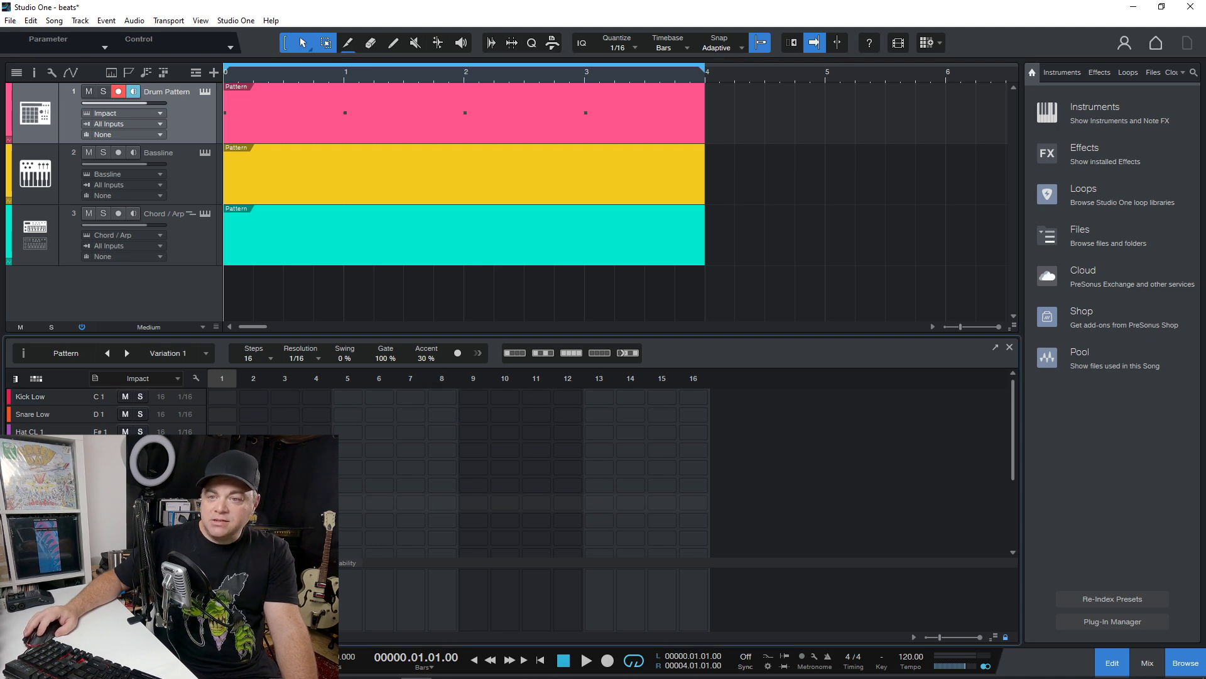
# Turn on steps 5, 9 and 13 in the seventh drum lane.
pyautogui.click(350, 503)
pyautogui.click(473, 503)
pyautogui.click(599, 503)
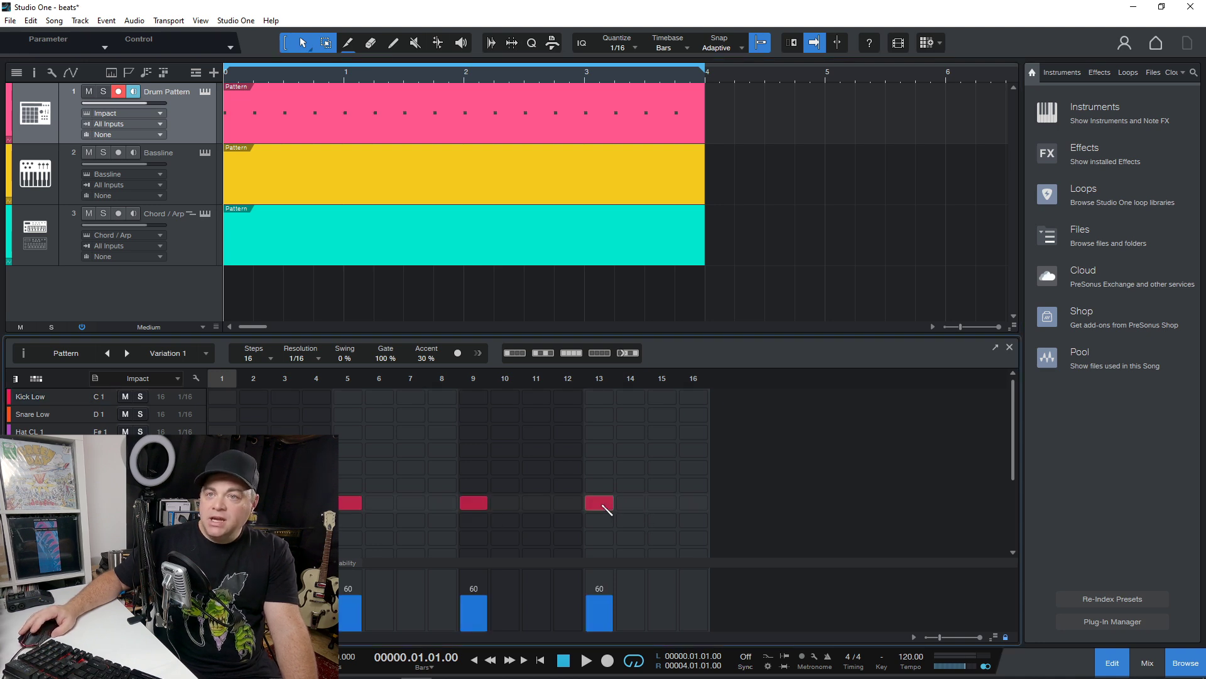
# Draw a long low note and a higher second note in the Bassline pattern, then select Chord / Arp.
pyautogui.click(182, 177)
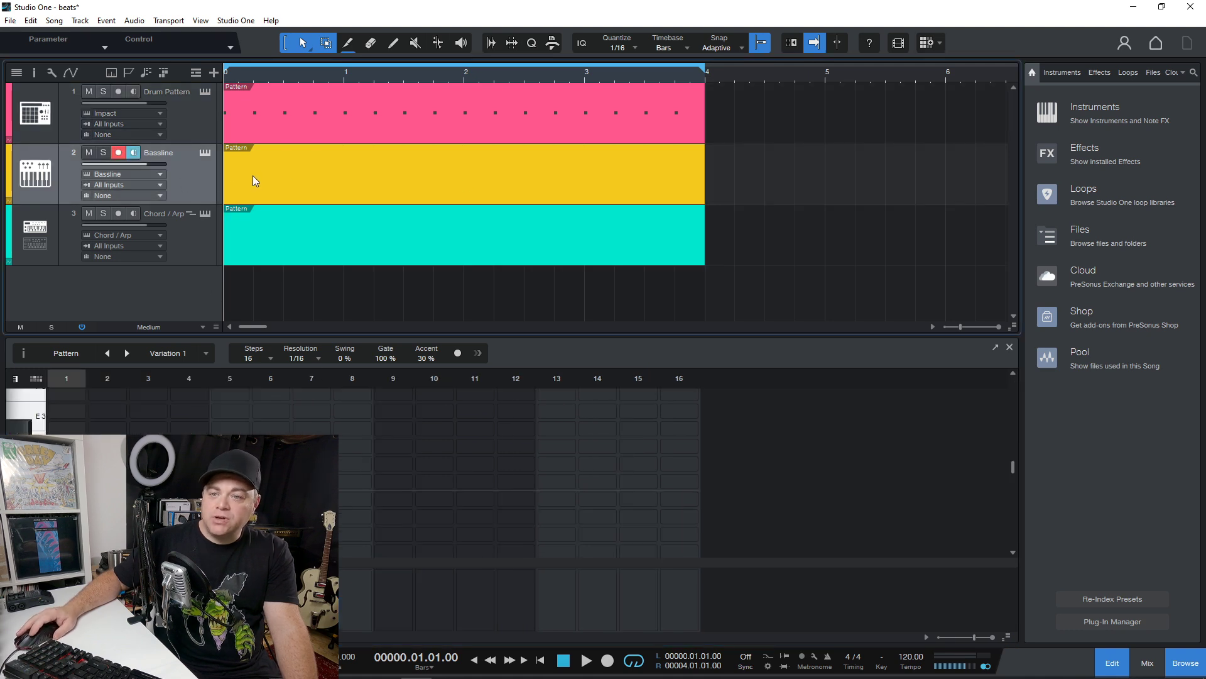
pyautogui.moveTo(67, 463); pyautogui.dragTo(402, 463)
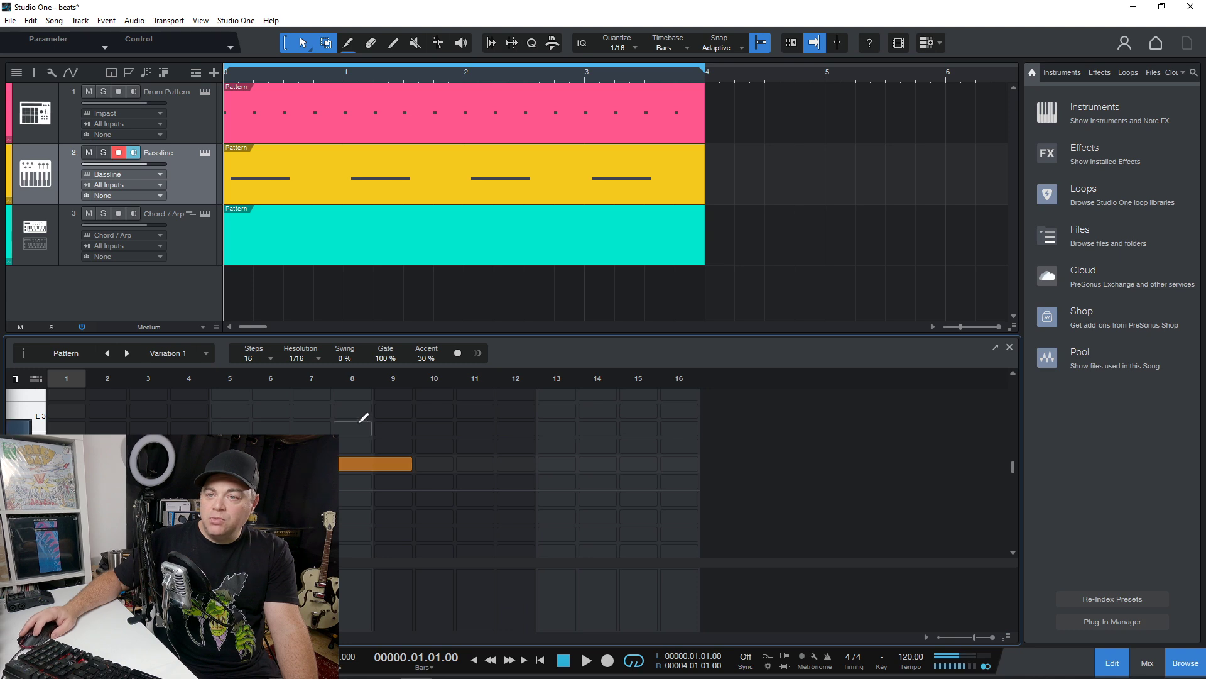
pyautogui.moveTo(358, 427); pyautogui.dragTo(559, 428)
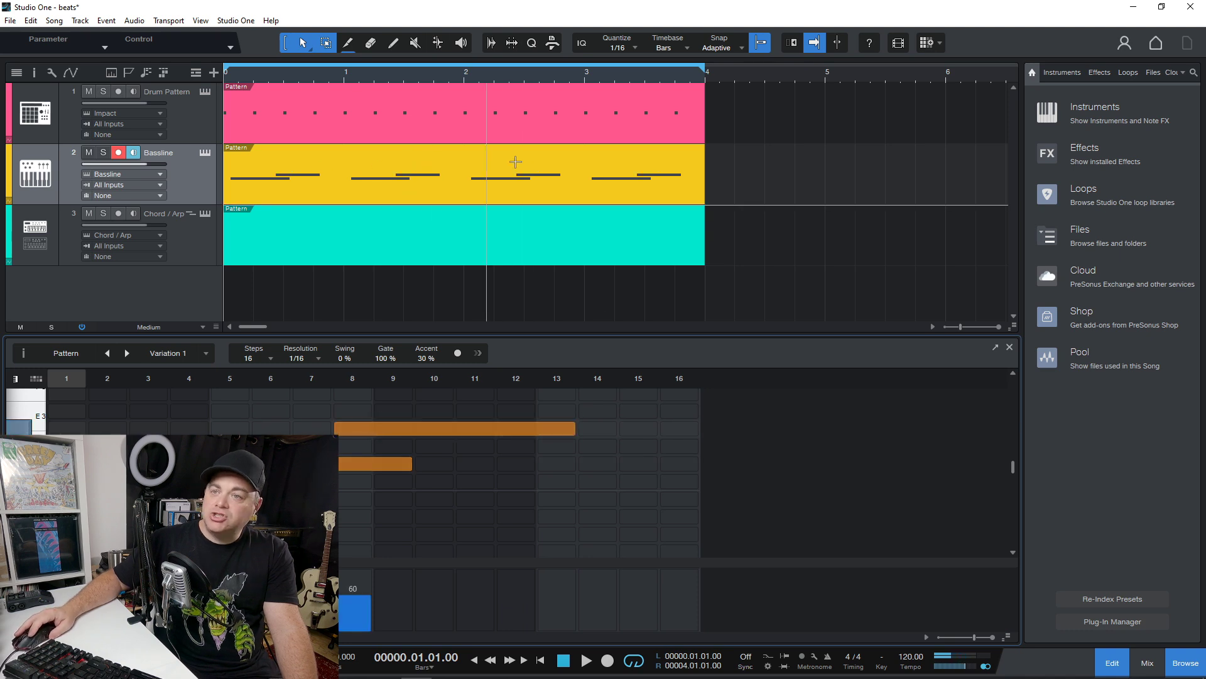
pyautogui.click(205, 235)
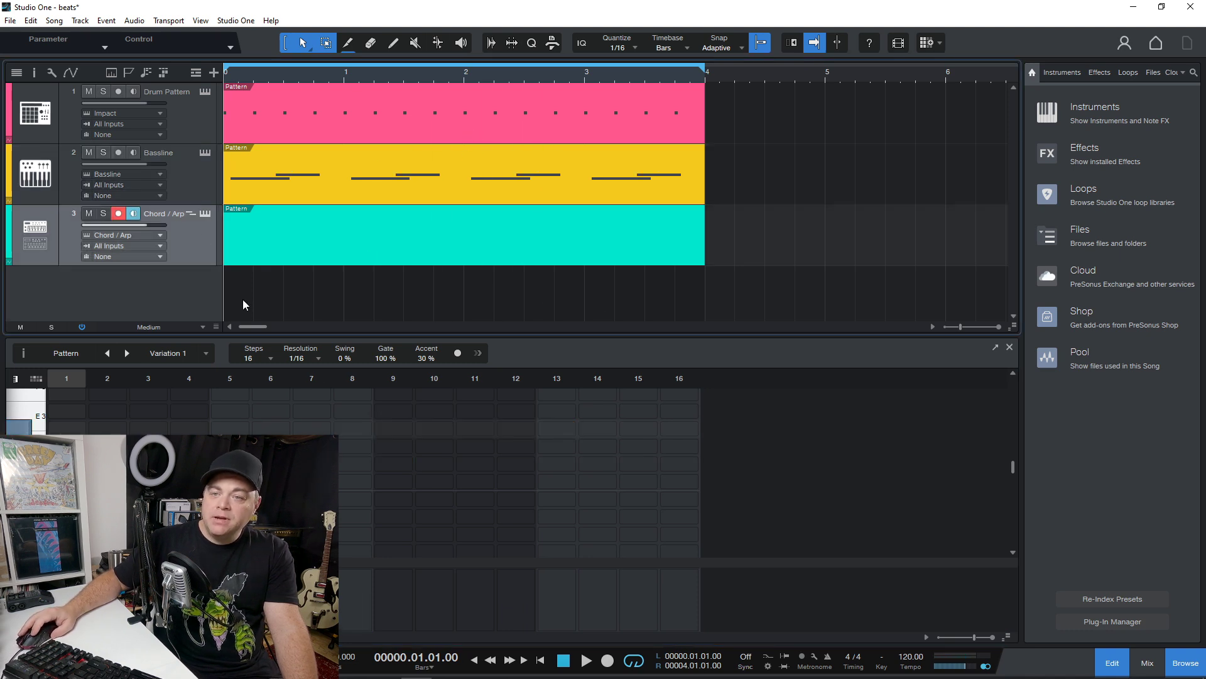
pyautogui.click(396, 481)
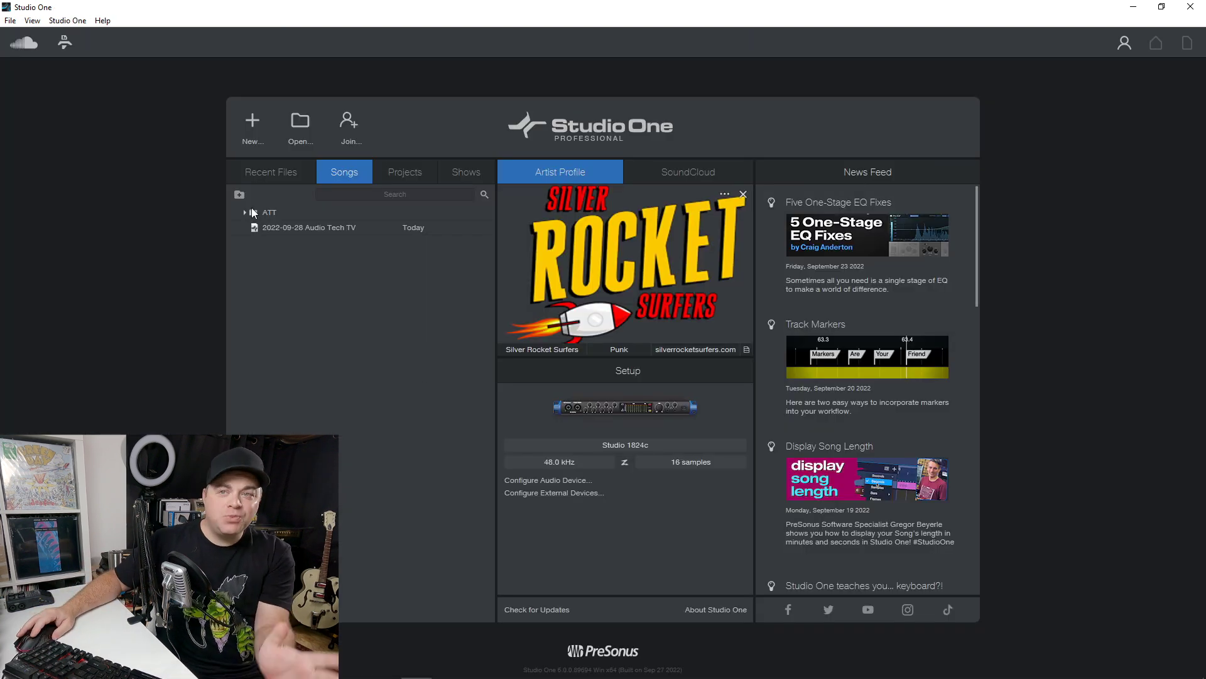
pyautogui.click(349, 139)
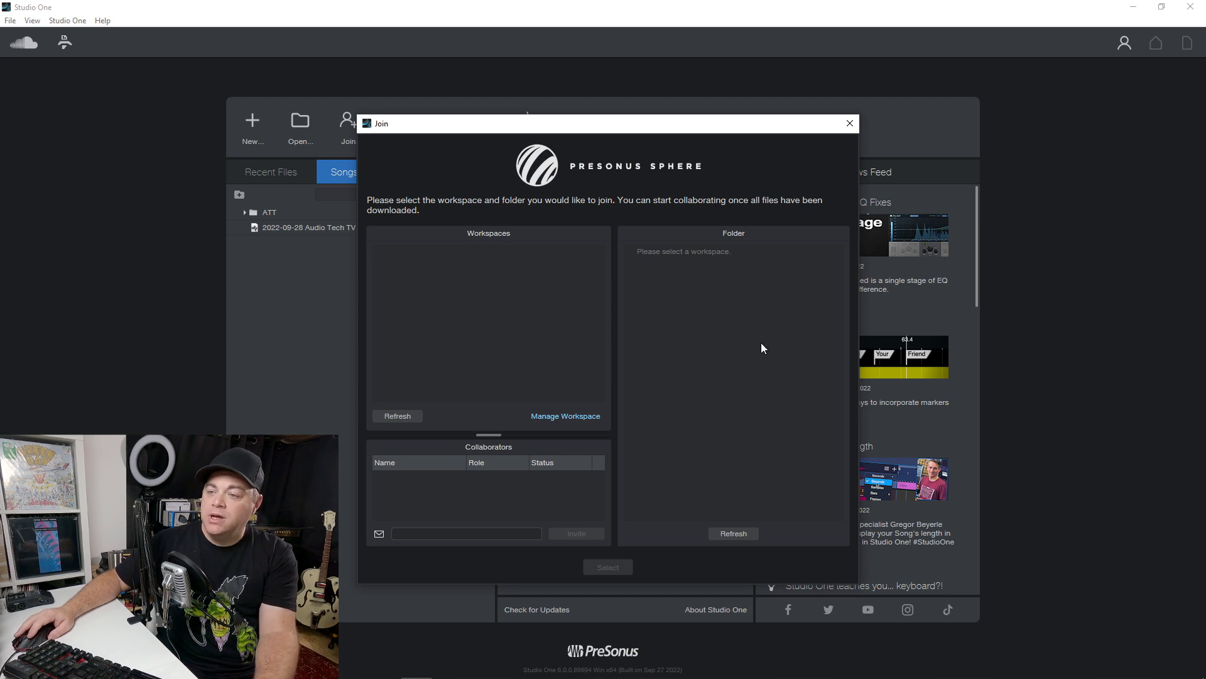
pyautogui.click(850, 123)
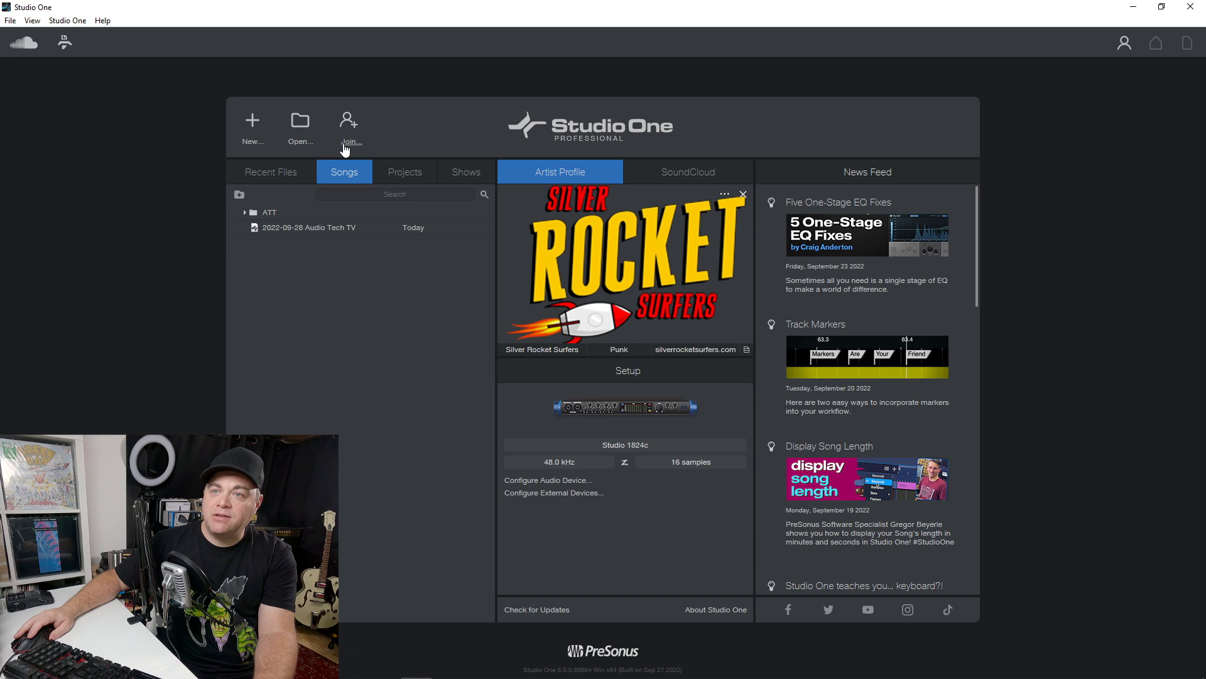
pyautogui.click(252, 123)
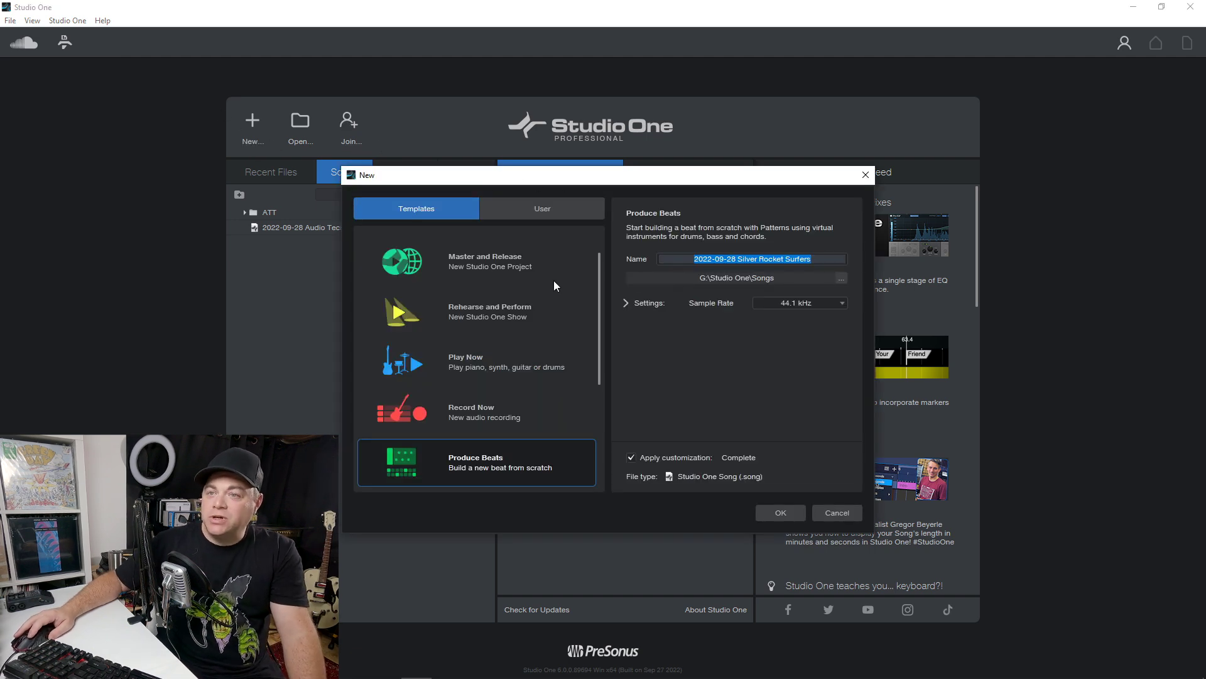
# Pick the Record and Mix template, name the song tutorial1, and create it.
pyautogui.scroll(1, 461, 264)
pyautogui.click(460, 259)
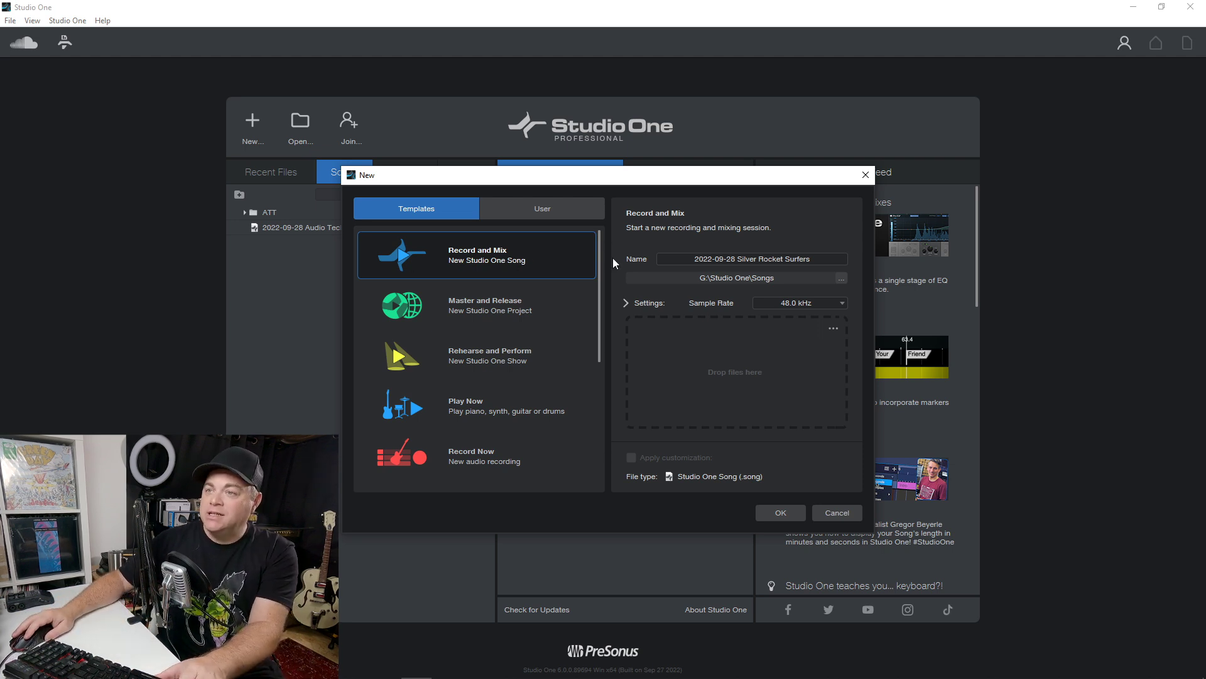
pyautogui.click(815, 258)
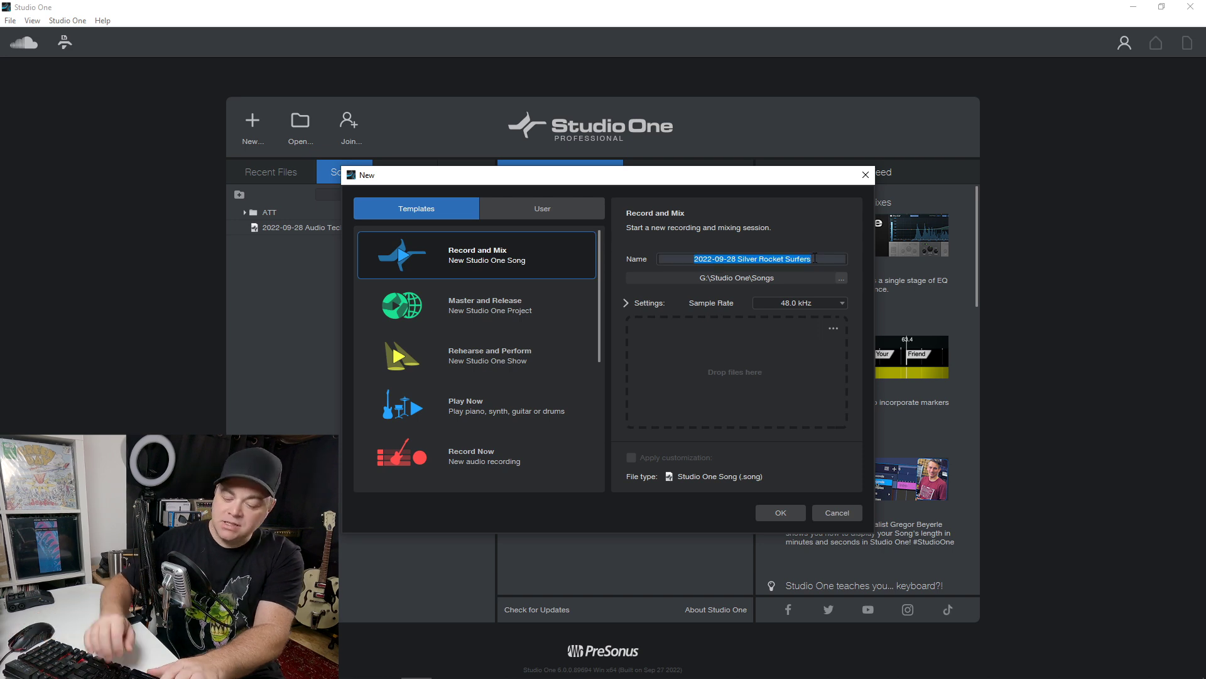
pyautogui.write('tuto')
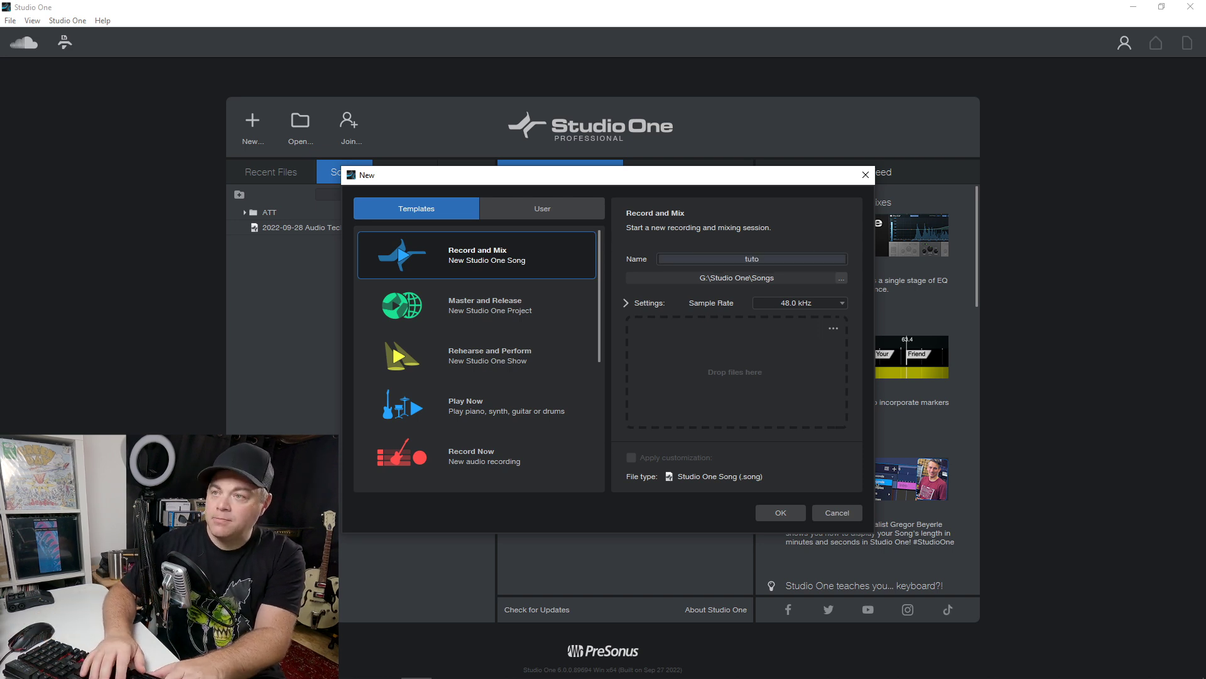
pyautogui.write('rial1')
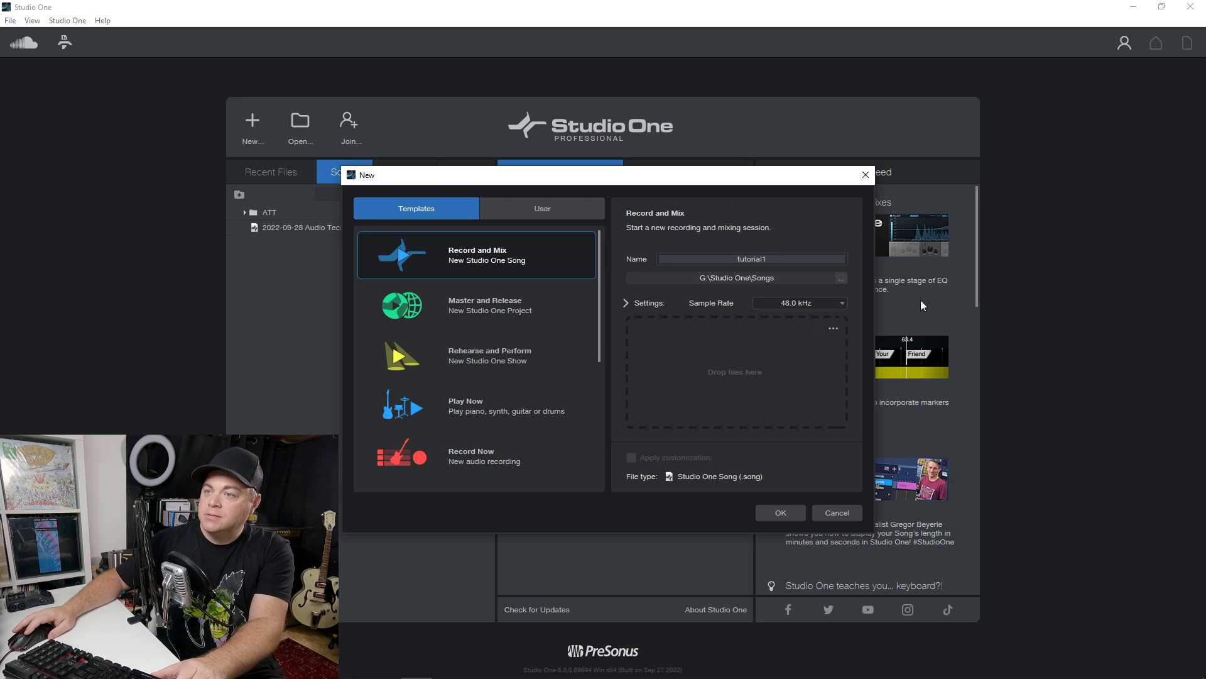
pyautogui.click(781, 513)
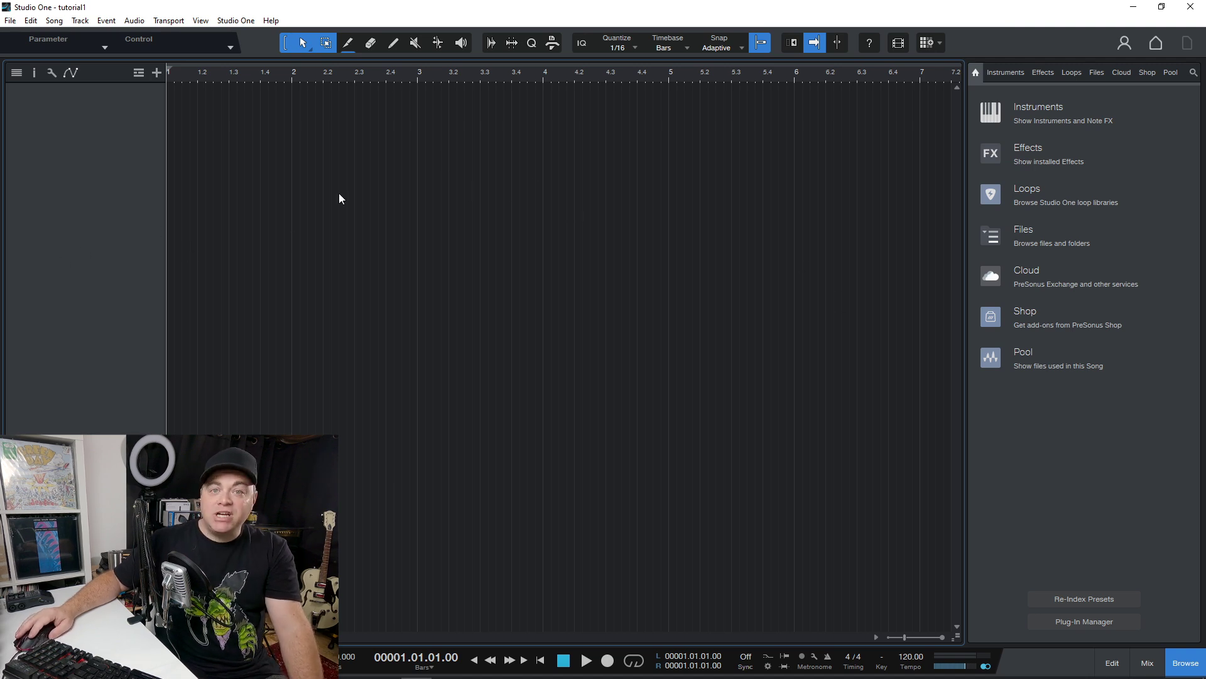
# Close the Browser panel so the empty tutorial1 arrangement spans the whole window.
pyautogui.click(1186, 664)
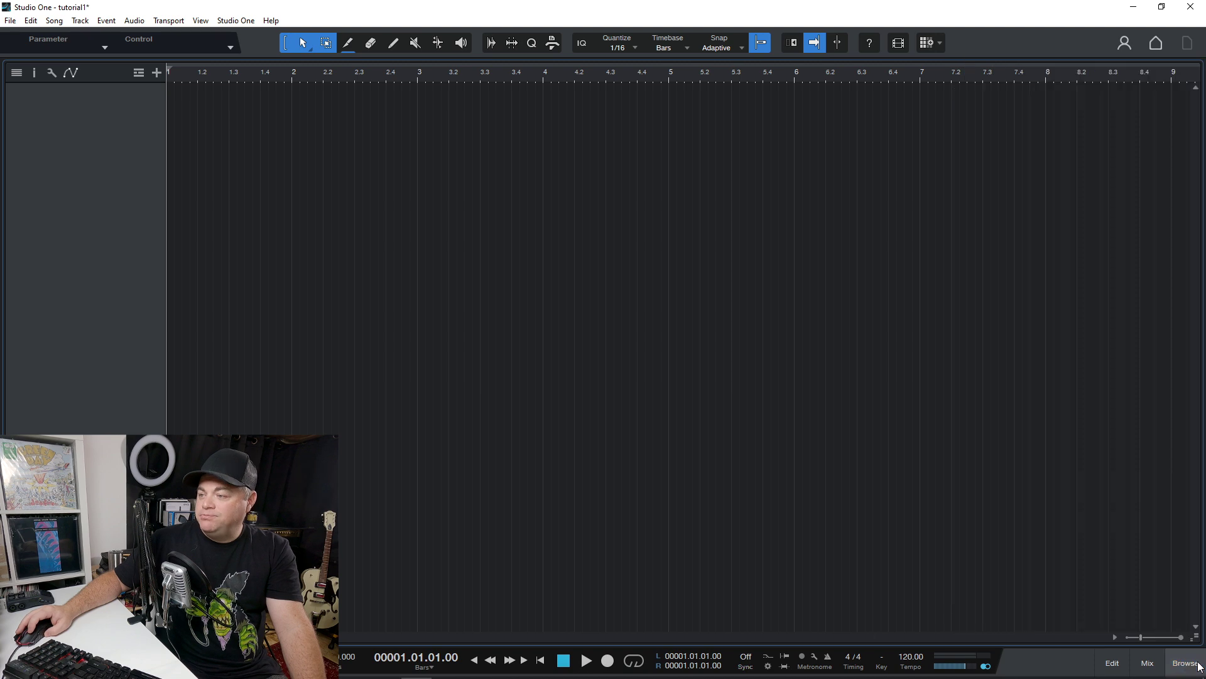
pyautogui.click(1186, 664)
pyautogui.click(1186, 664)
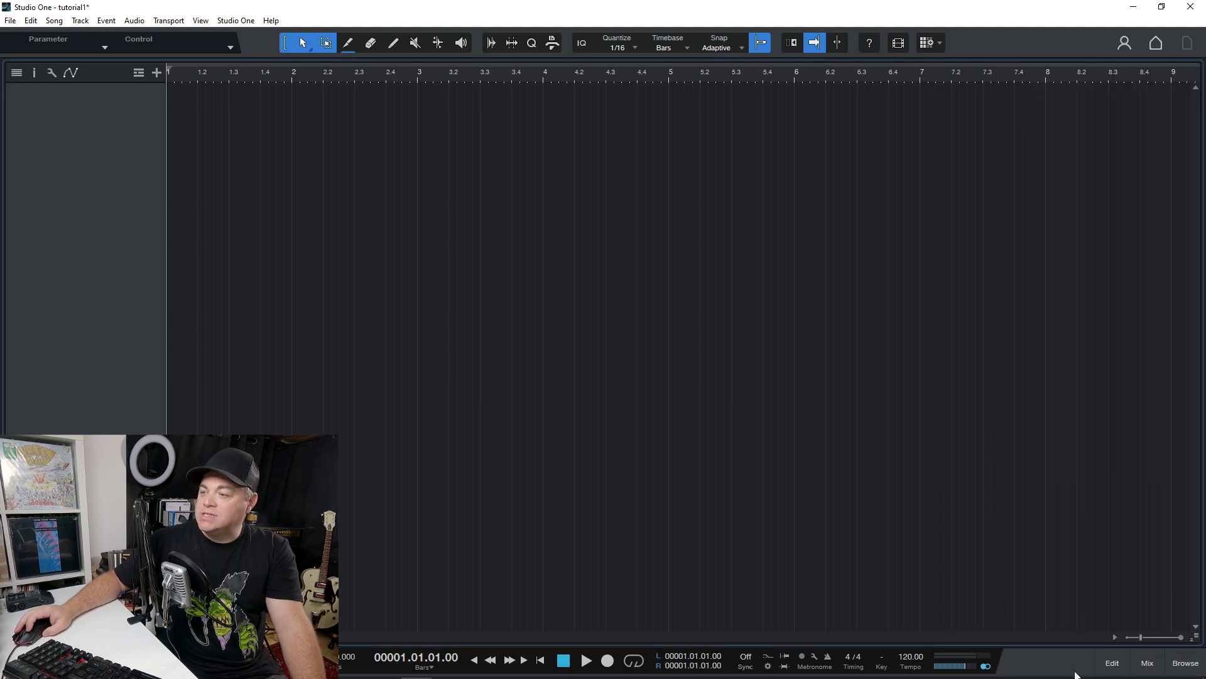
# In View > Customization, try the Basic preset, then apply the Minimal preset.
pyautogui.click(201, 22)
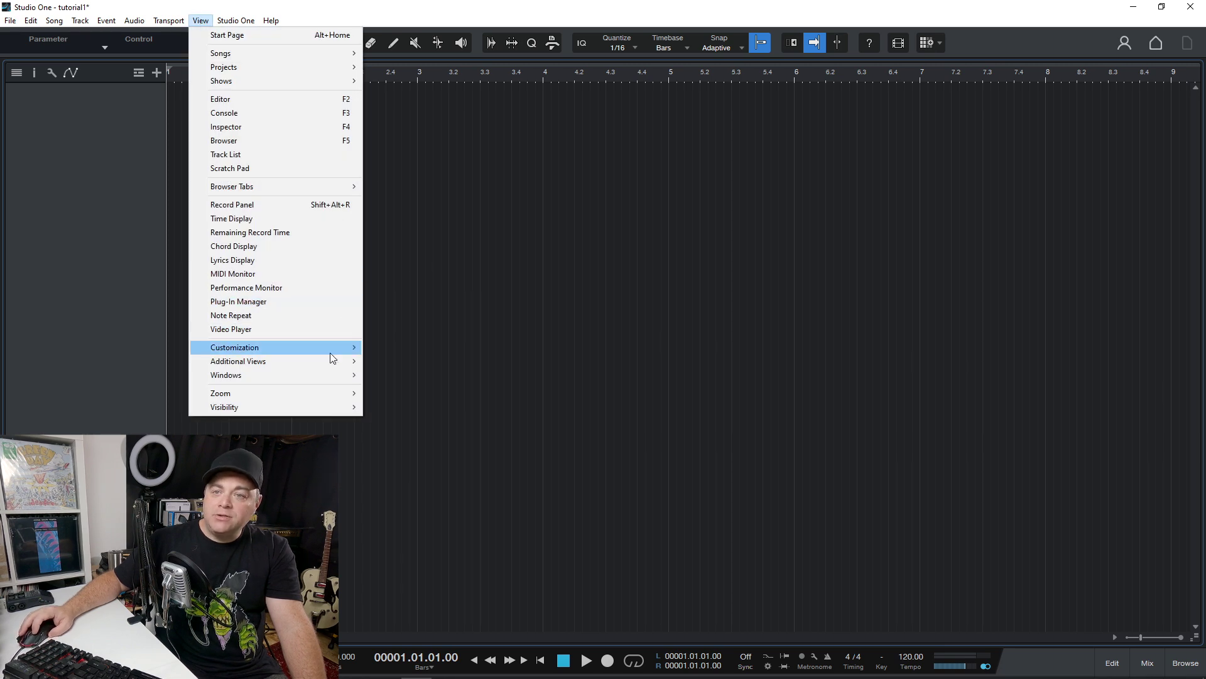
pyautogui.moveTo(330, 348)
pyautogui.click(400, 348)
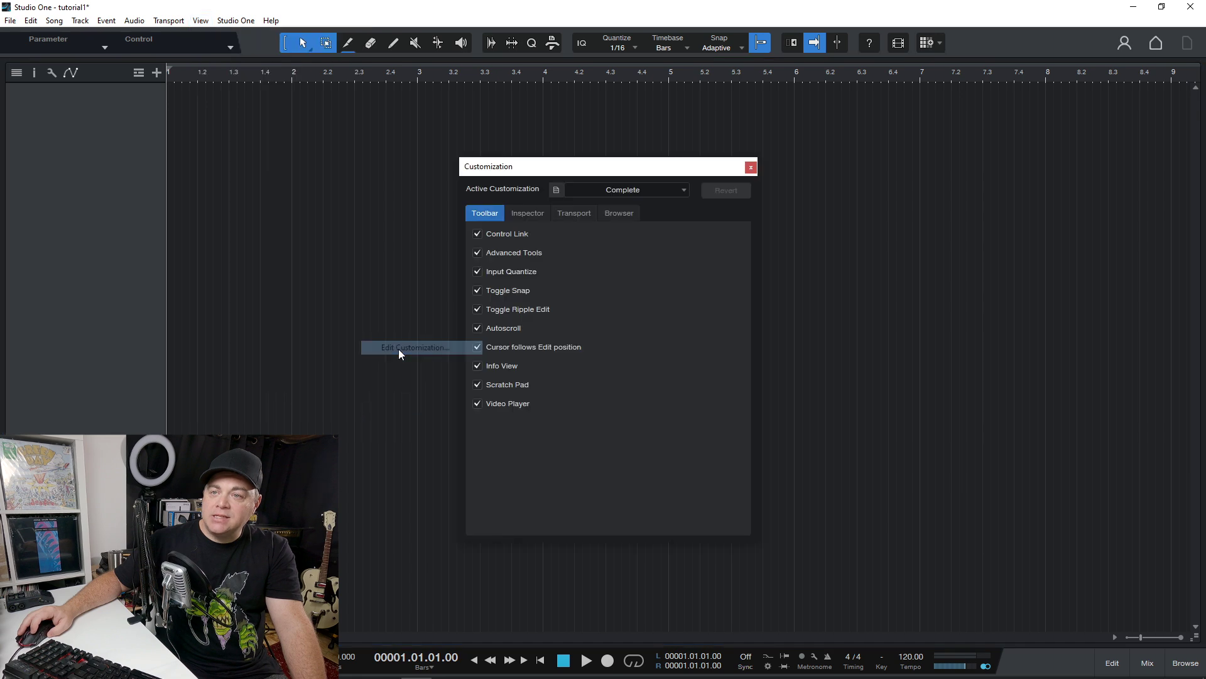
pyautogui.click(650, 193)
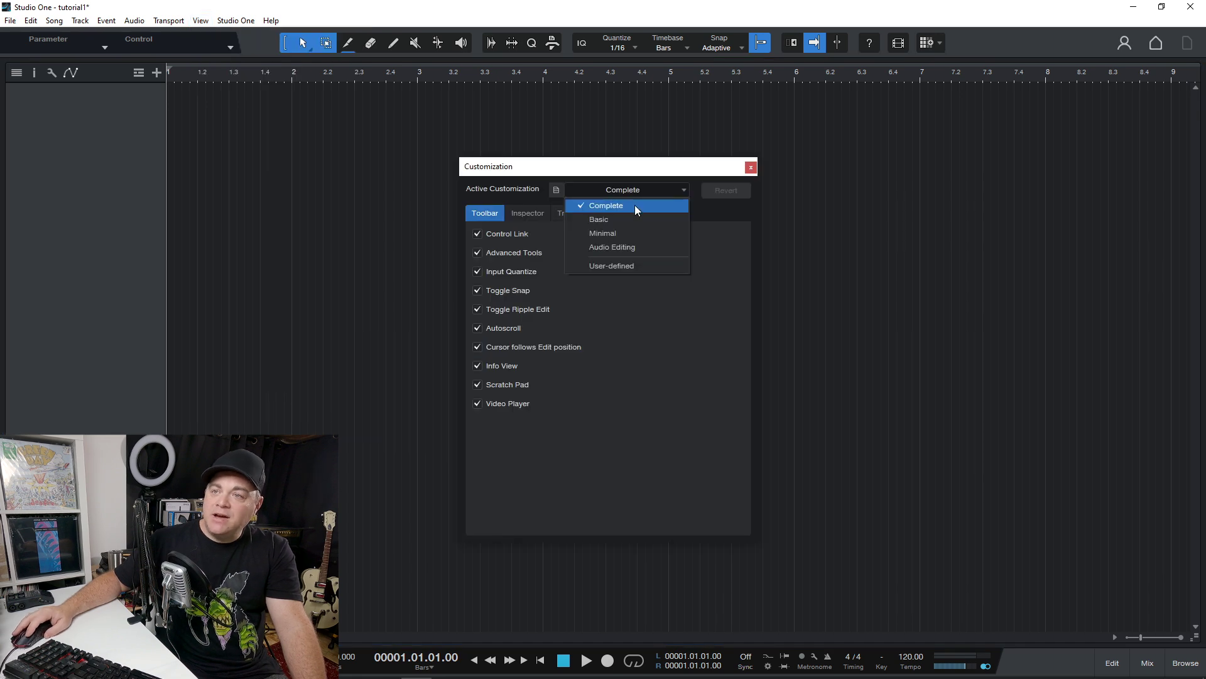
pyautogui.click(632, 217)
pyautogui.click(639, 199)
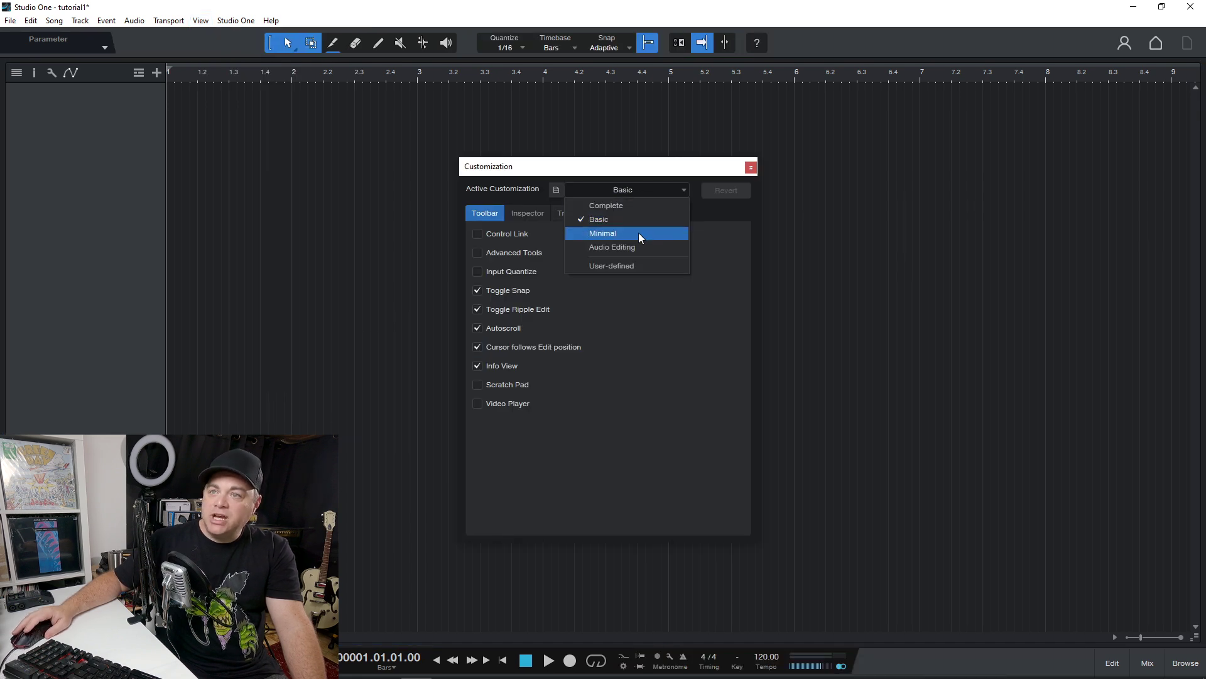
pyautogui.click(638, 234)
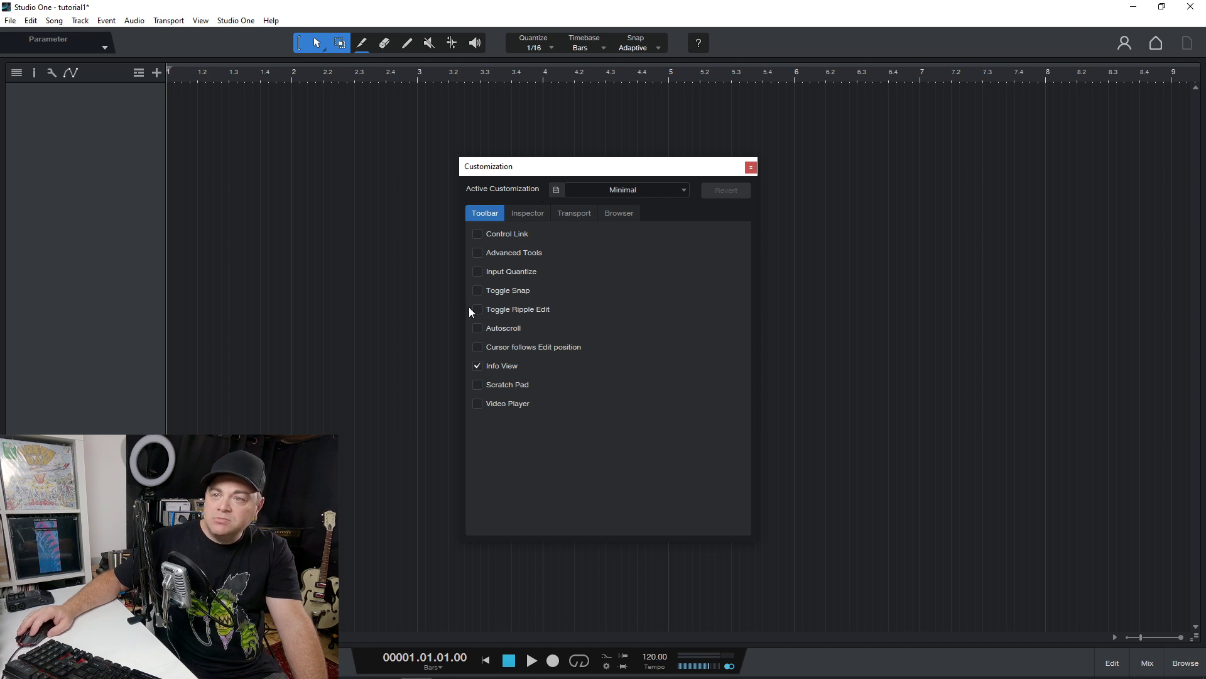
# Toggle Snap and Metronome on and off, leaving both out of the Minimal layout.
pyautogui.click(478, 292)
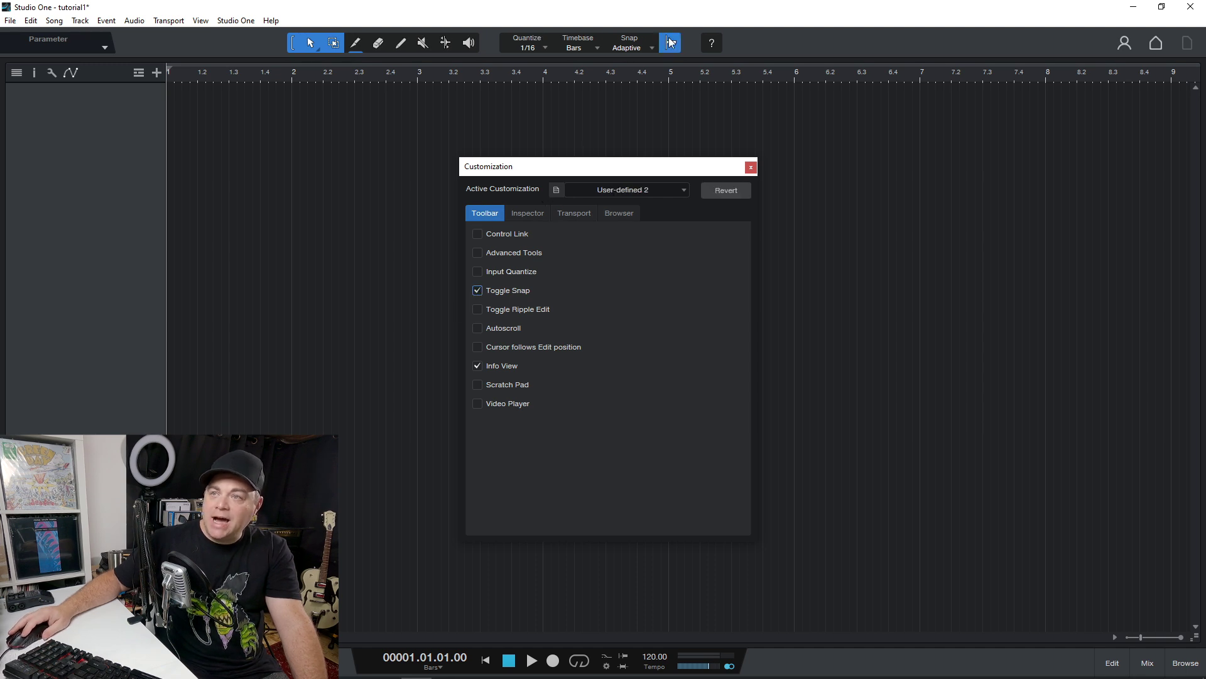
pyautogui.click(479, 292)
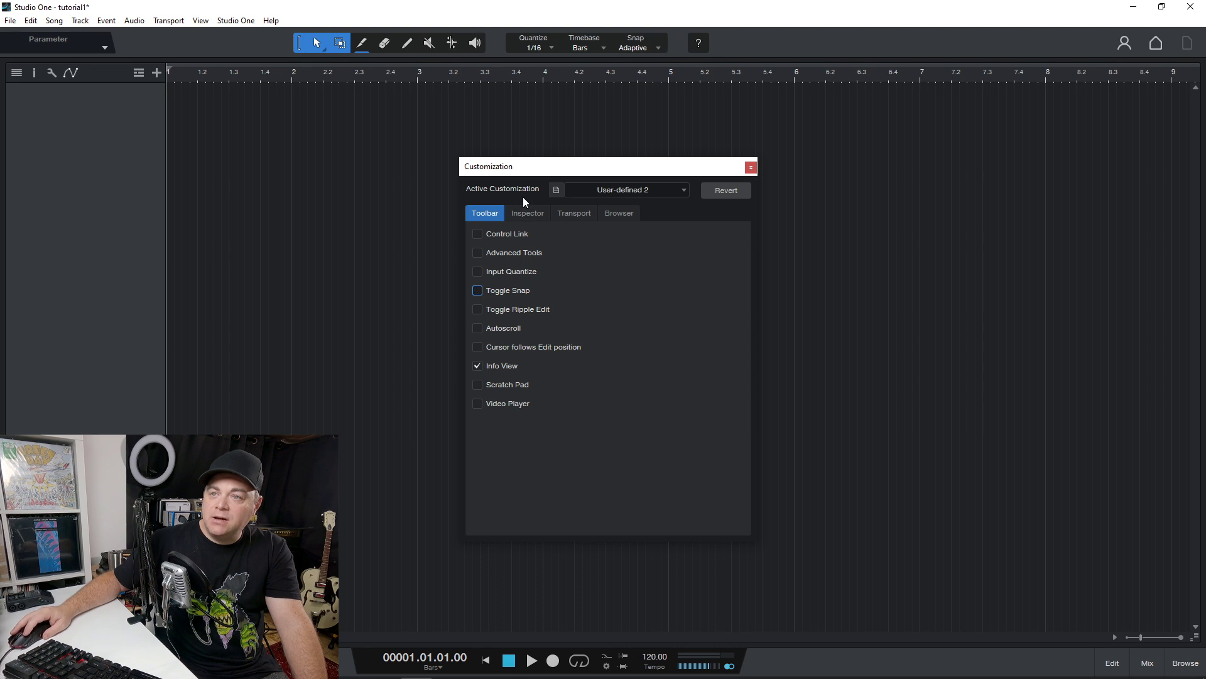
pyautogui.click(526, 214)
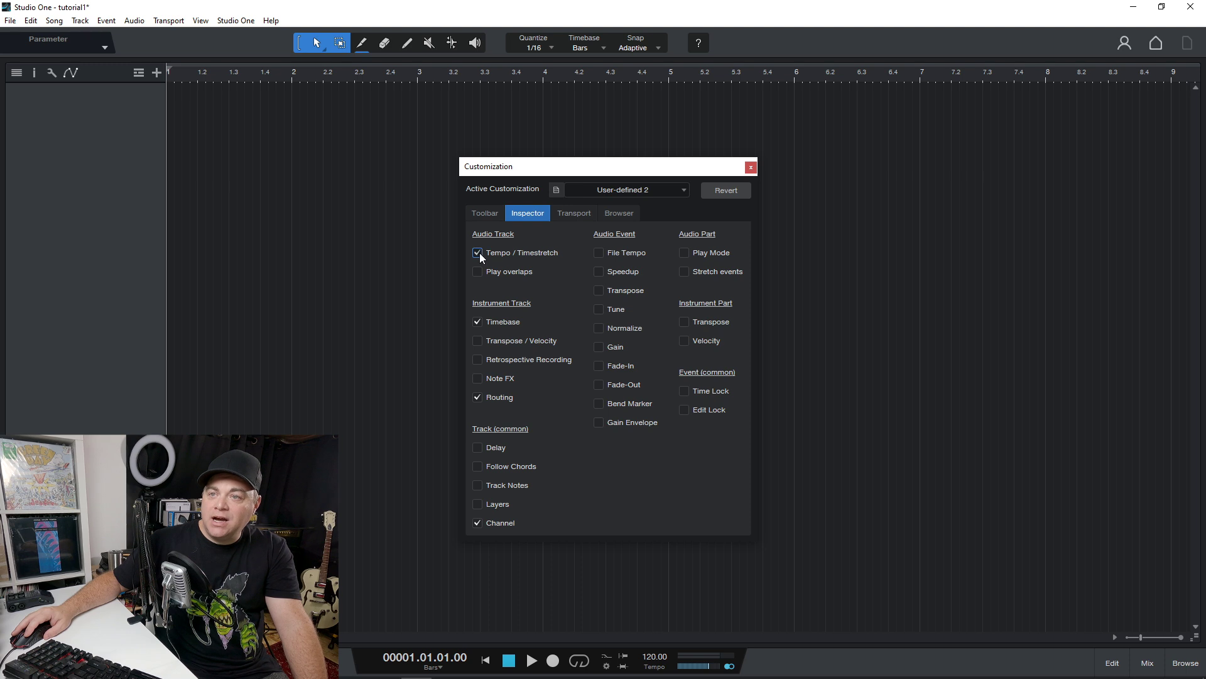
pyautogui.click(572, 212)
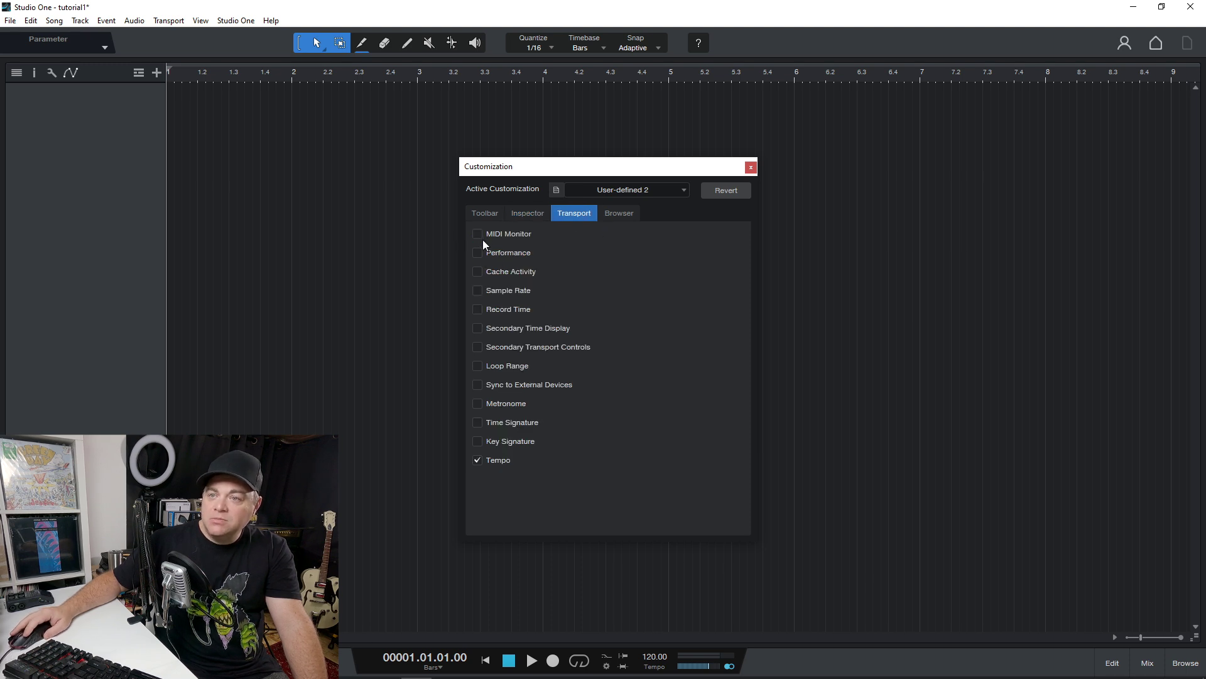
pyautogui.click(484, 405)
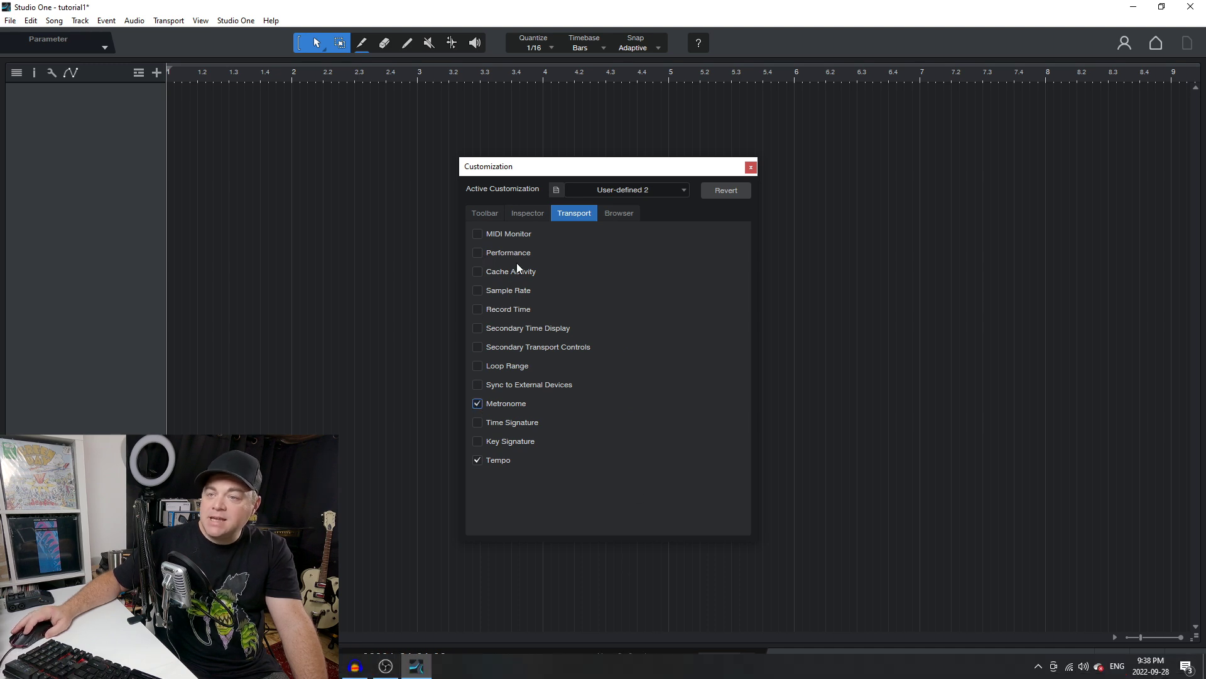
pyautogui.click(479, 404)
# Add an Instruments tab to the browser customization, check it in the open browser, and close the dialog.
pyautogui.click(619, 213)
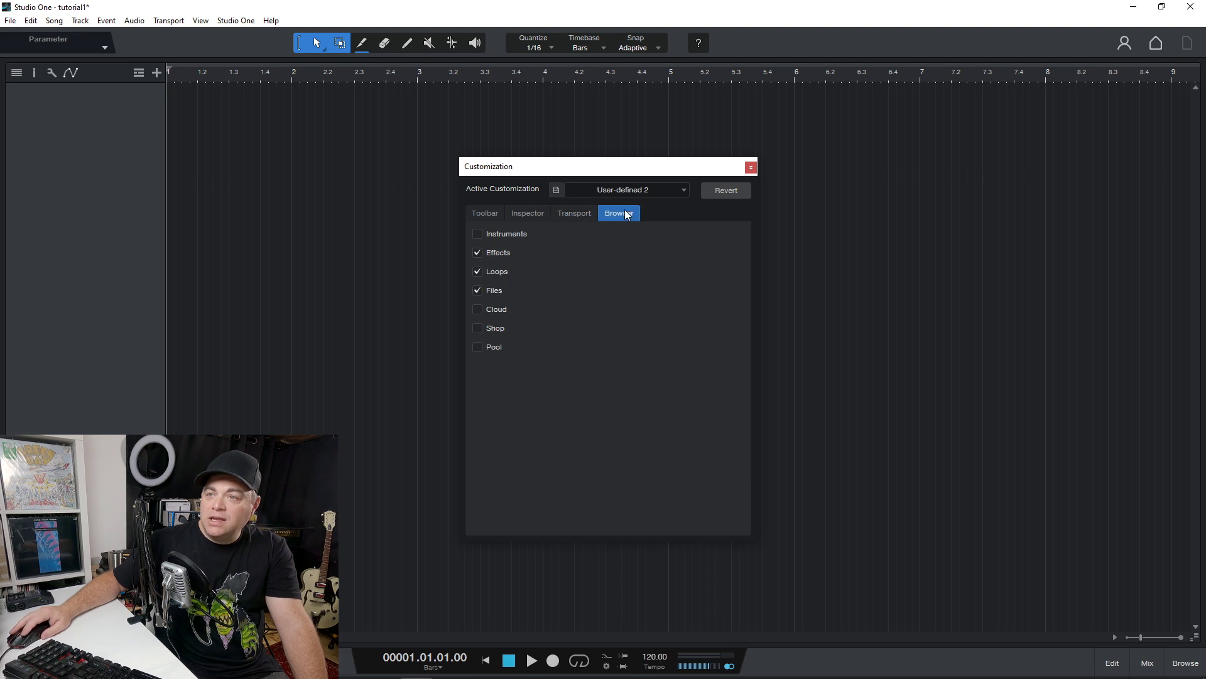
pyautogui.click(479, 234)
pyautogui.click(1185, 663)
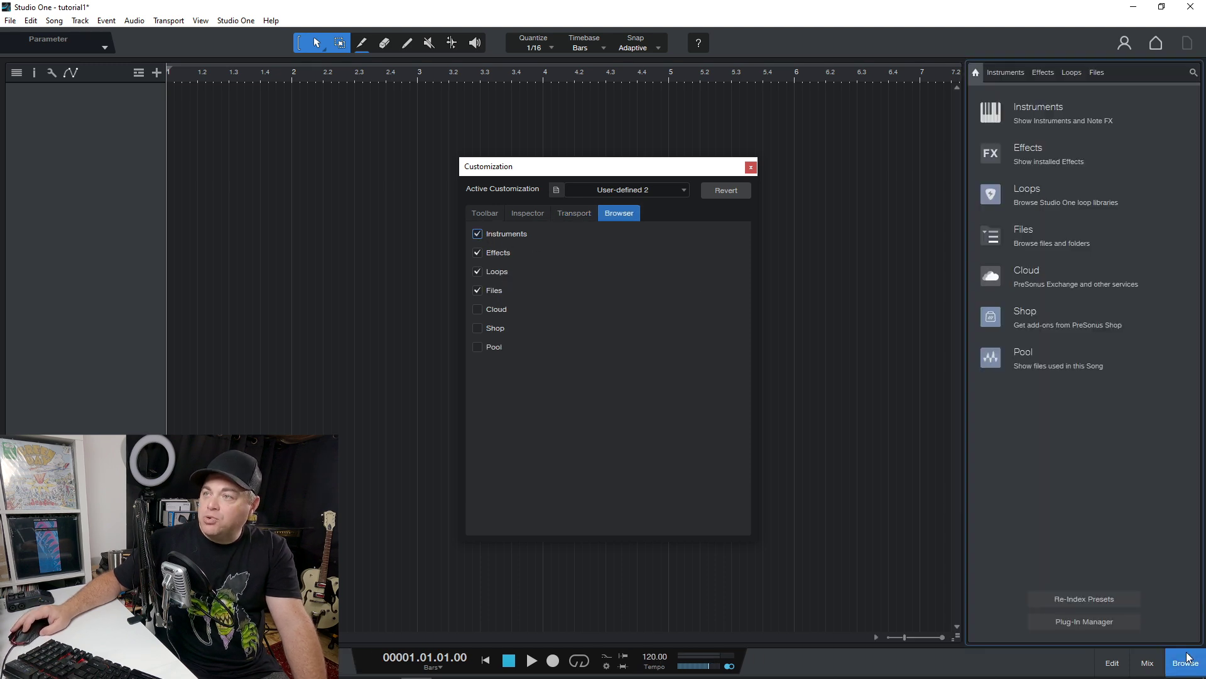
pyautogui.click(477, 235)
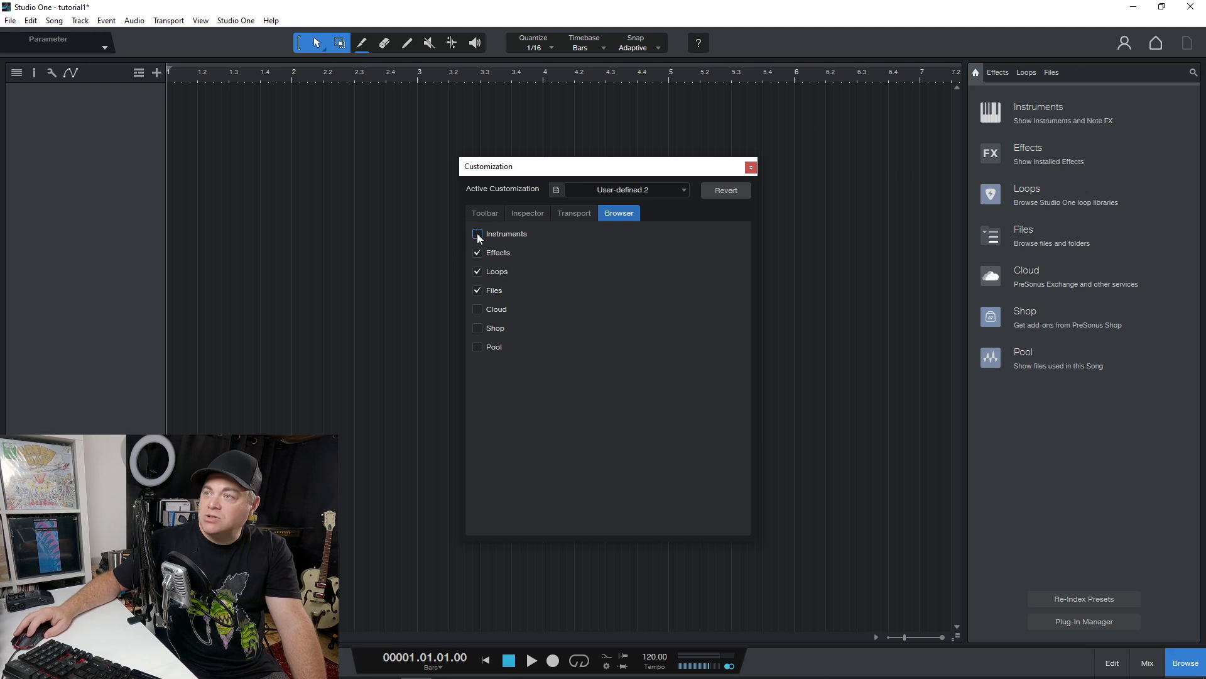
pyautogui.click(478, 234)
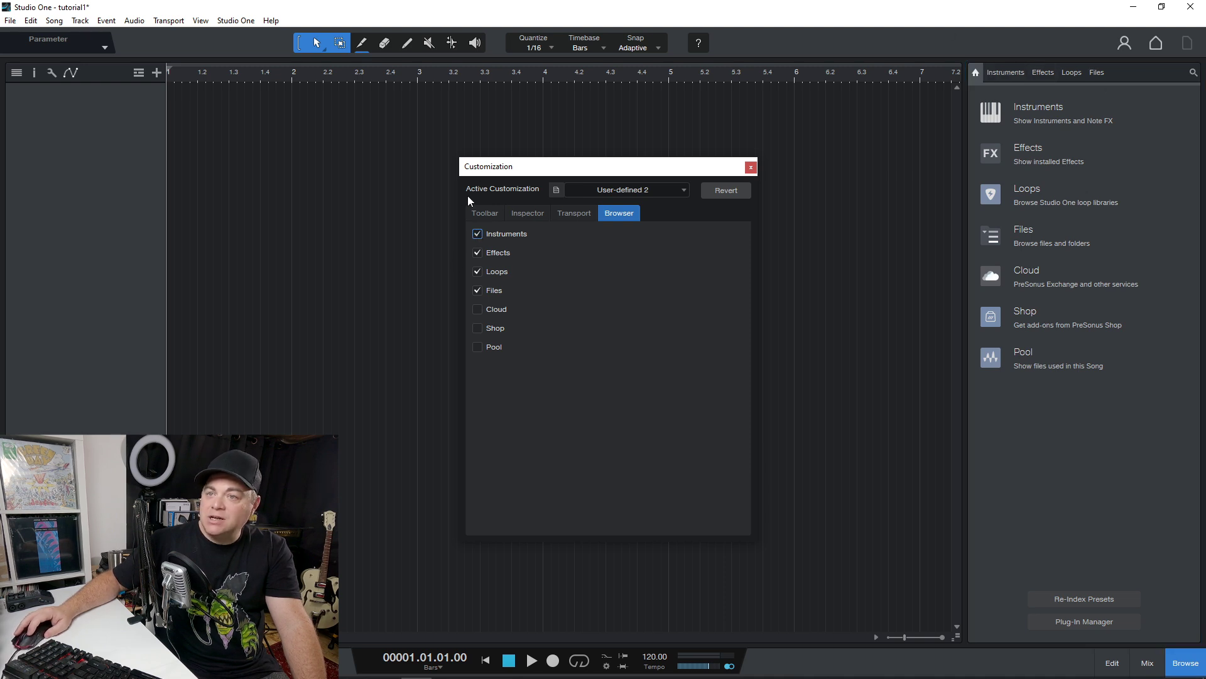
pyautogui.click(477, 234)
pyautogui.click(478, 234)
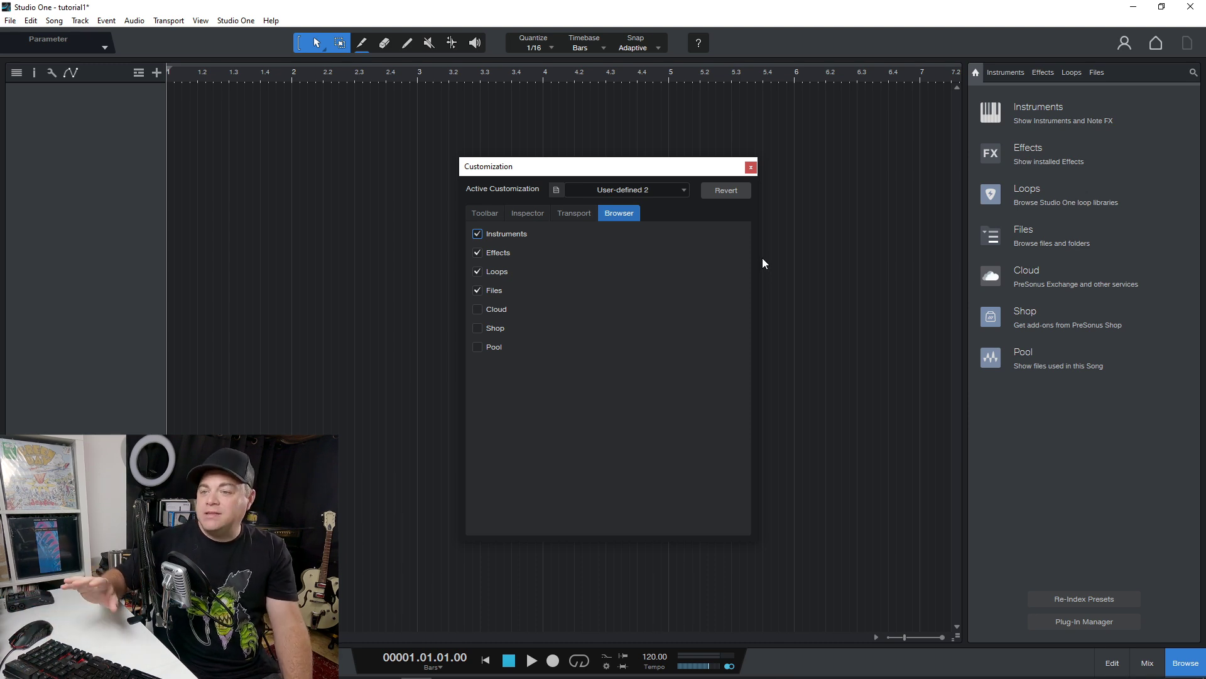
pyautogui.click(751, 167)
pyautogui.click(1185, 670)
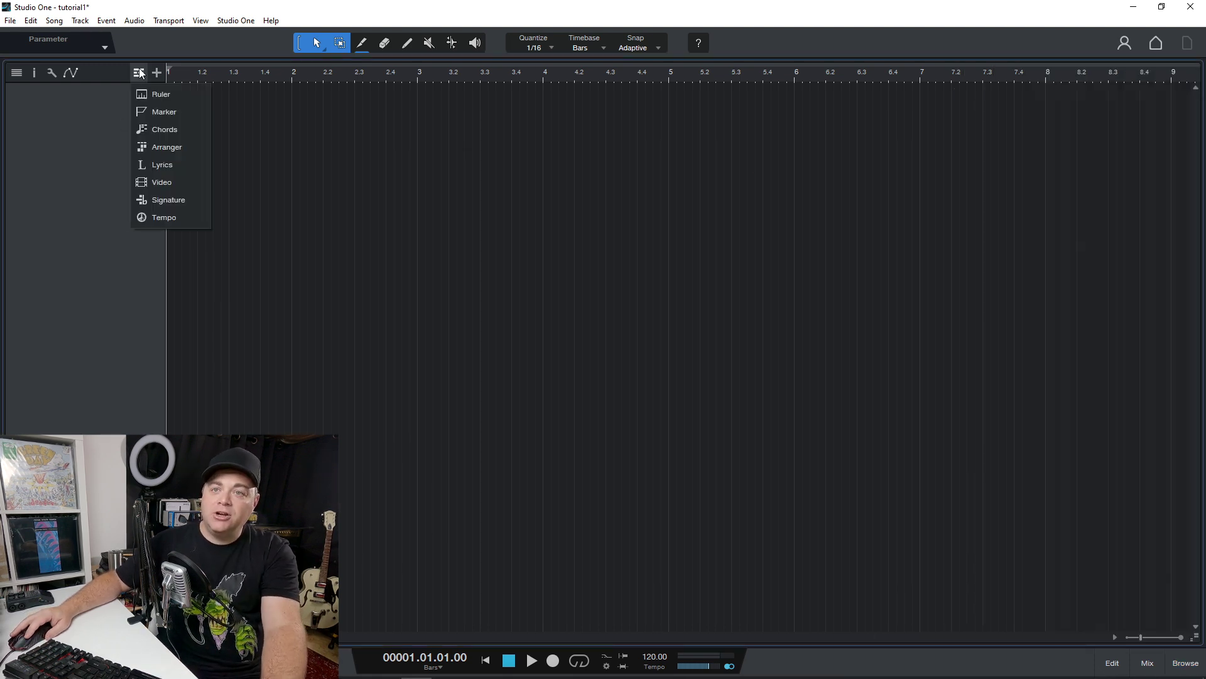
pyautogui.click(166, 183)
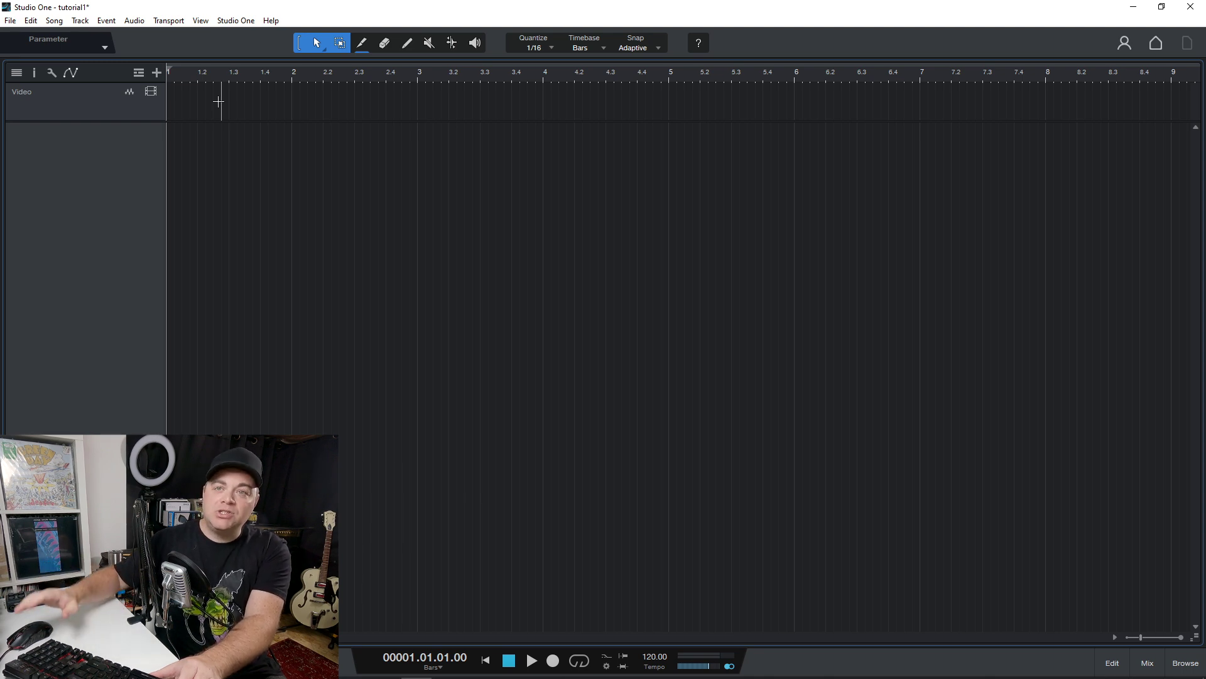
pyautogui.click(138, 73)
pyautogui.click(170, 182)
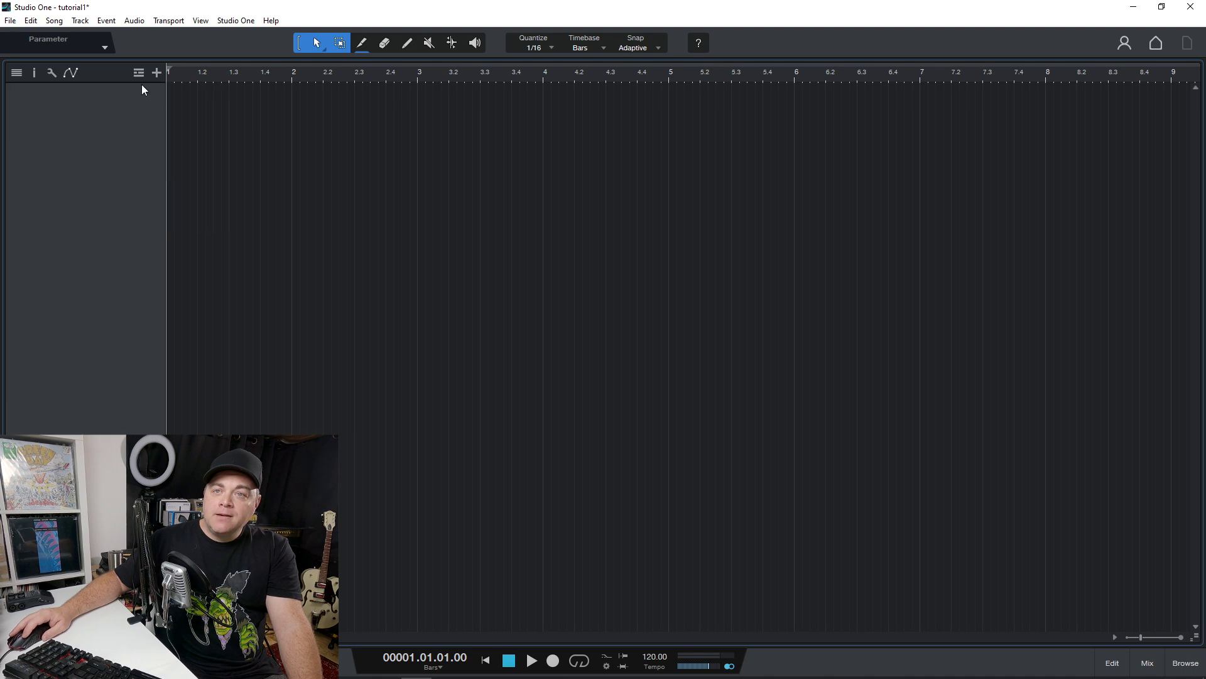
pyautogui.click(138, 73)
# Show the Lyrics track and enter the placeholder lyric 'Jeeee' at bar 1.4.
pyautogui.click(172, 165)
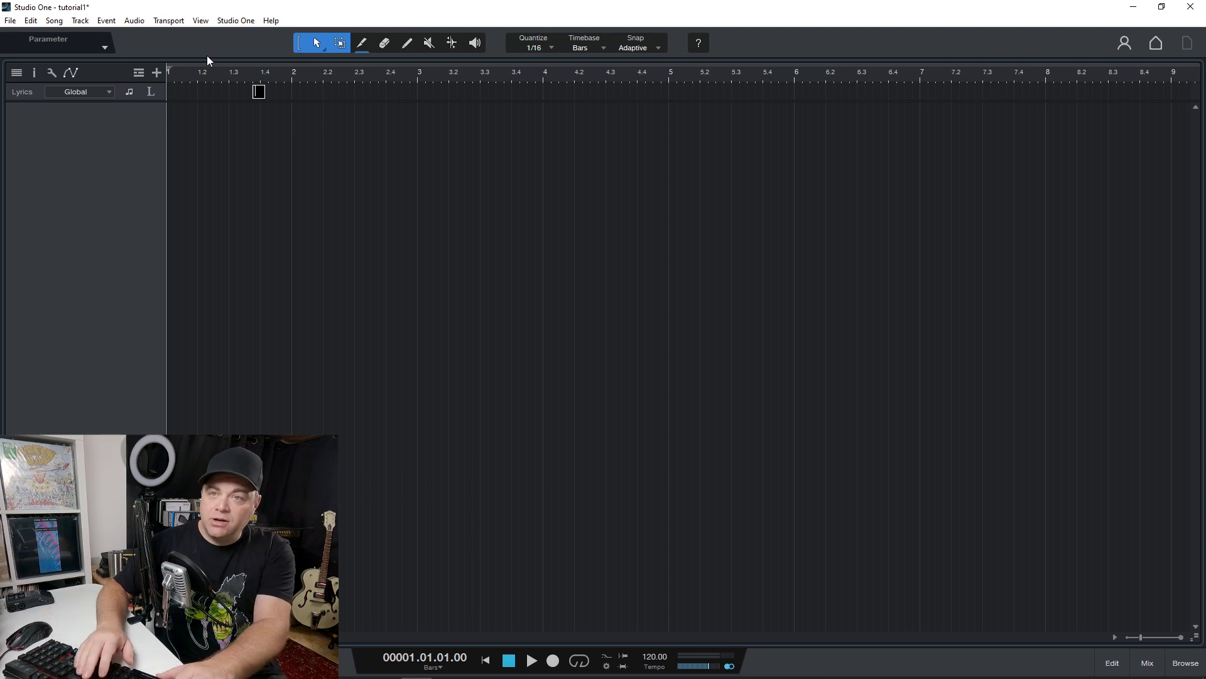
pyautogui.write('Jeeee')
pyautogui.press('Return')
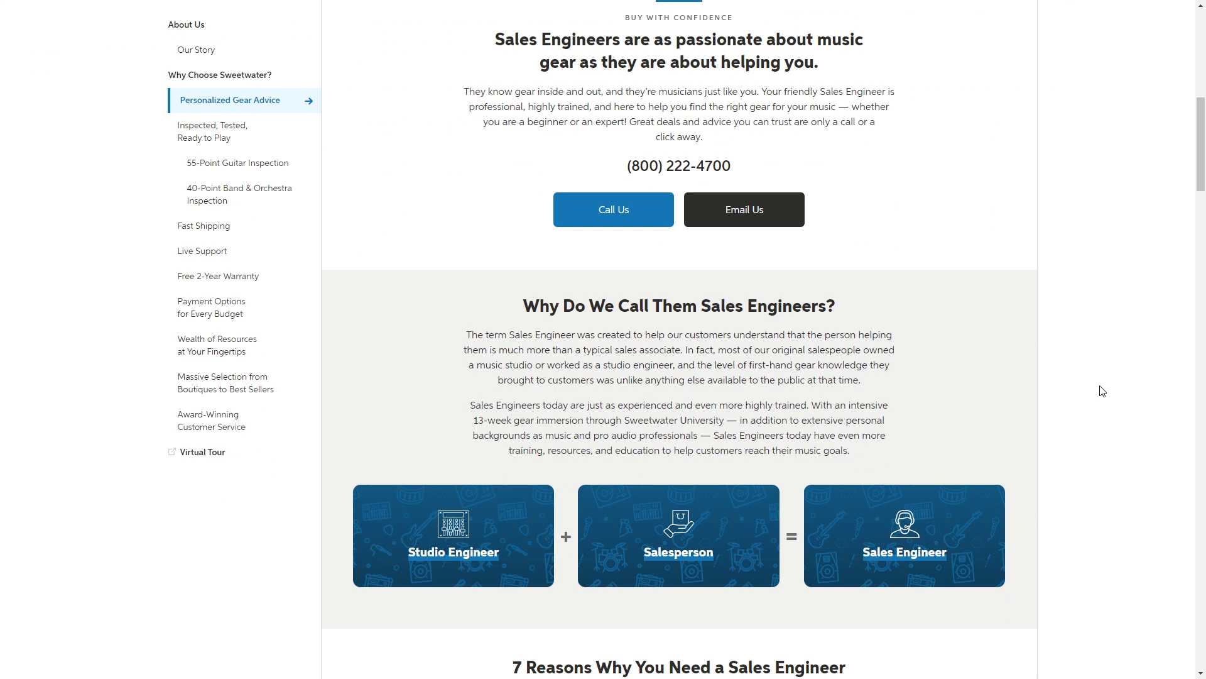
# Scroll the Sweetwater Personalized Gear Advice page down to '7 Reasons Why You Need a Sales Engineer'.
pyautogui.scroll(-4, 1101, 391)
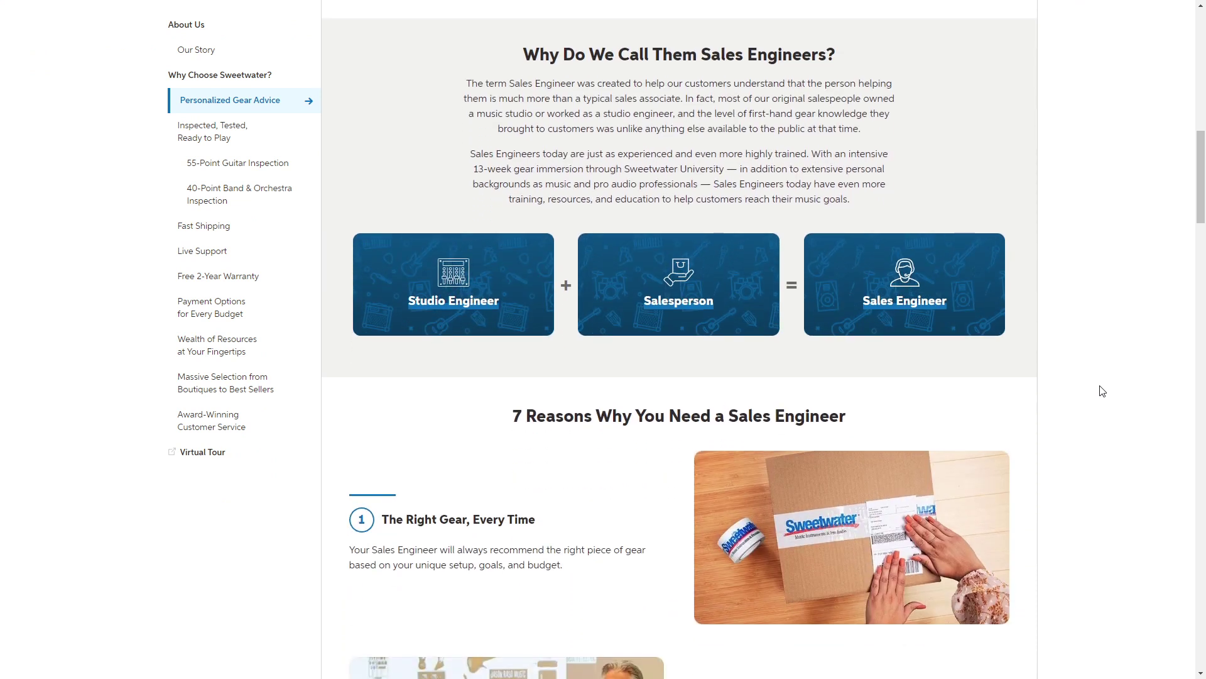
pyautogui.scroll(-6, 1101, 391)
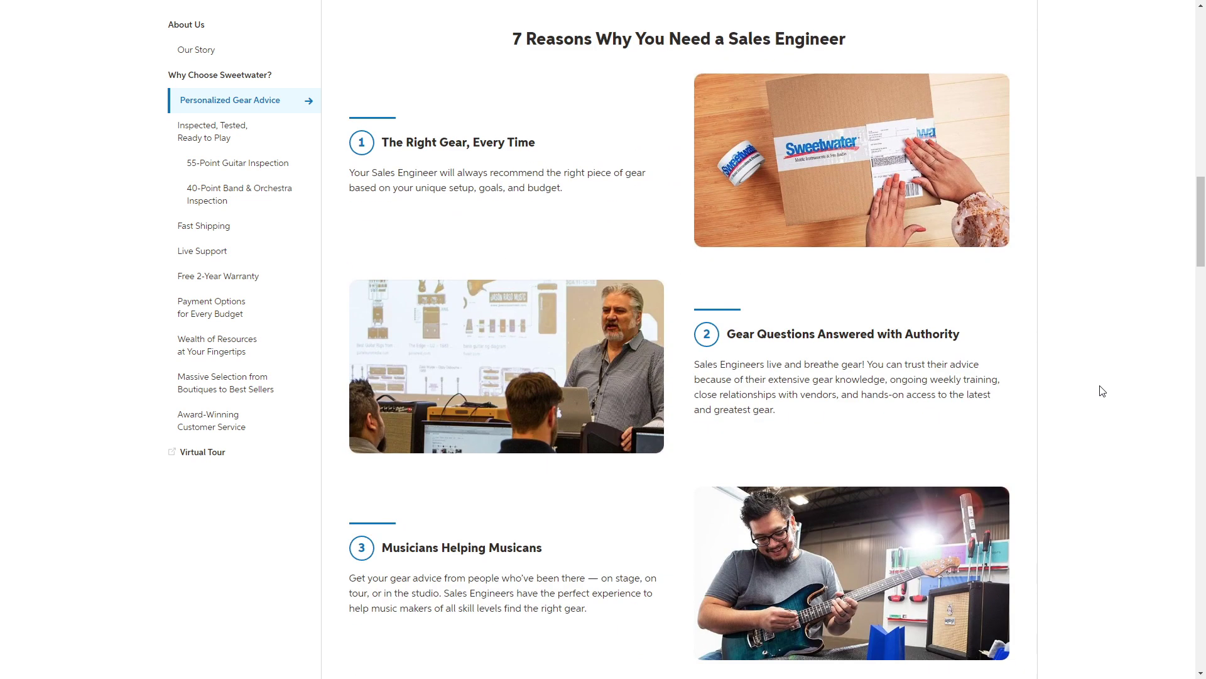
pyautogui.scroll(-6, 1102, 391)
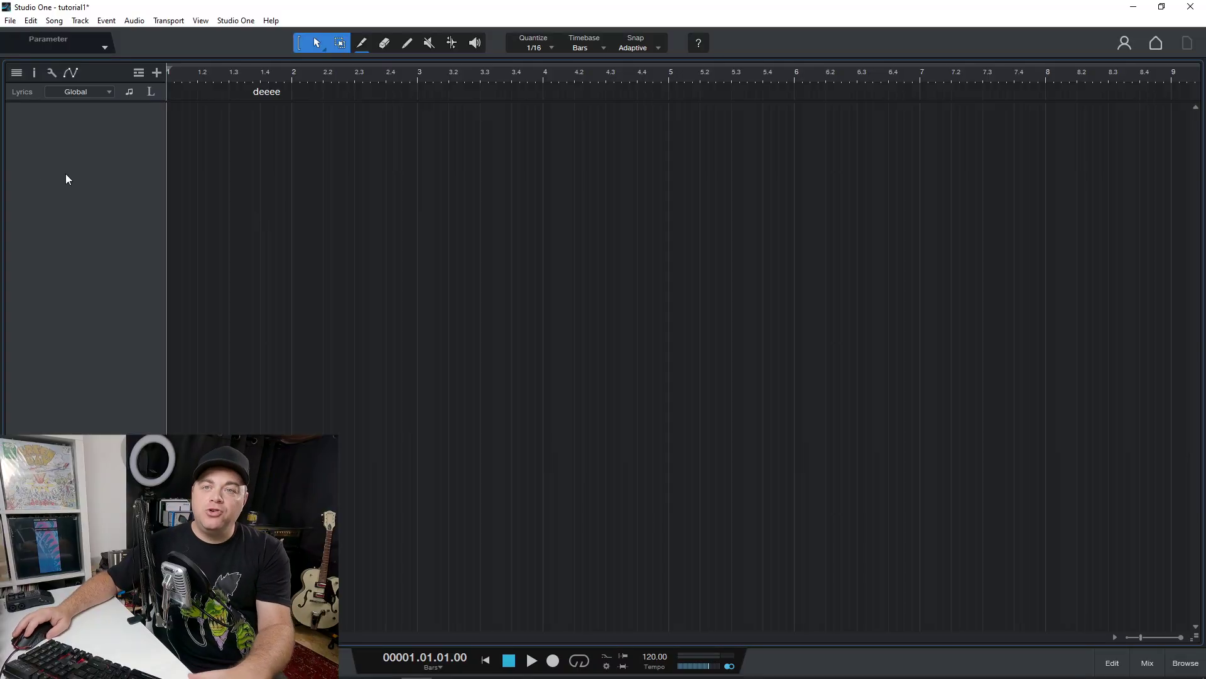
# Load the Hybrid > Vocoder track preset, adding Modulator Vox and Mai Tai Carrier tracks.
pyautogui.rightClick(67, 135)
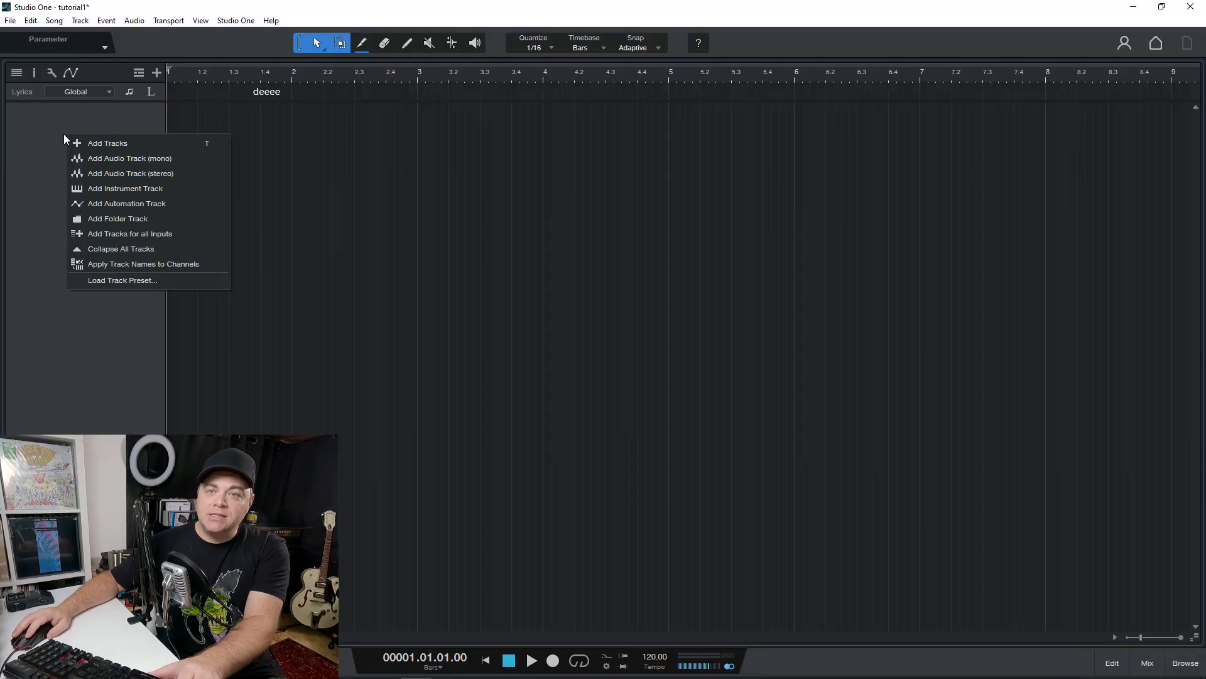
pyautogui.click(63, 133)
pyautogui.rightClick(83, 150)
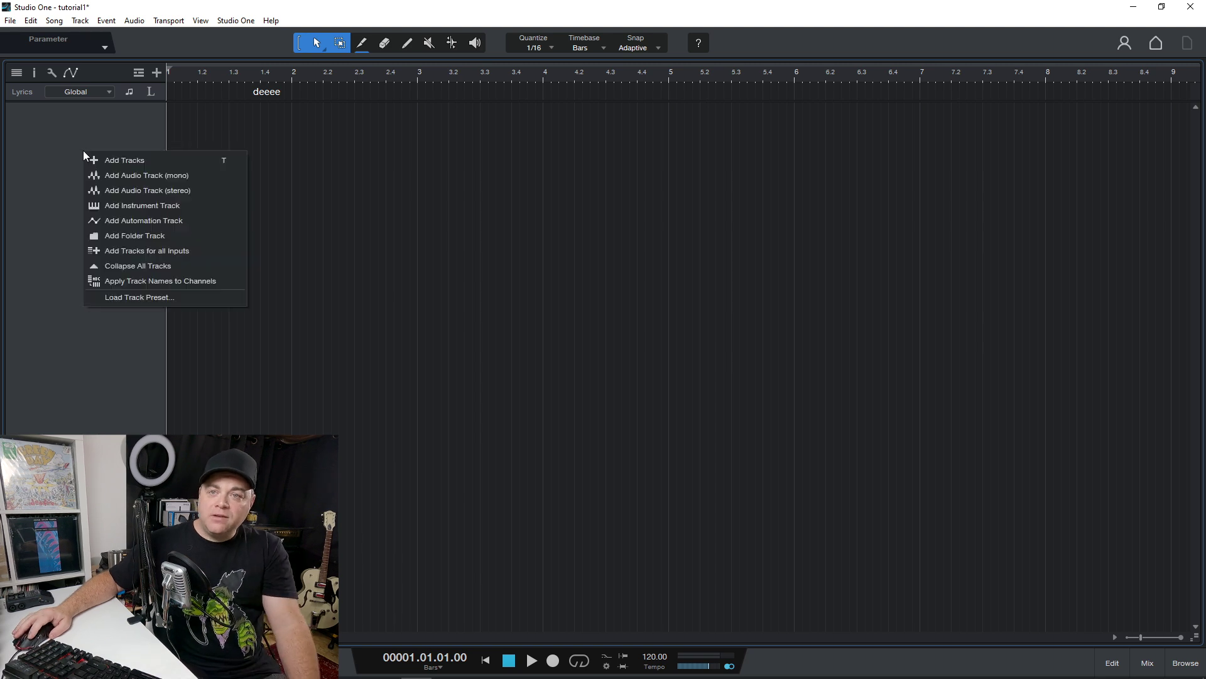
pyautogui.click(148, 297)
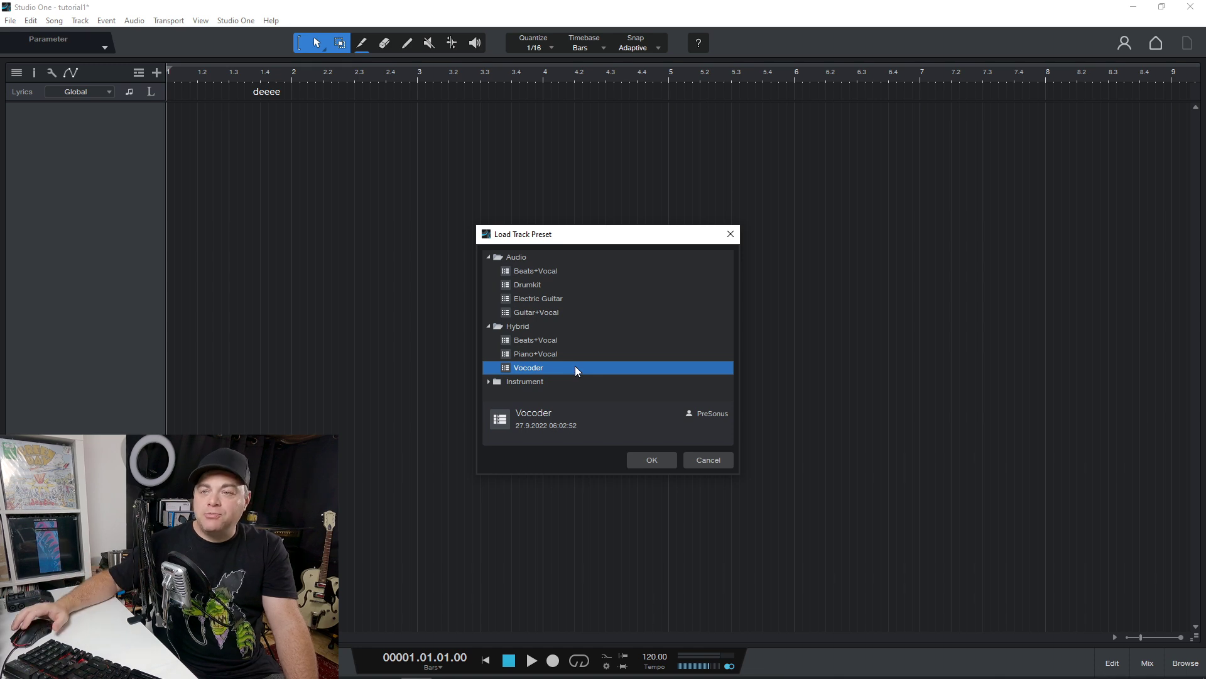
pyautogui.doubleClick(528, 369)
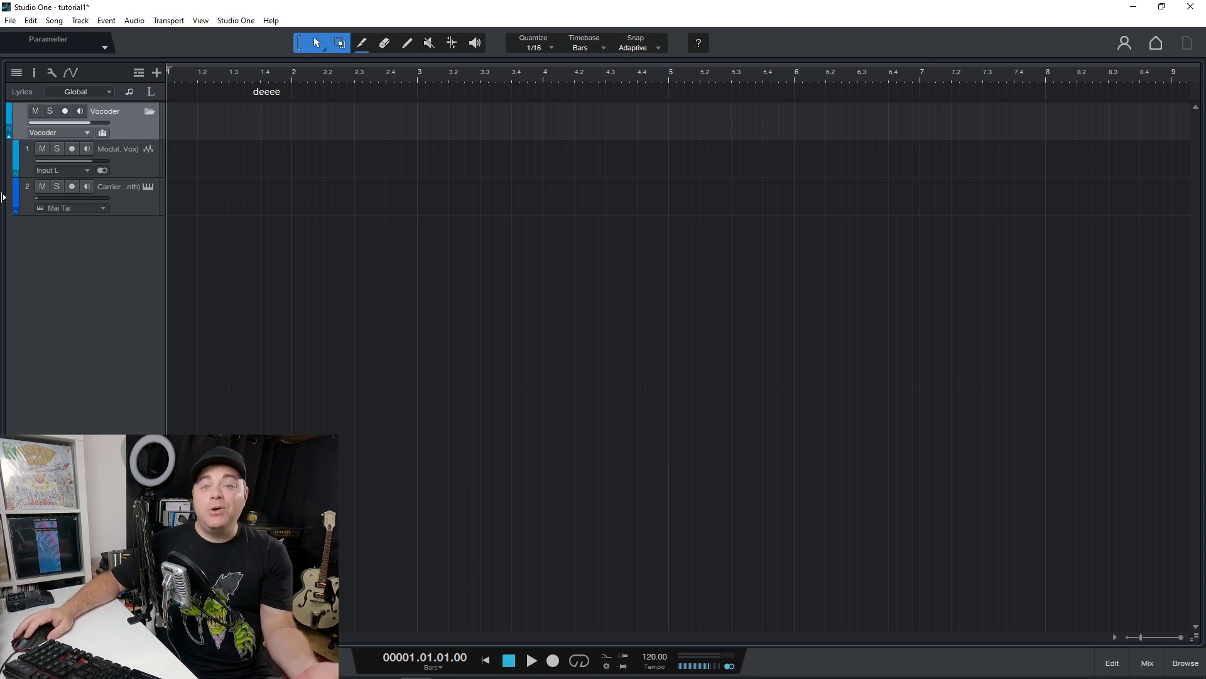
pyautogui.rightClick(125, 126)
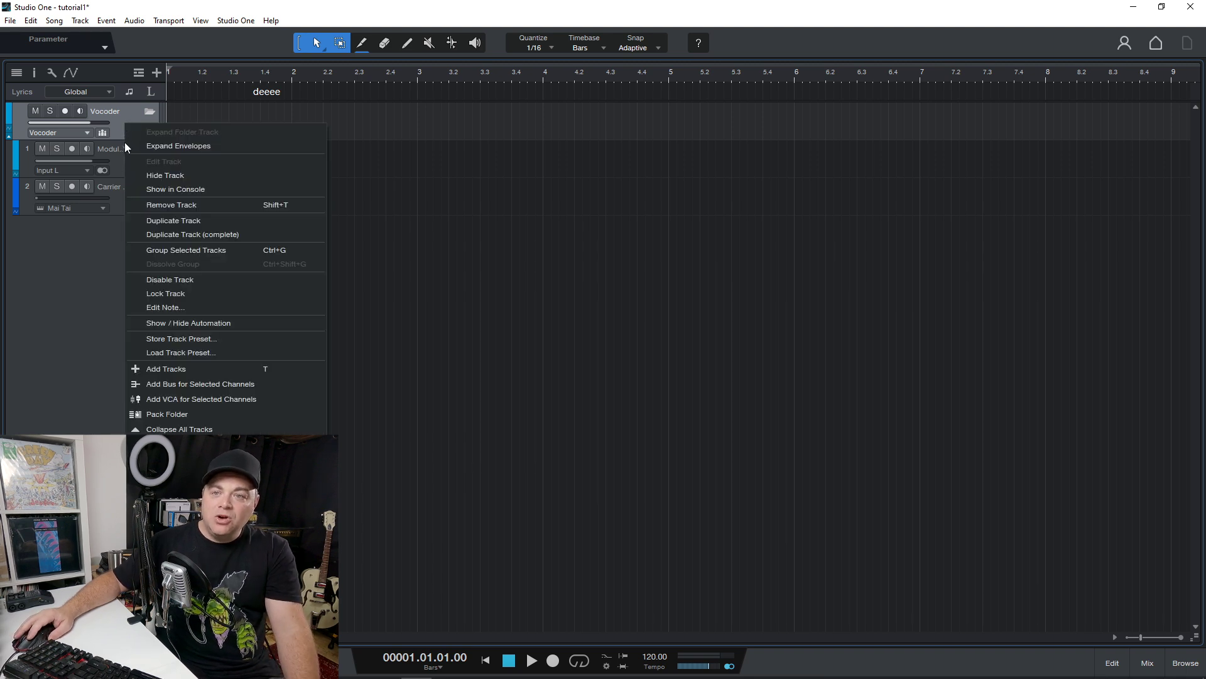
pyautogui.click(191, 338)
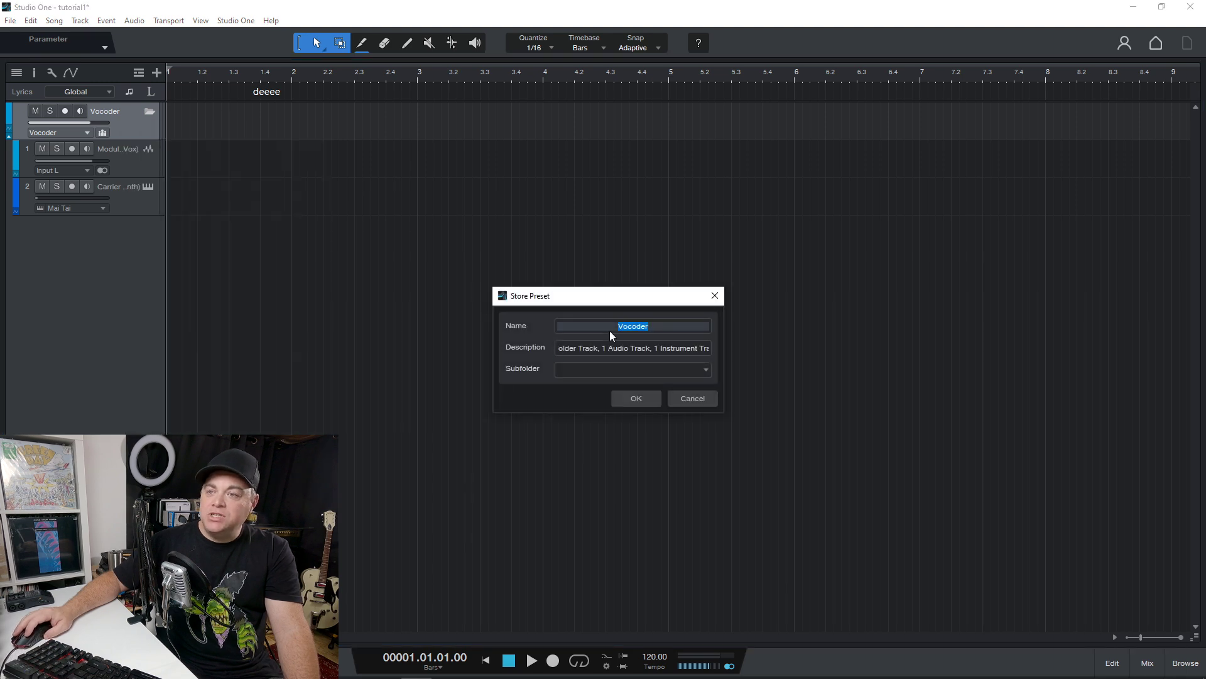
pyautogui.click(706, 369)
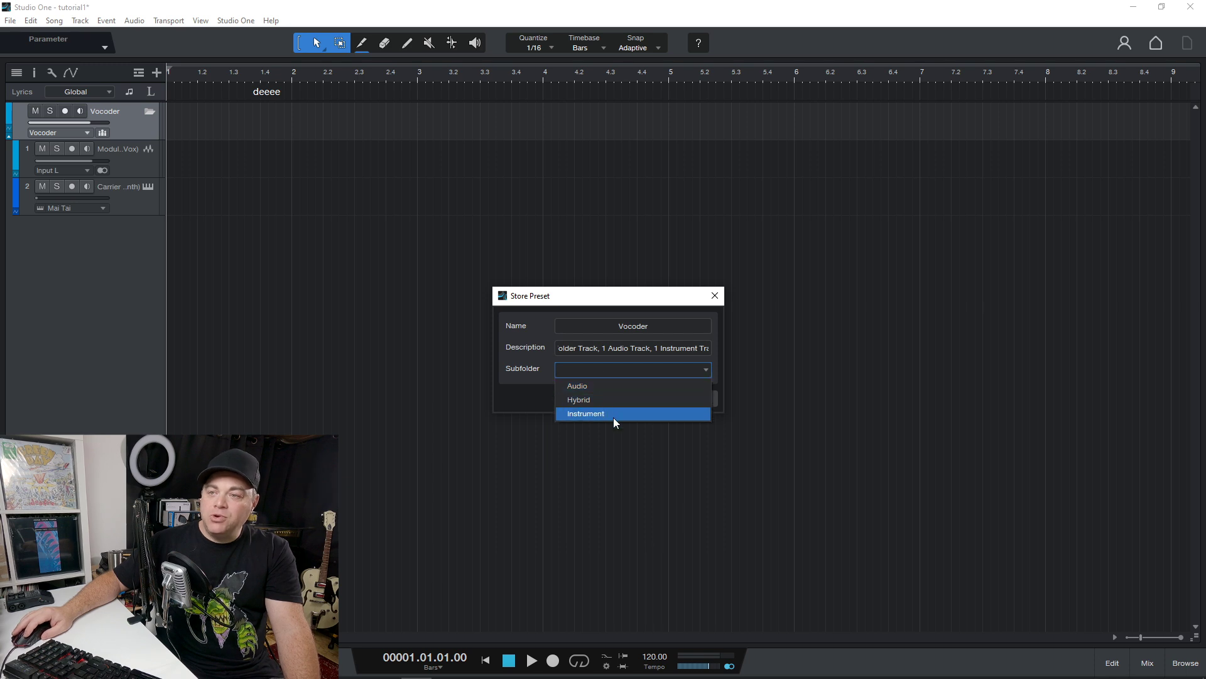
pyautogui.click(619, 297)
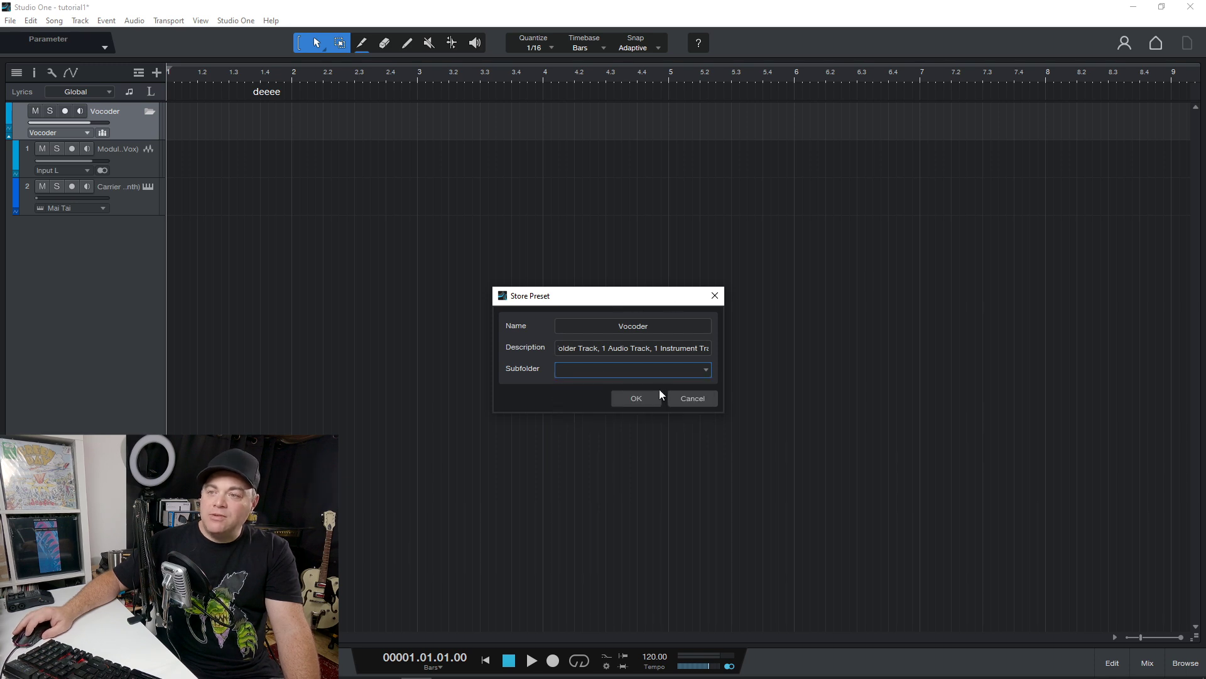
pyautogui.click(694, 398)
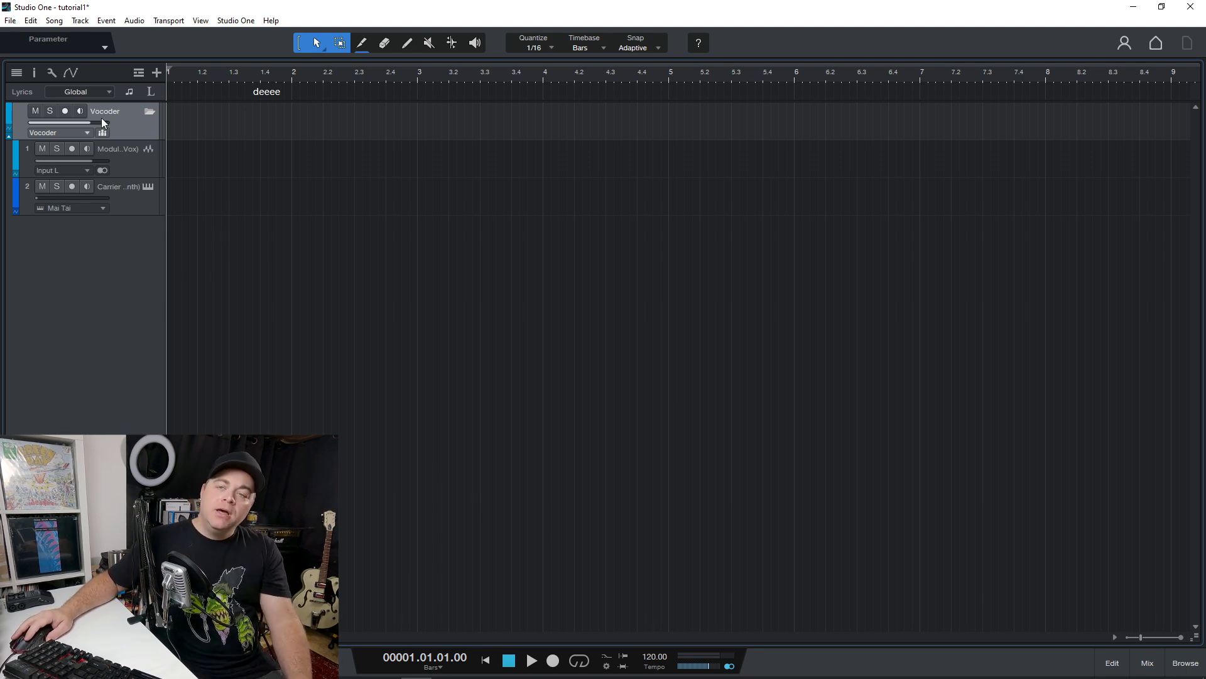
pyautogui.click(119, 160)
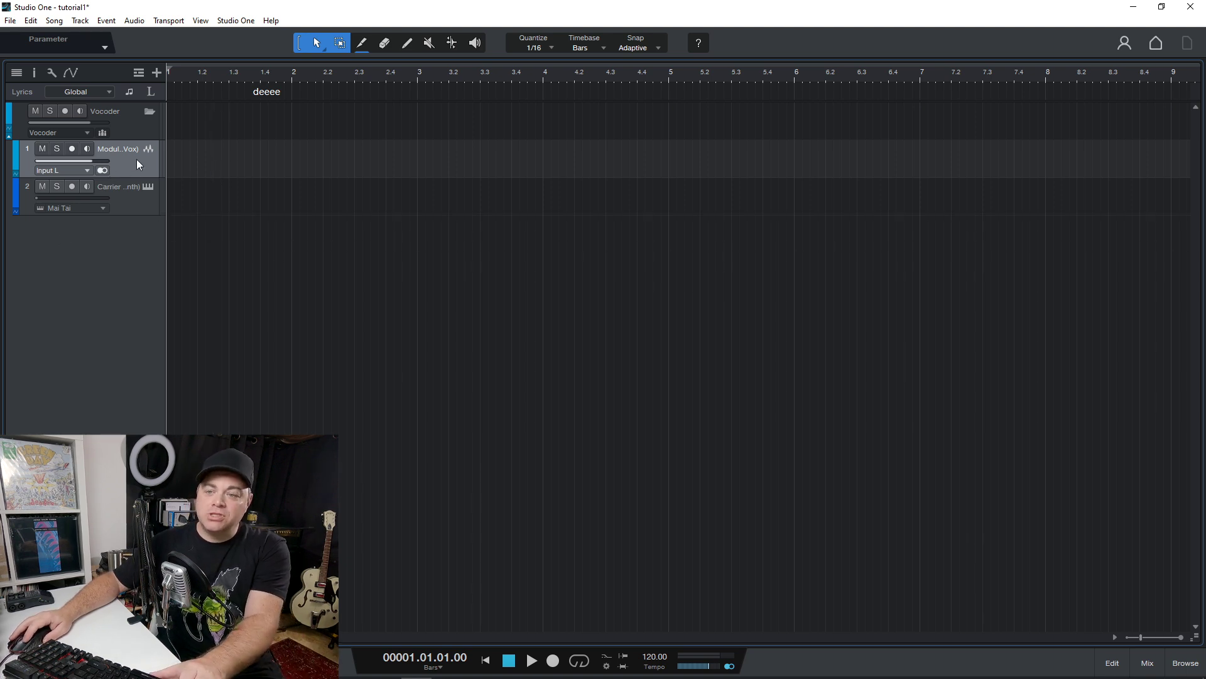
# Show the mixer with F3 and open the modulator channel's Vocoder insert over the arrangement.
pyautogui.press('F3')
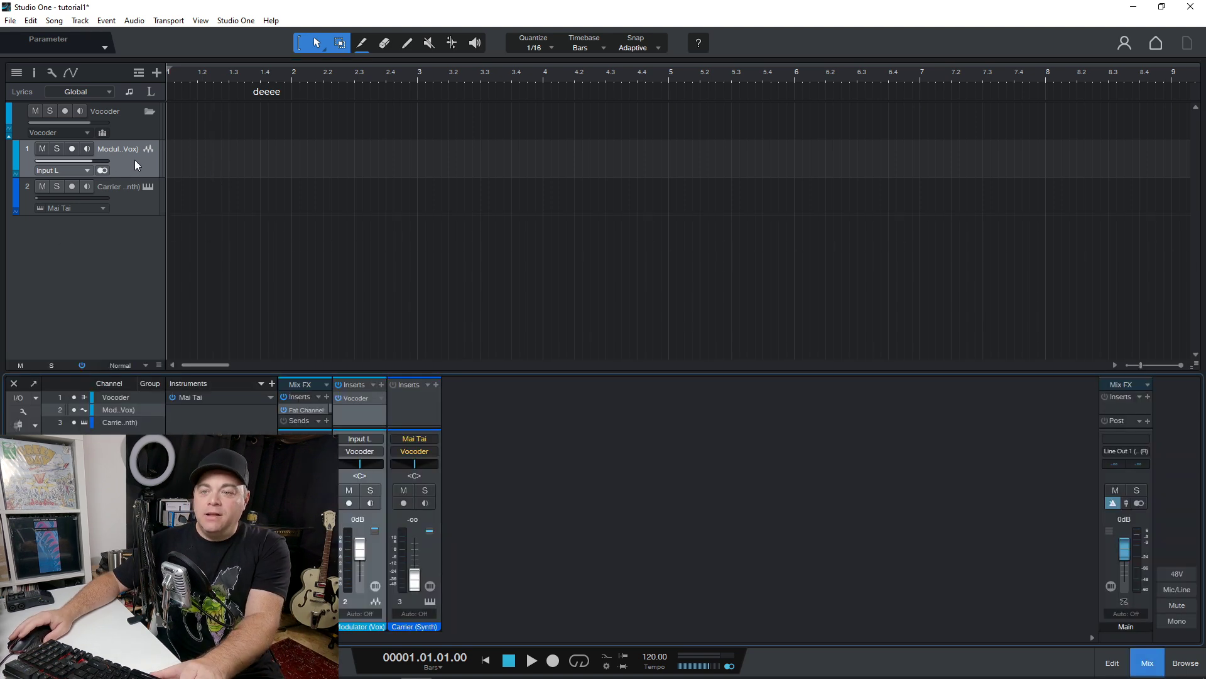
pyautogui.click(366, 398)
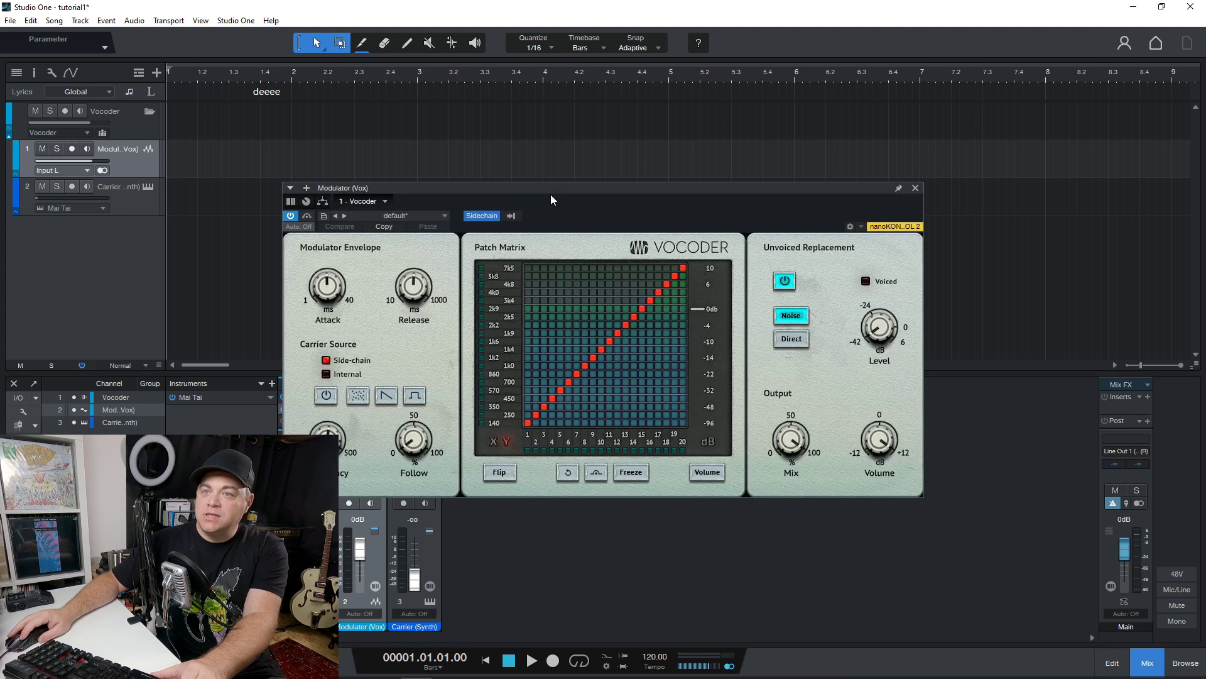
pyautogui.moveTo(545, 196); pyautogui.dragTo(496, 164)
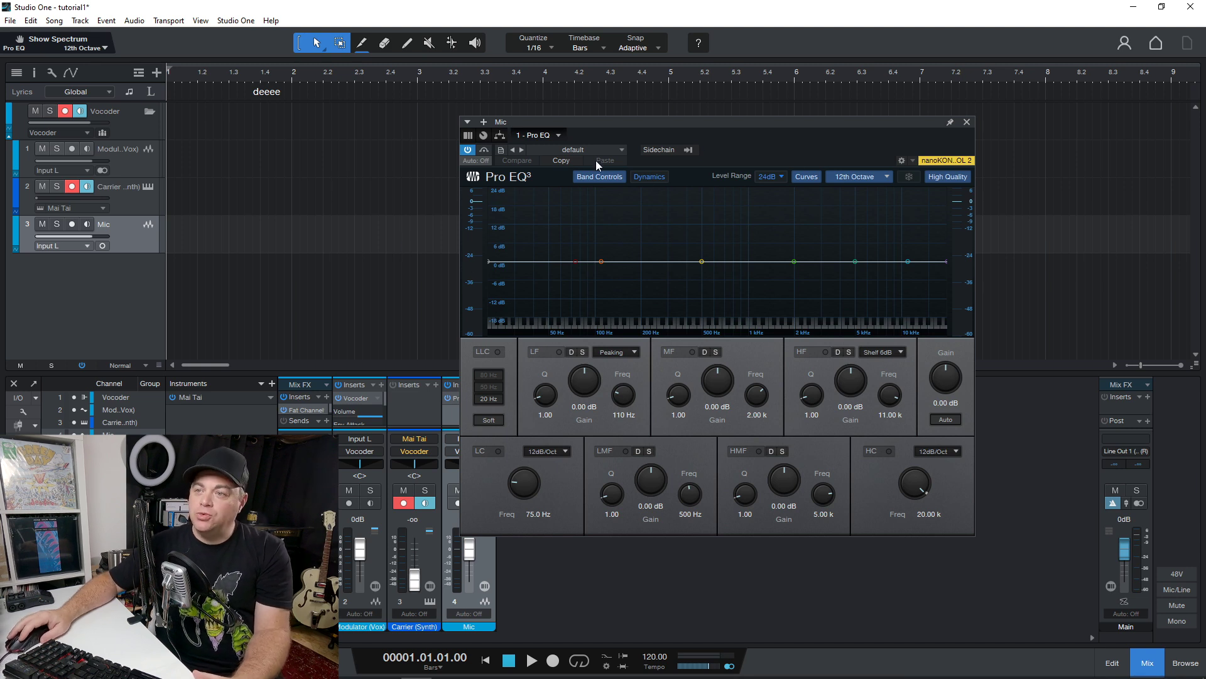
# Add a De-Esser after the Pro EQ on the Mic channel, then close its window.
pyautogui.moveTo(714, 119); pyautogui.dragTo(823, 115)
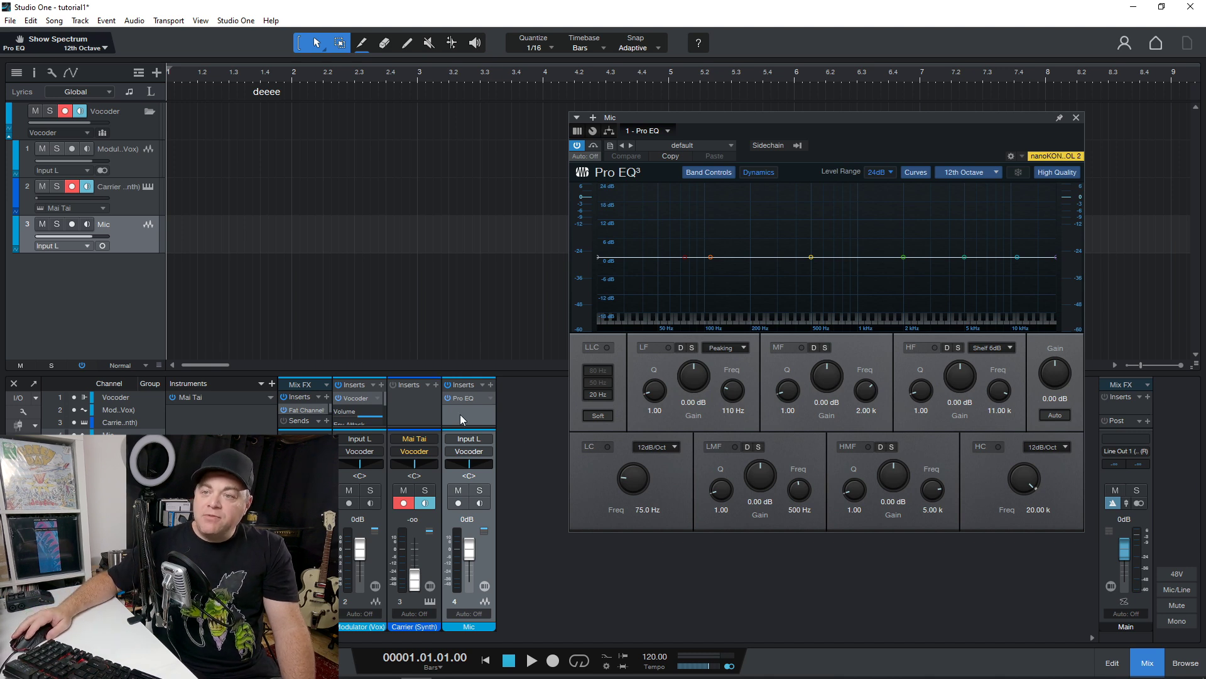
pyautogui.click(481, 385)
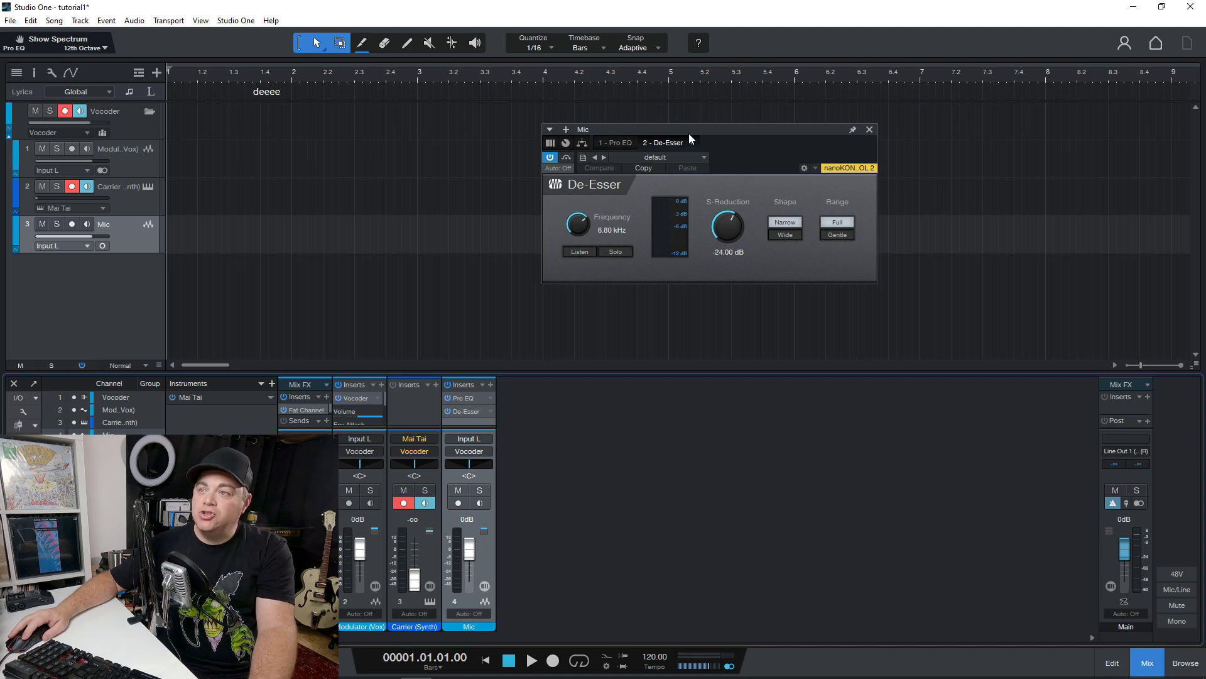
pyautogui.moveTo(688, 133); pyautogui.dragTo(658, 153)
pyautogui.click(838, 149)
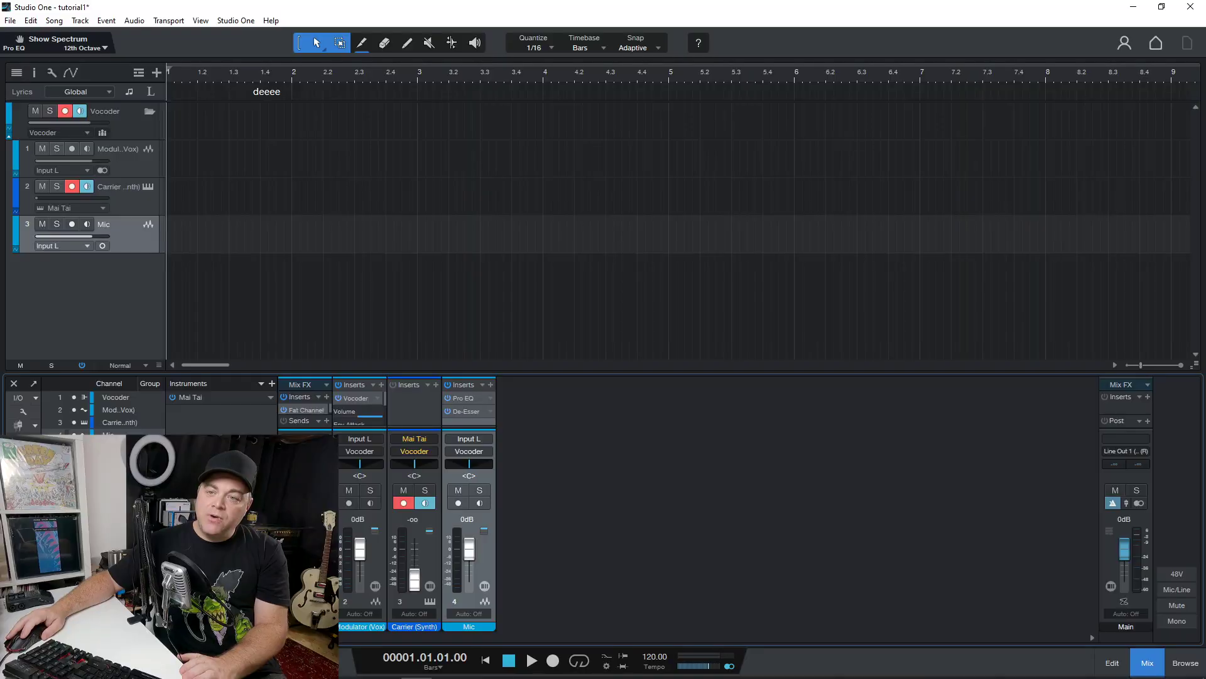
# Switch the modulator channel's panner to Dual Pan and set the left side to L97.
pyautogui.rightClick(305, 464)
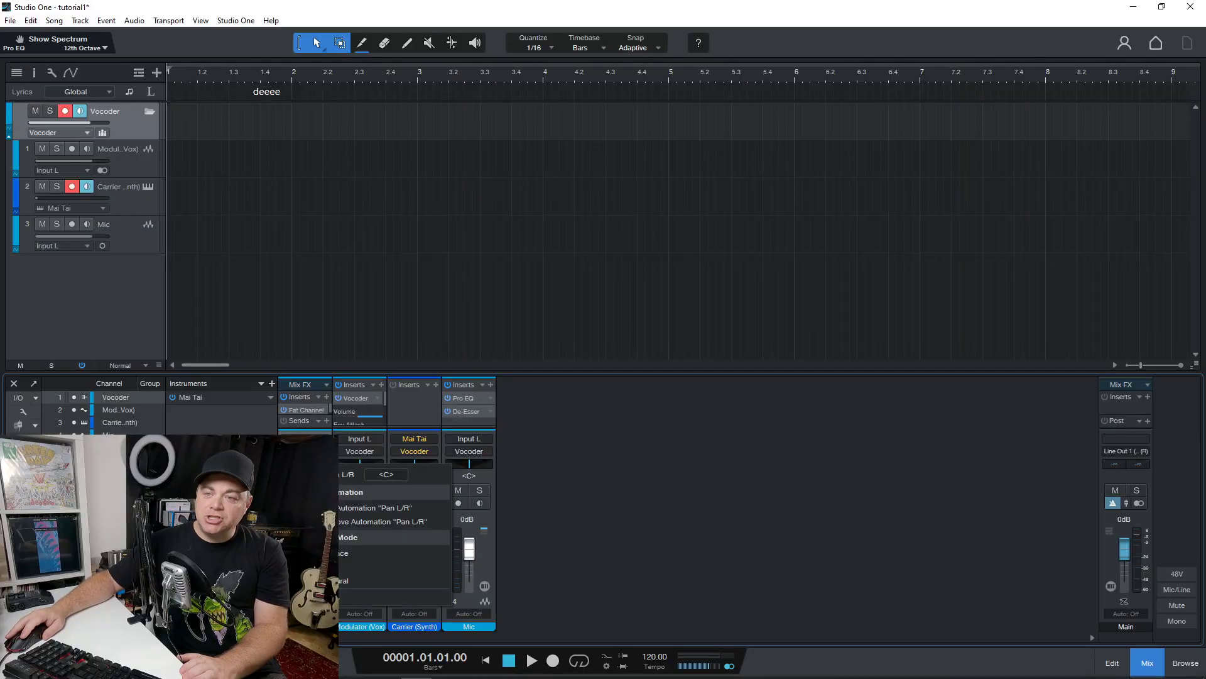
pyautogui.click(341, 566)
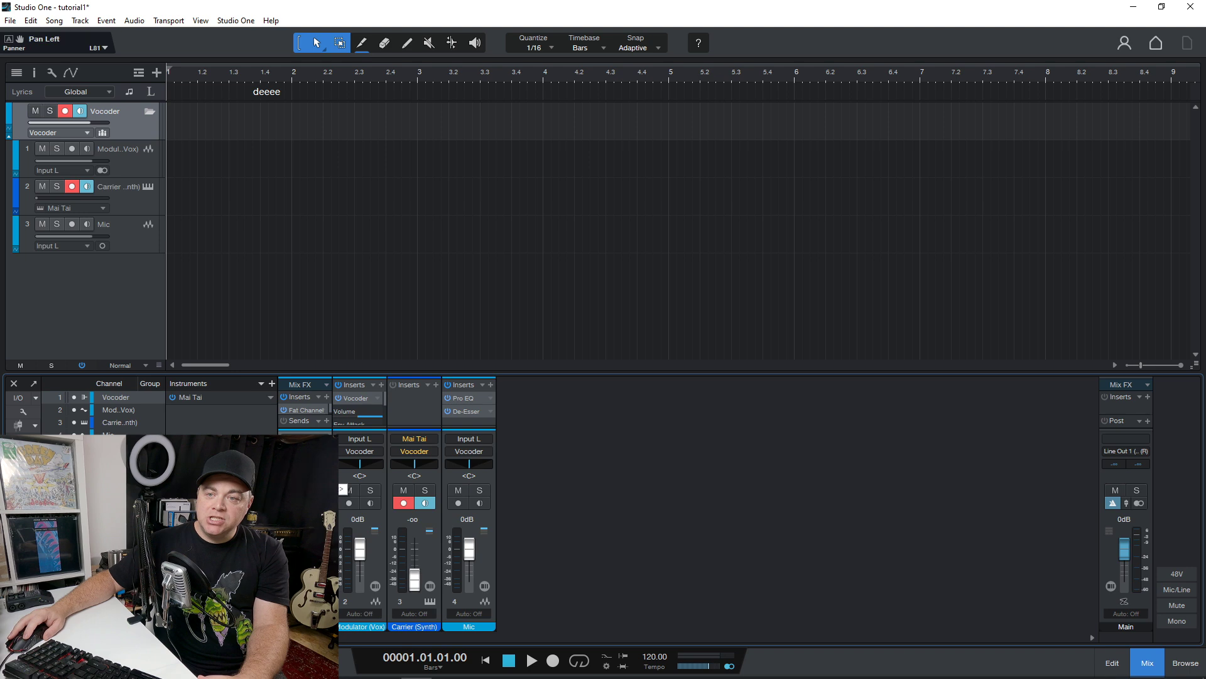
pyautogui.moveTo(360, 463); pyautogui.dragTo(353, 464)
# Return the modulator channel's panner to single Pan L/R mode.
pyautogui.rightClick(353, 464)
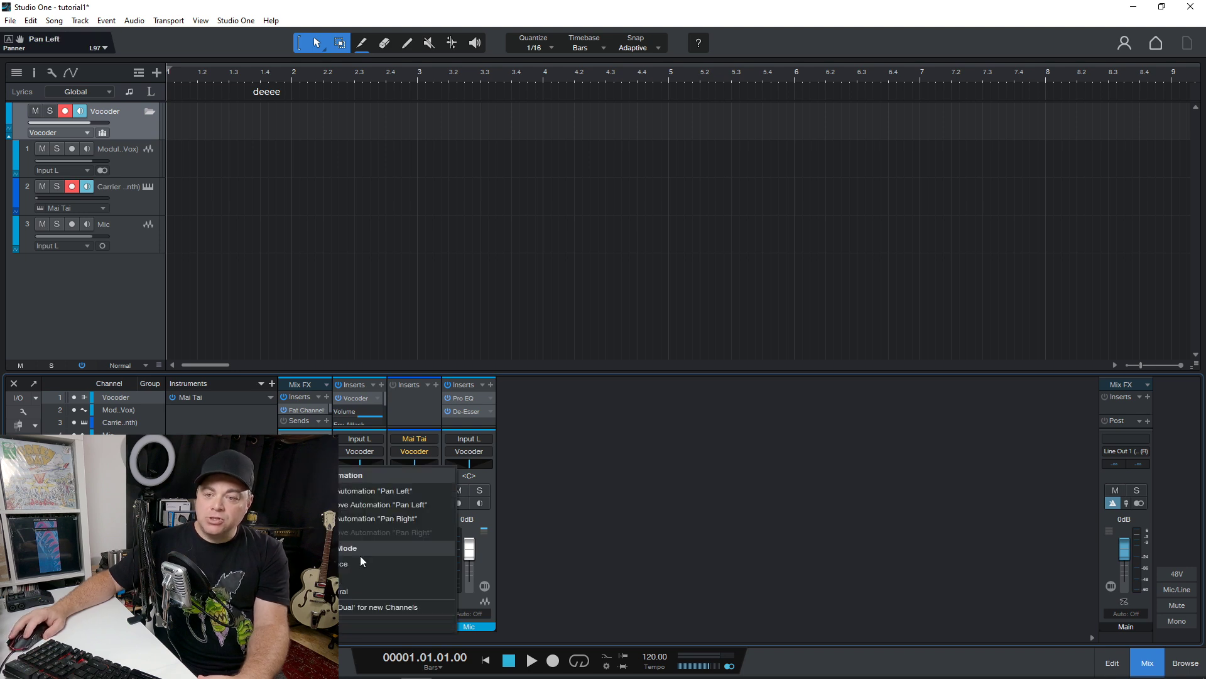
pyautogui.click(351, 592)
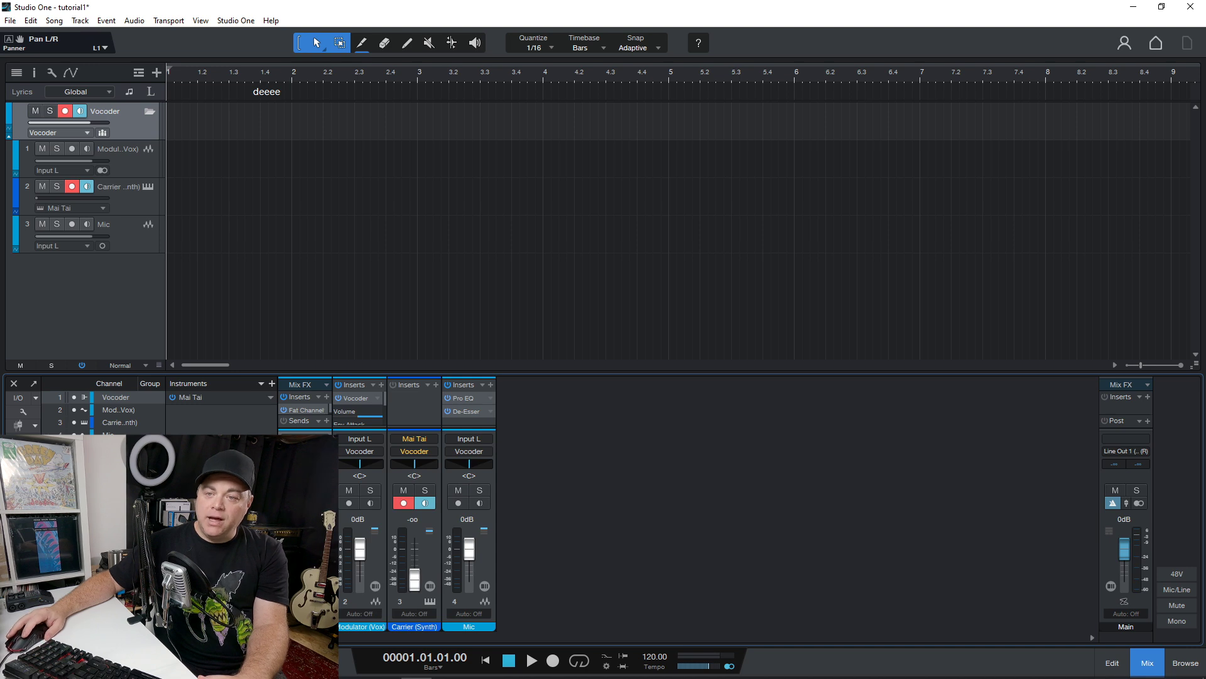
pyautogui.rightClick(354, 464)
pyautogui.click(394, 579)
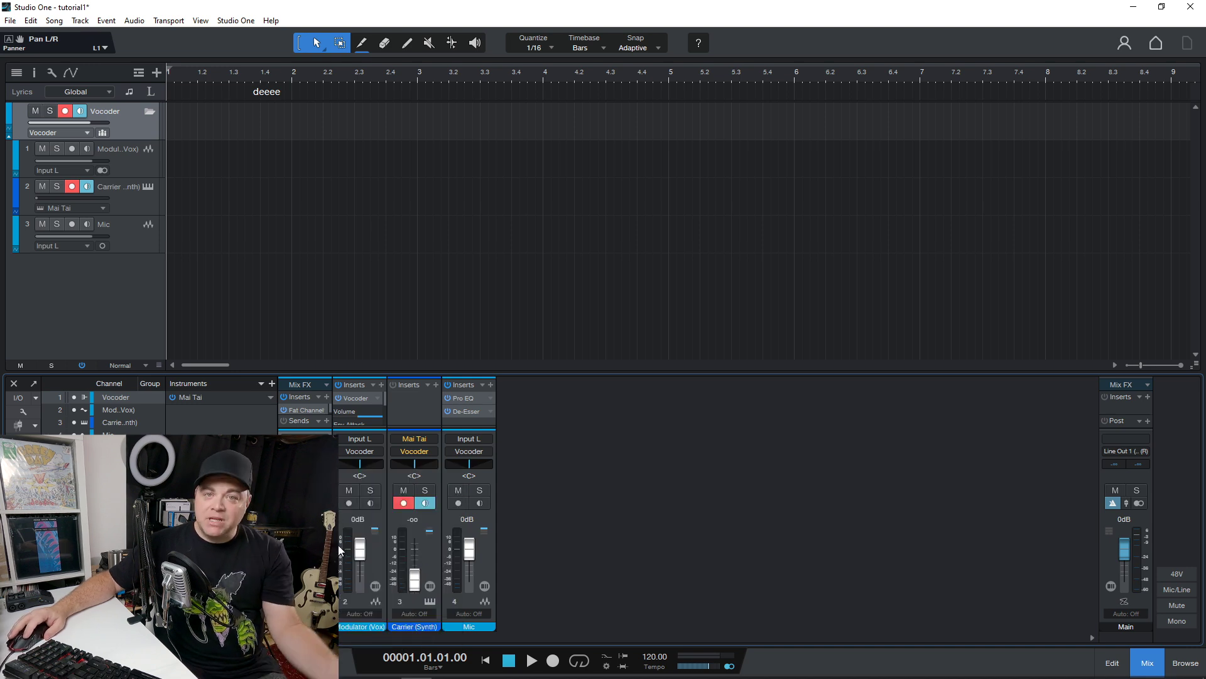